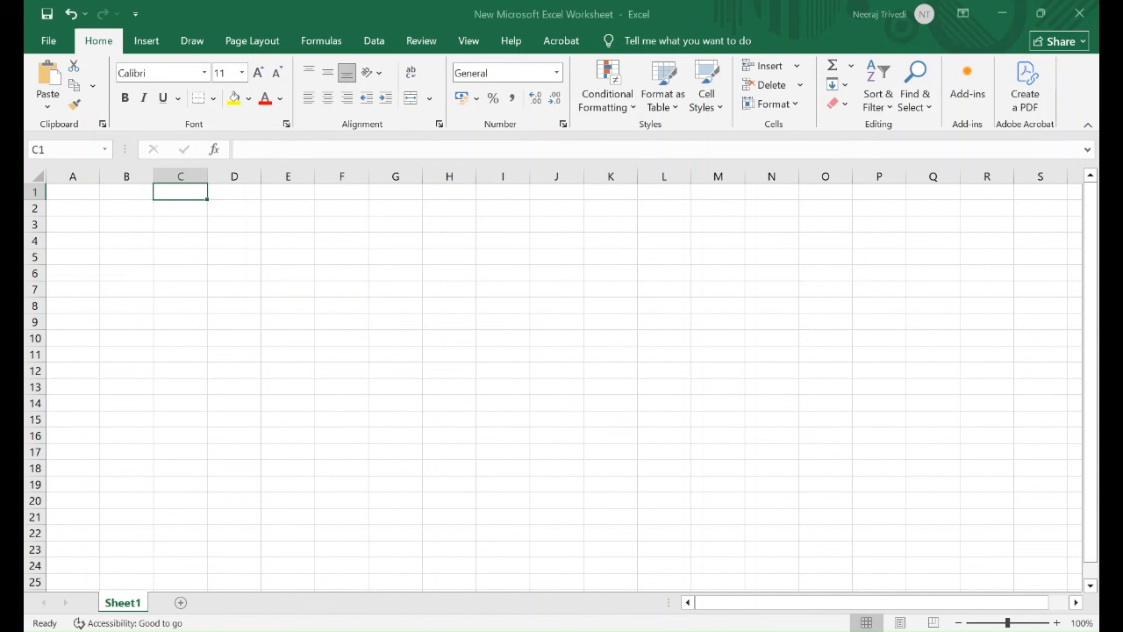
- Add a new worksheet and enter "2 day volunteer training" in cell B2
{"action": "left_click", "coordinate": [180, 602]}
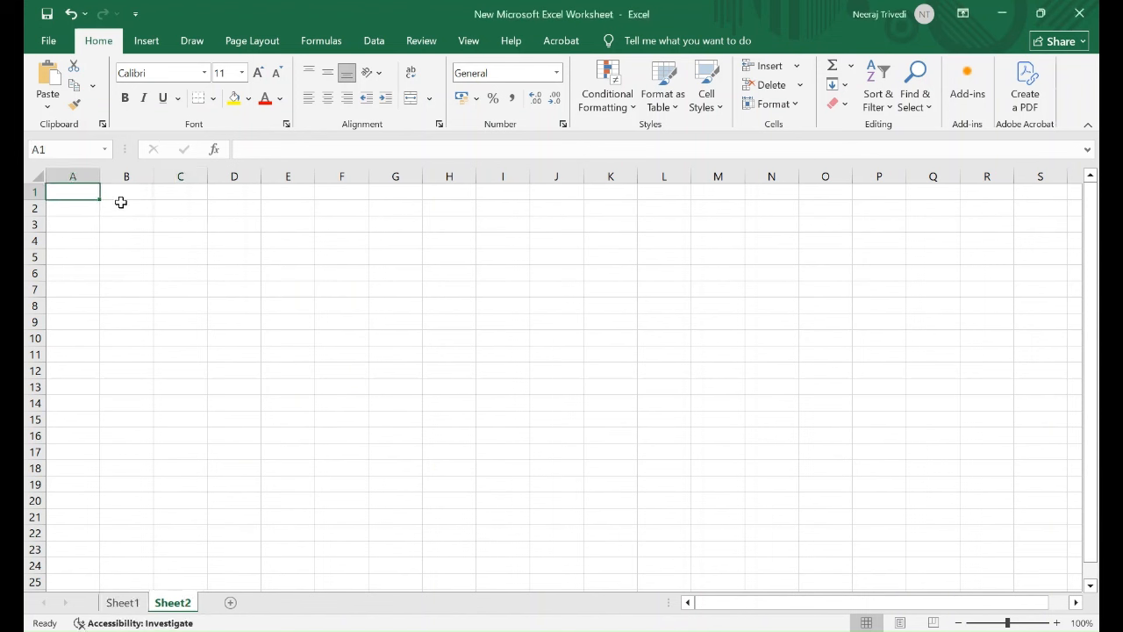
{"action": "left_click", "coordinate": [115, 206]}
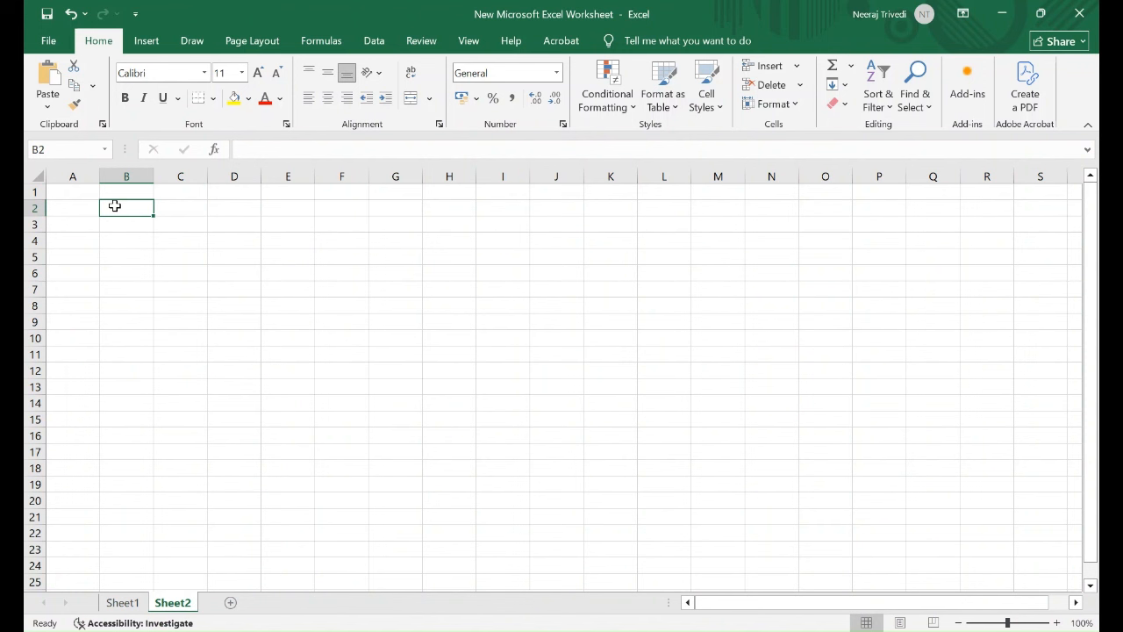
{"action": "type", "text": "2 day volunte"}
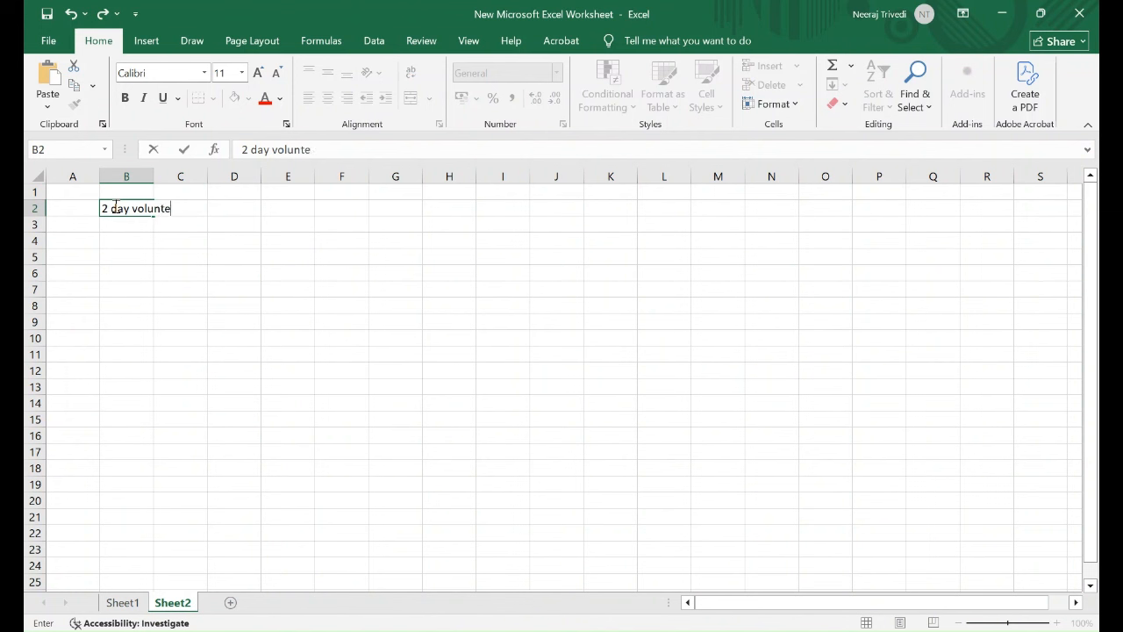
{"action": "type", "text": "er training"}
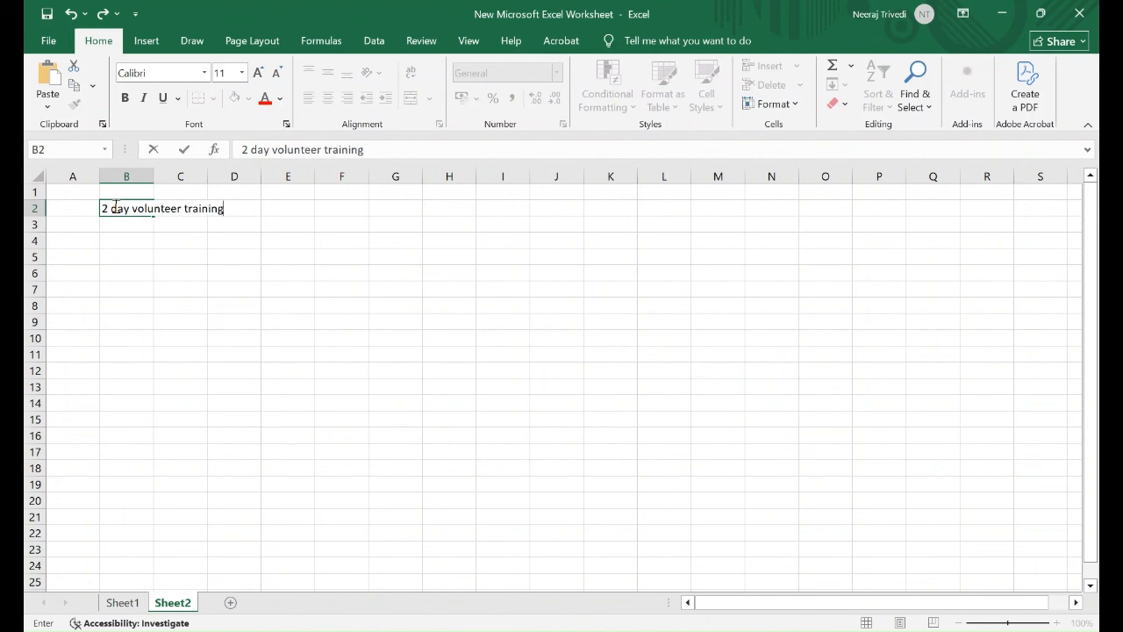
{"action": "left_click", "coordinate": [122, 236]}
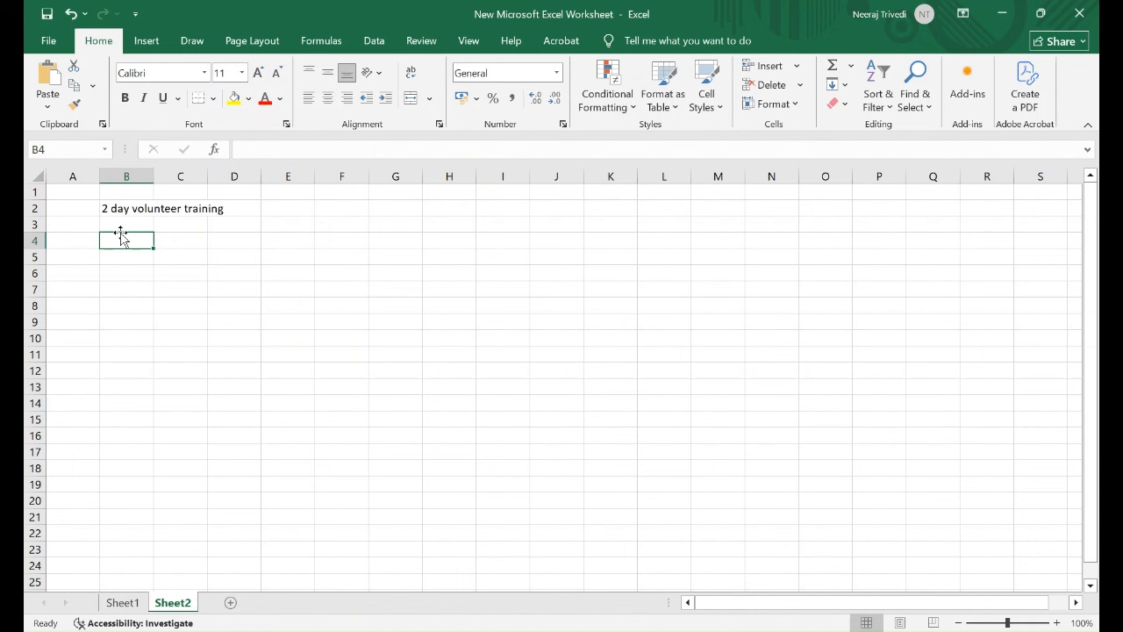
- Enter "Non residential" in cell B3 and "for 5 villages" in cell B4
{"action": "key", "text": "Up"}
{"action": "type", "text": "Non resid"}
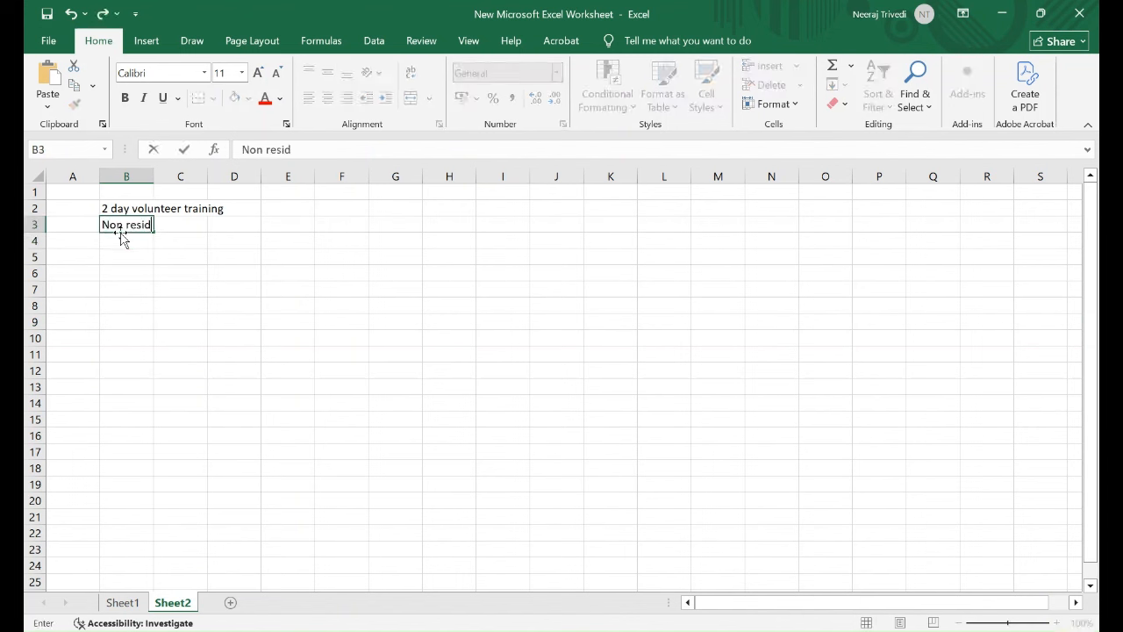
{"action": "type", "text": "ential"}
{"action": "left_click", "coordinate": [123, 238]}
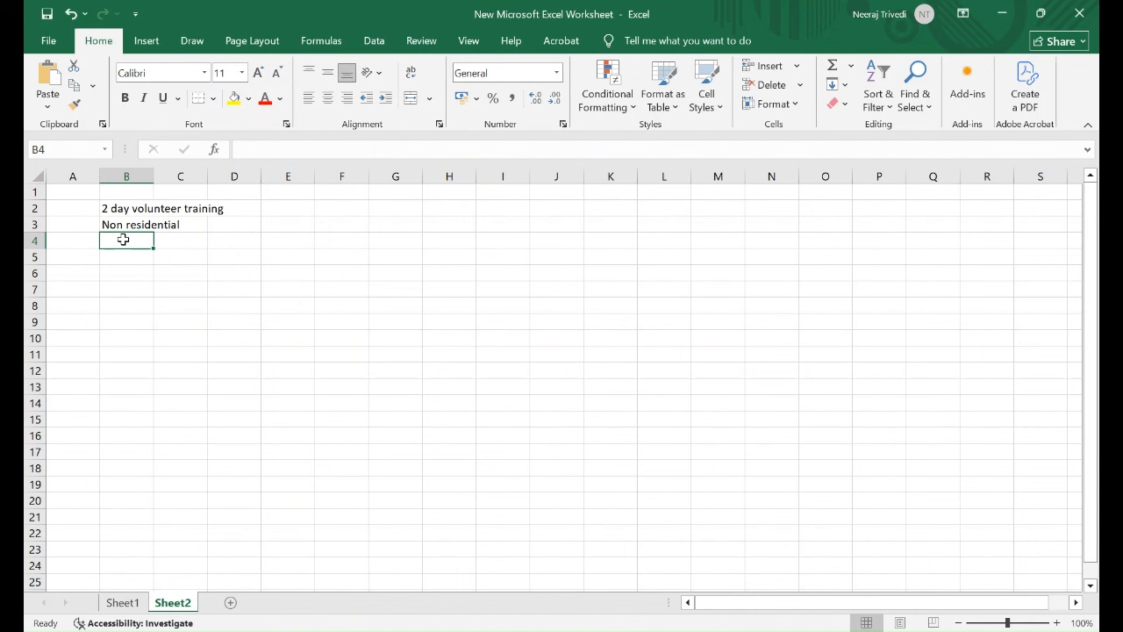
{"action": "type", "text": "for 5"}
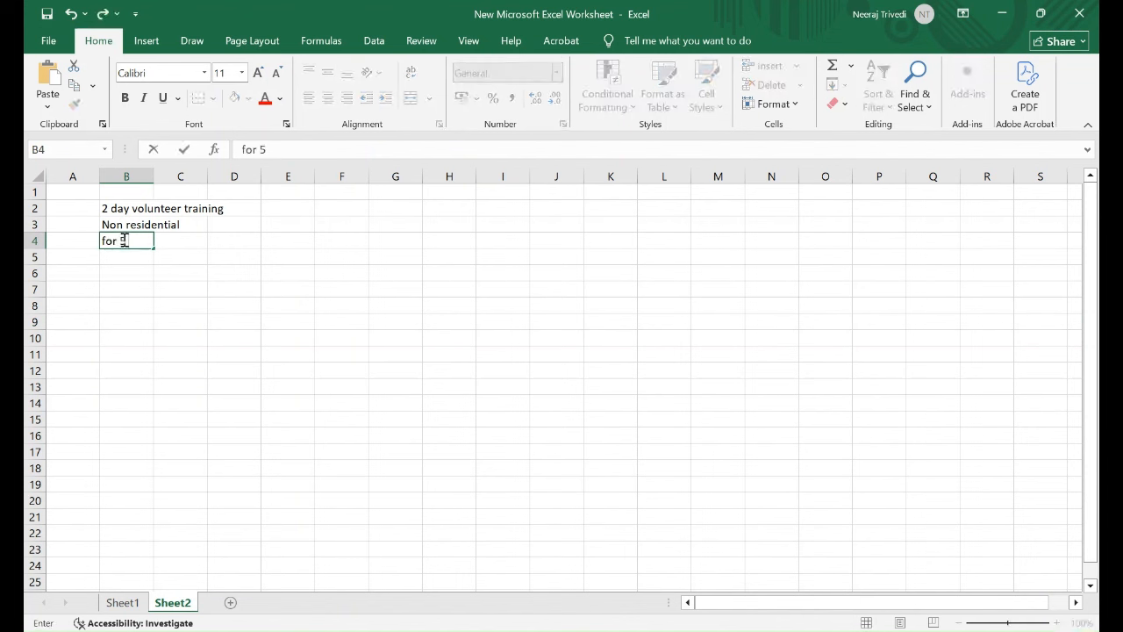
{"action": "type", "text": " villages"}
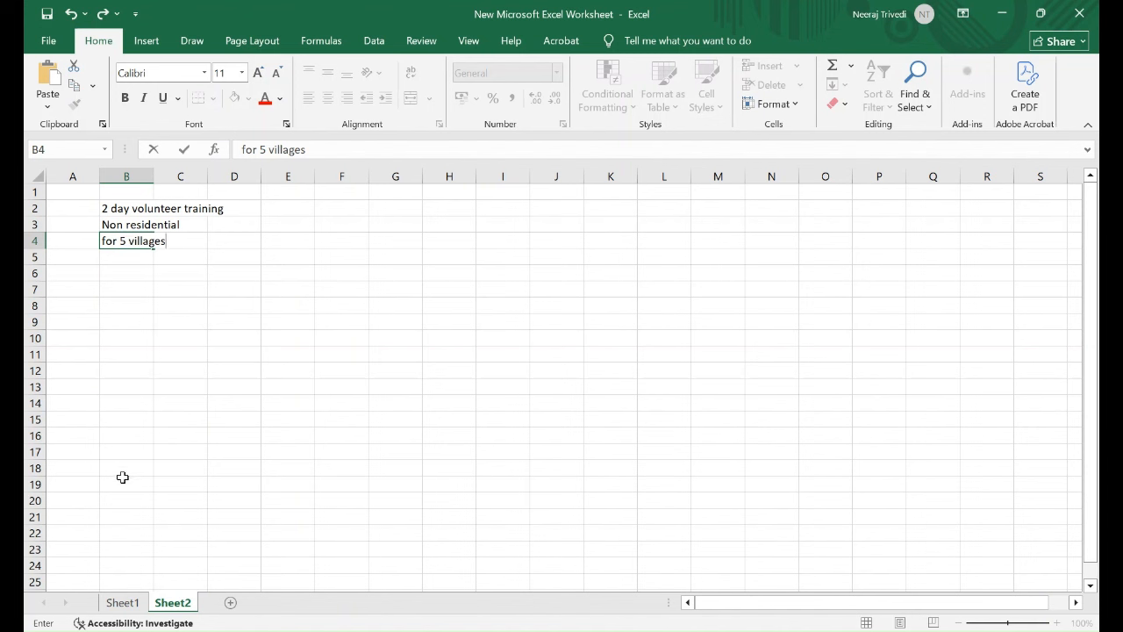
- On Sheet1, enter the headings "S No", "Head" and "Number of Units" in cells A1 to C1
{"action": "left_click", "coordinate": [121, 604]}
{"action": "left_click", "coordinate": [77, 196]}
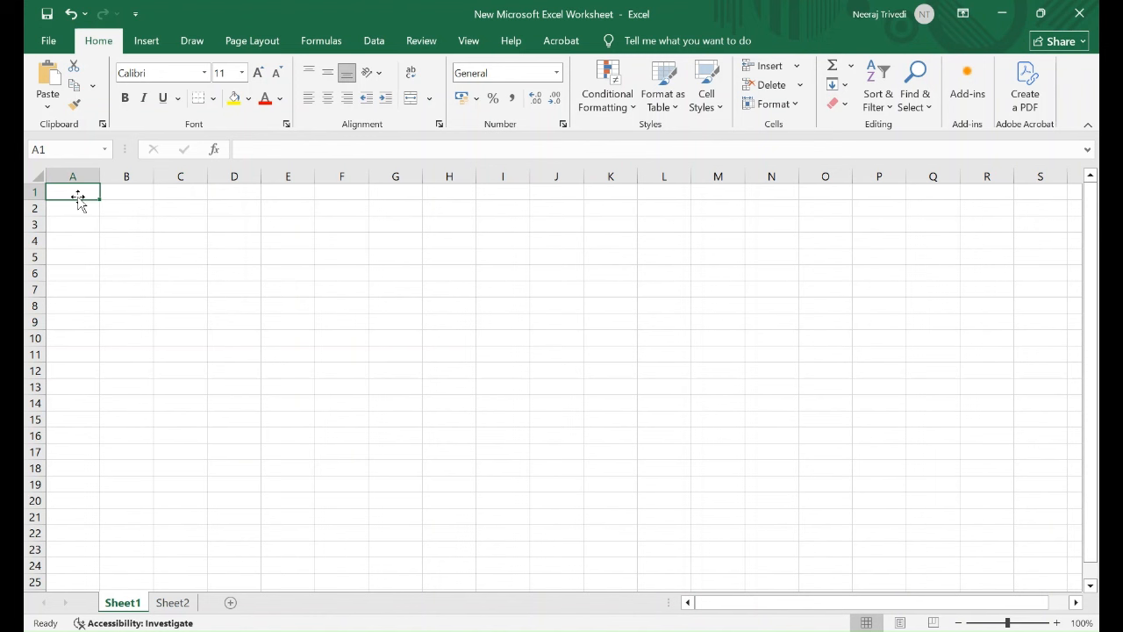
{"action": "type", "text": "Sn"}
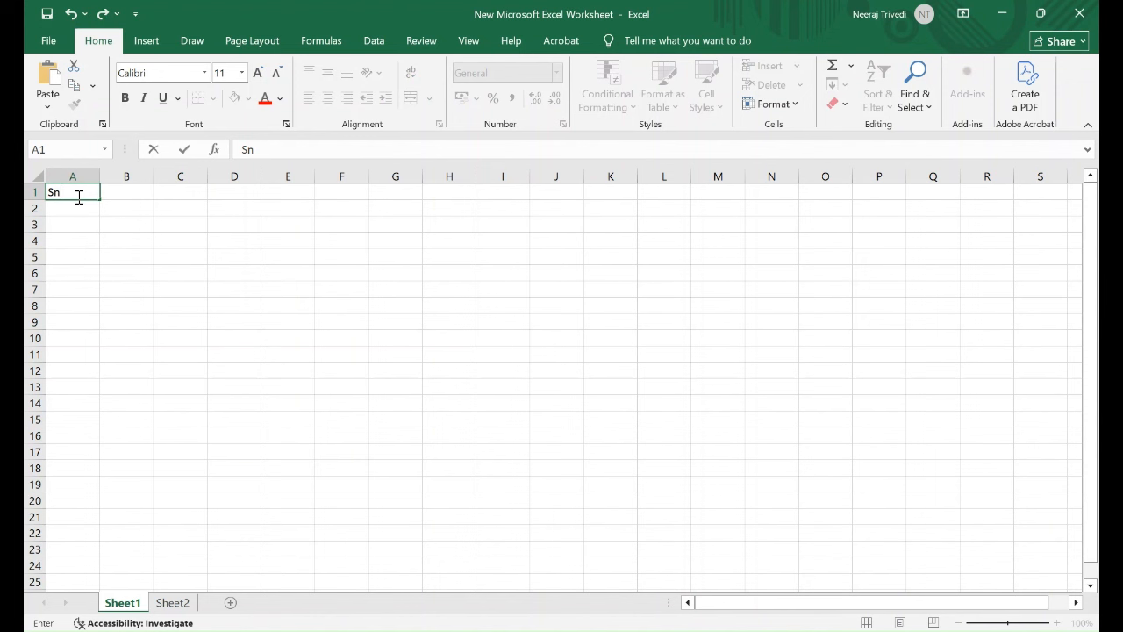
{"action": "key", "text": "BackSpace"}
{"action": "type", "text": "No"}
{"action": "key", "text": "Tab"}
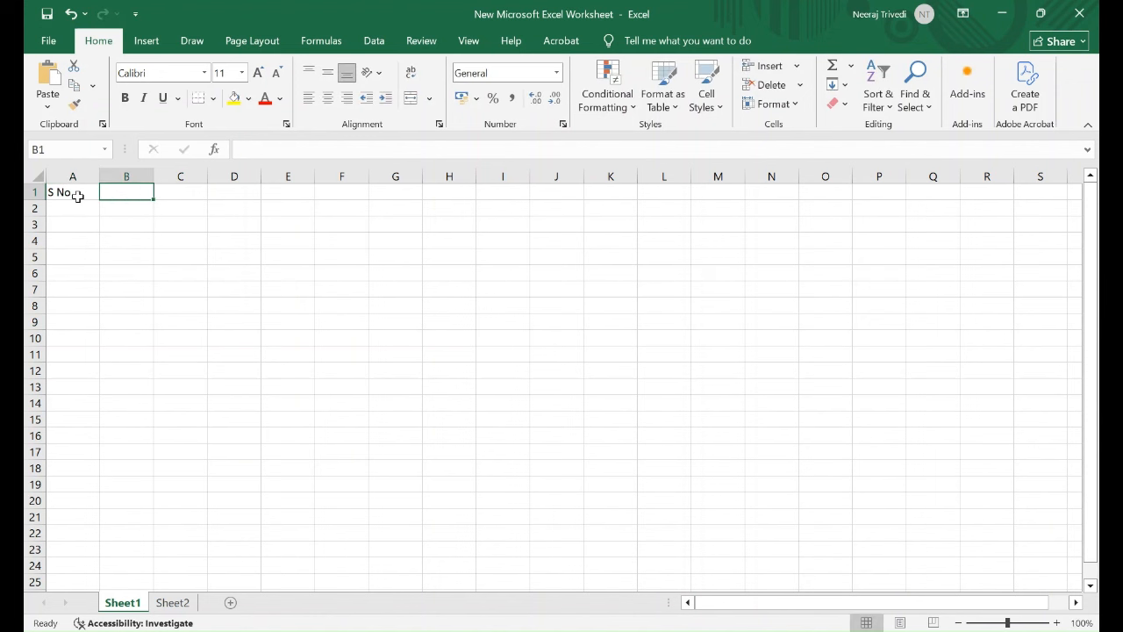
{"action": "type", "text": "Head"}
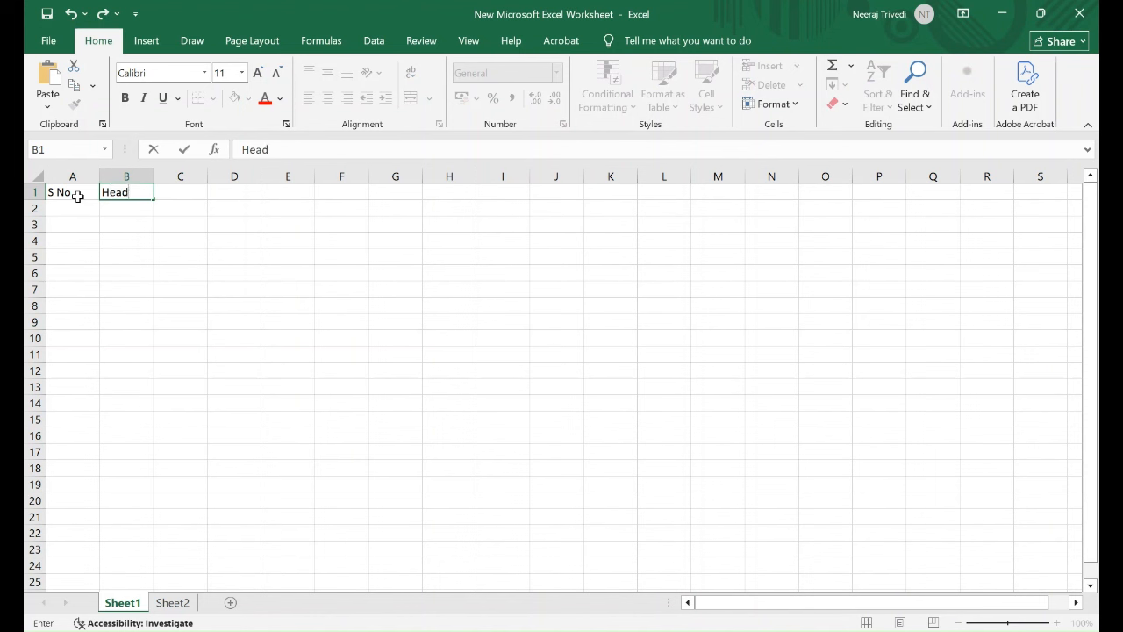
{"action": "left_click", "coordinate": [171, 190]}
{"action": "type", "text": "Nu"}
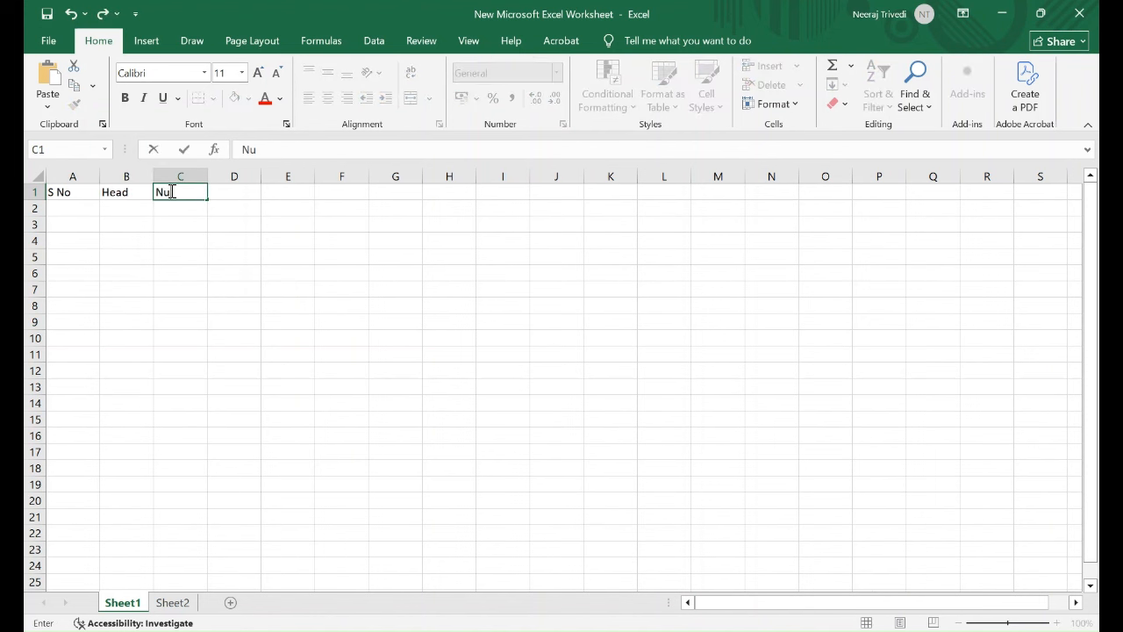
{"action": "type", "text": "mber of Units"}
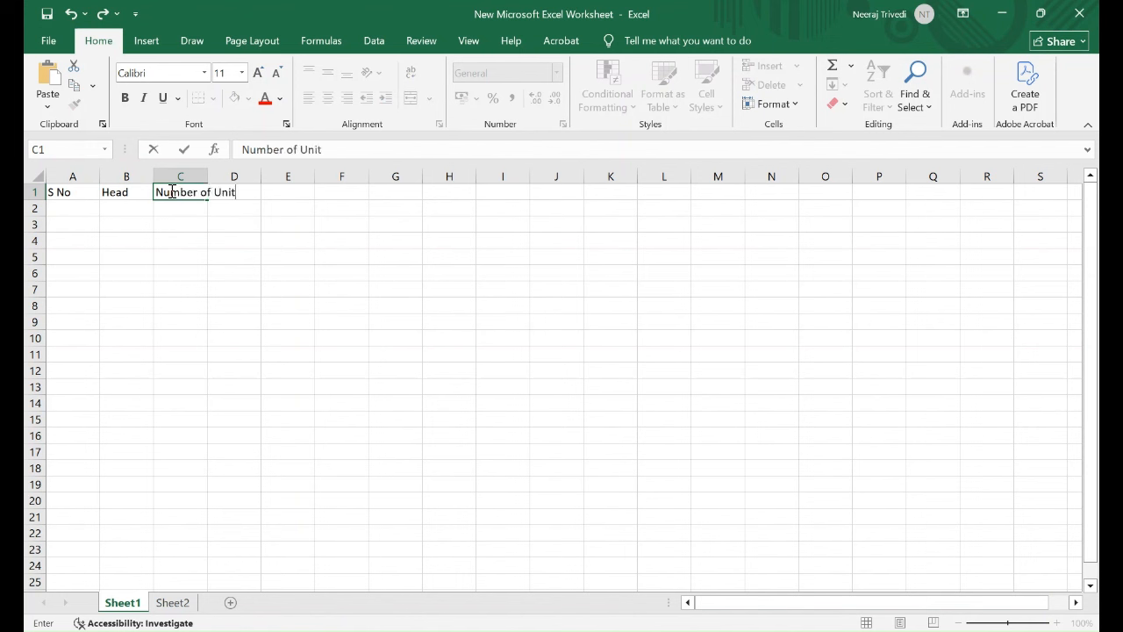
{"action": "left_click", "coordinate": [195, 223]}
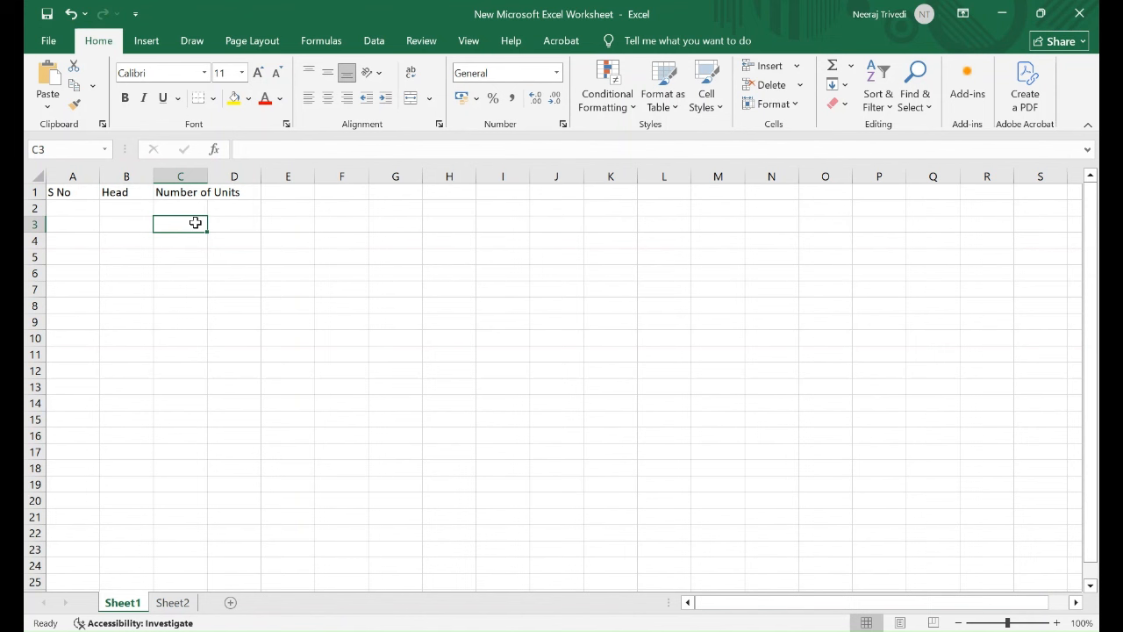
- Fit the width of column C to its "Number of Units" heading
{"action": "left_click", "coordinate": [179, 176]}
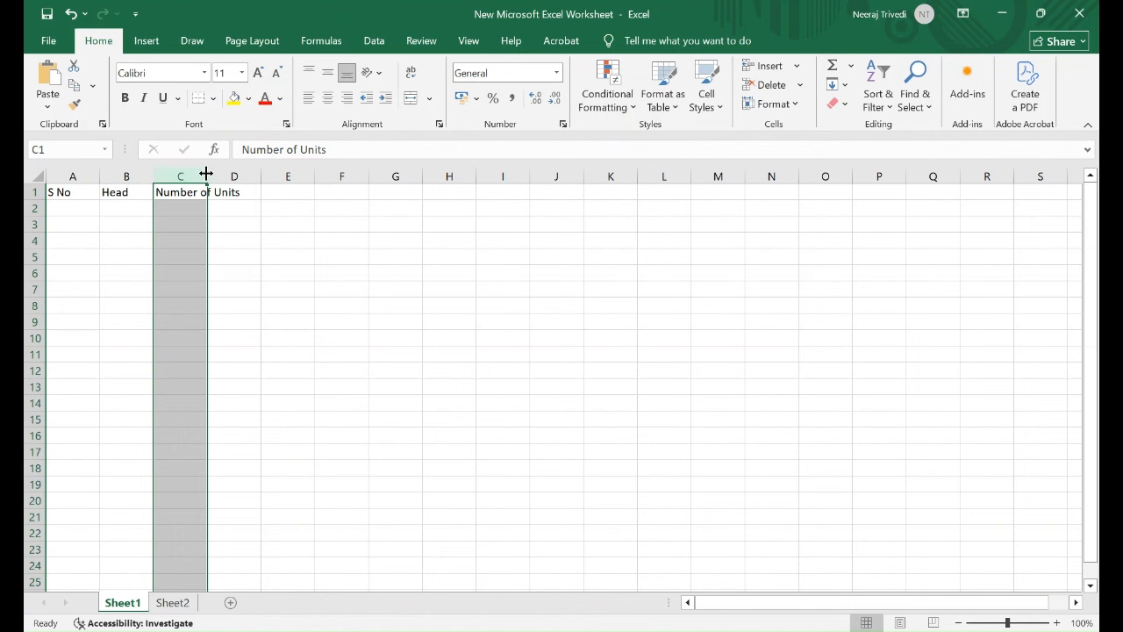
{"action": "left_click_drag", "start_coordinate": [207, 175], "coordinate": [260, 173]}
{"action": "key", "text": "ctrl+z"}
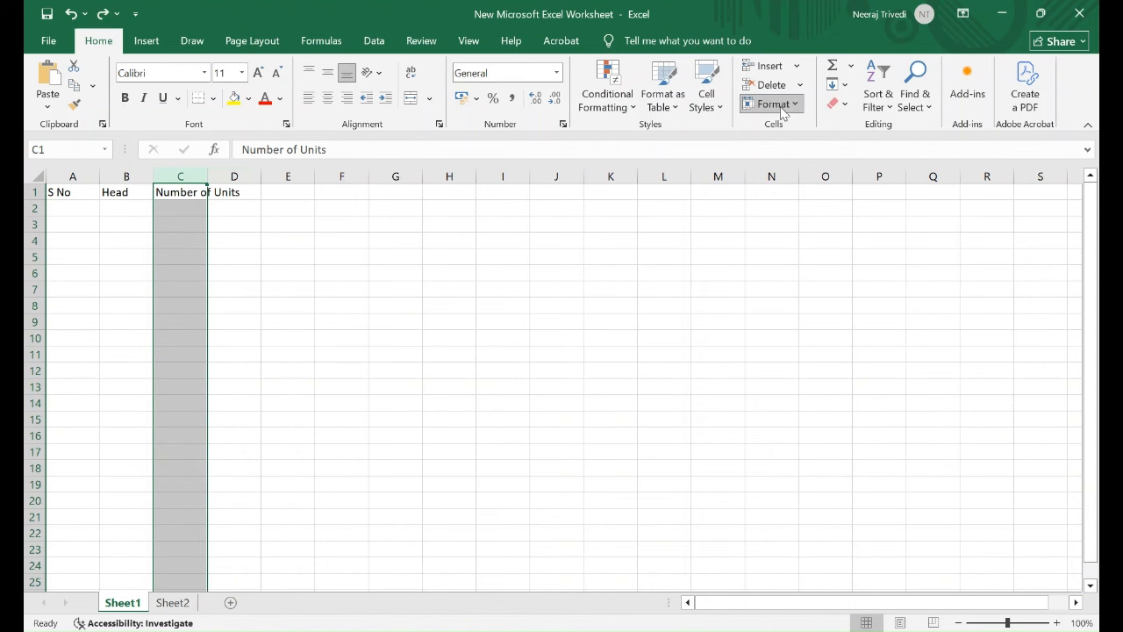
{"action": "key", "text": "ctrl+y"}
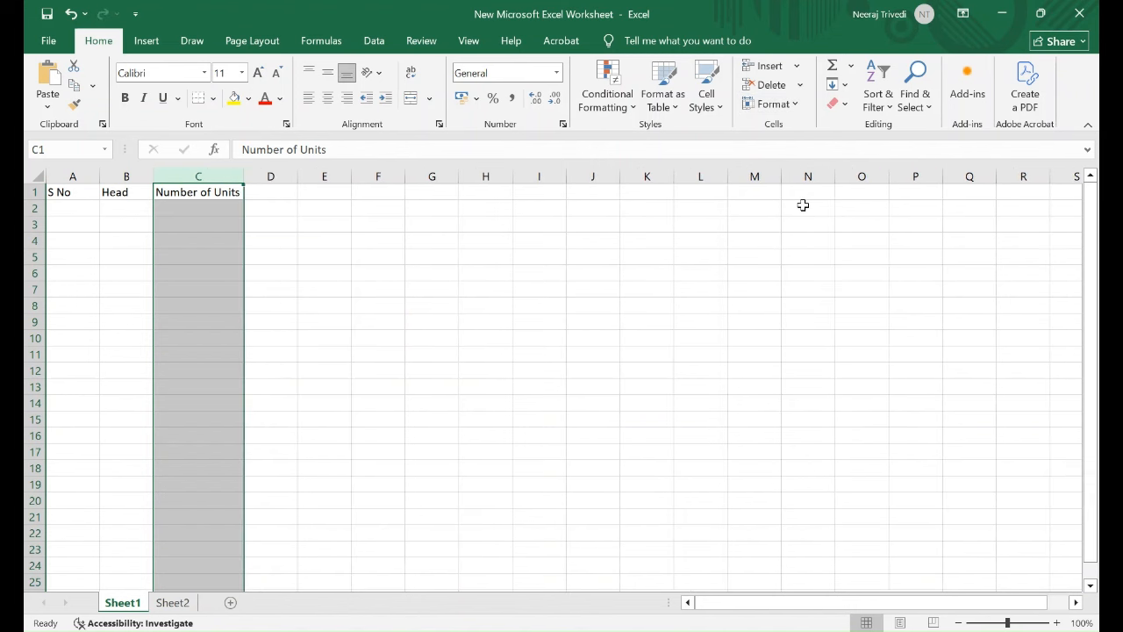
{"action": "left_click", "coordinate": [290, 226]}
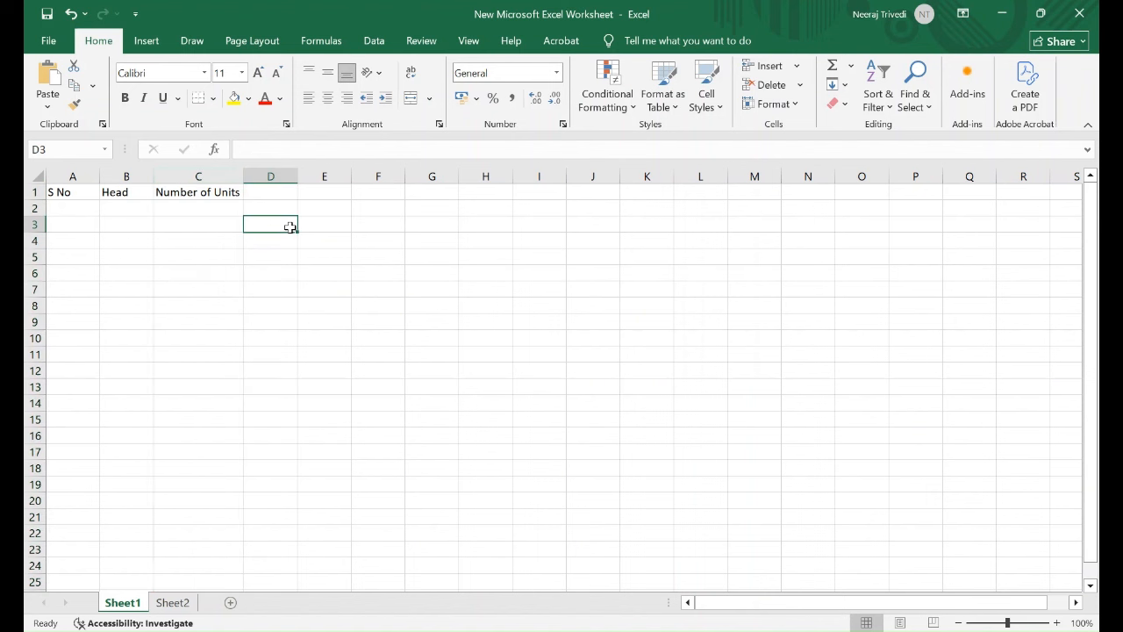
- Widen columns C, B and D to give the table more room
{"action": "left_click", "coordinate": [239, 177]}
{"action": "left_click_drag", "start_coordinate": [245, 177], "coordinate": [279, 174]}
{"action": "left_click_drag", "start_coordinate": [155, 174], "coordinate": [205, 173]}
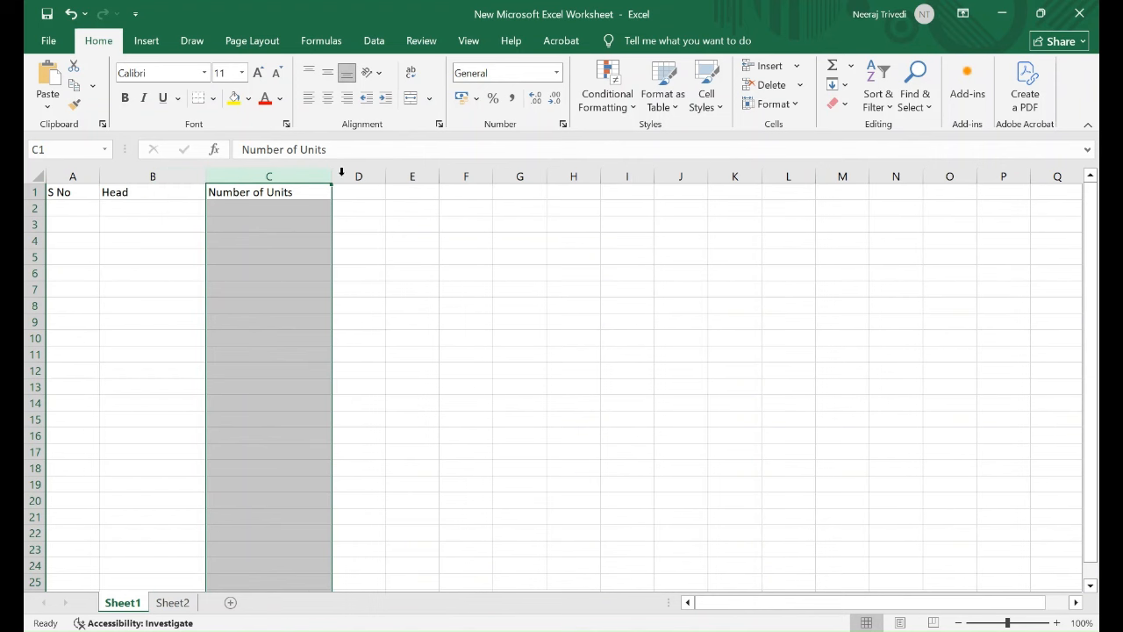
{"action": "left_click_drag", "start_coordinate": [384, 172], "coordinate": [413, 174]}
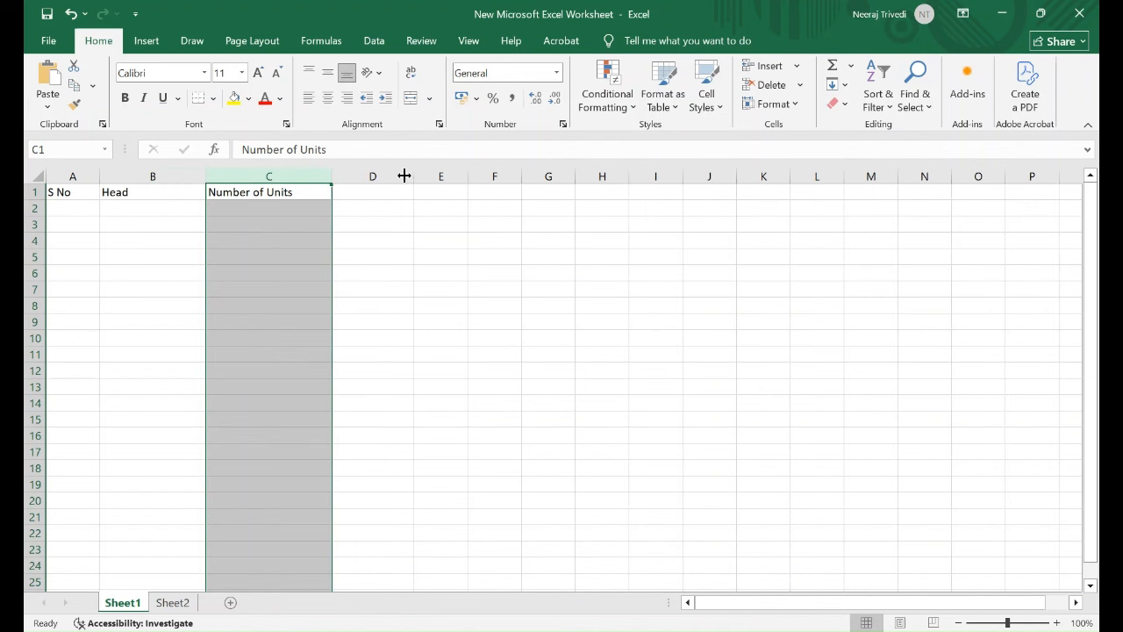
- Enter the heading "Number of Days" in cell D1 and widen column D to fit it
{"action": "left_click", "coordinate": [373, 196]}
{"action": "type", "text": "Nu"}
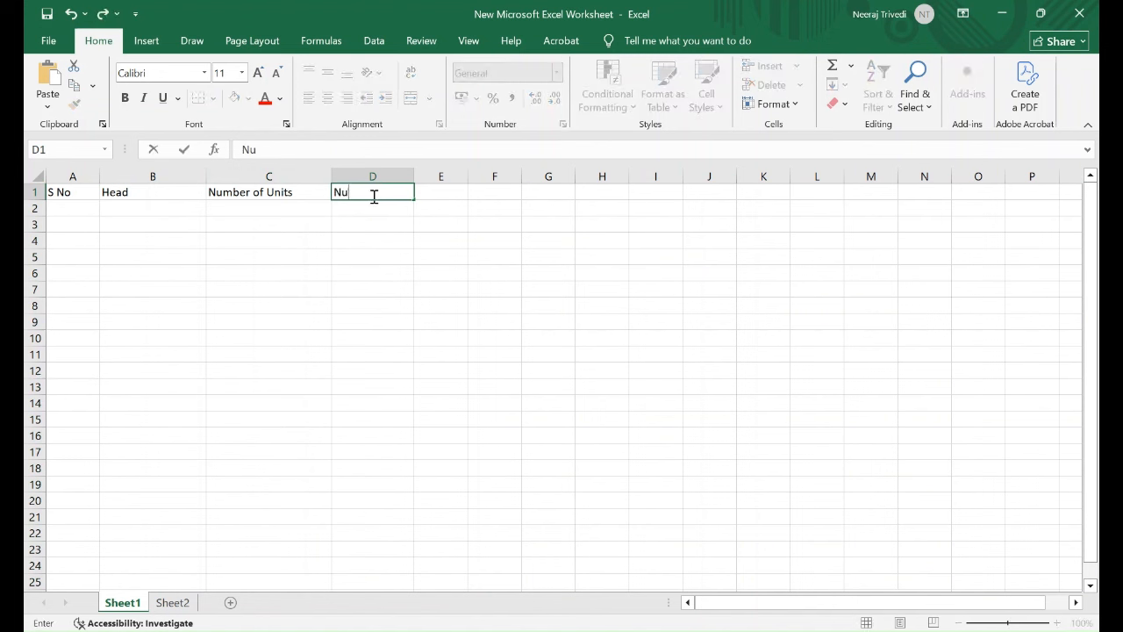
{"action": "type", "text": "mber of Days"}
{"action": "left_click", "coordinate": [453, 210]}
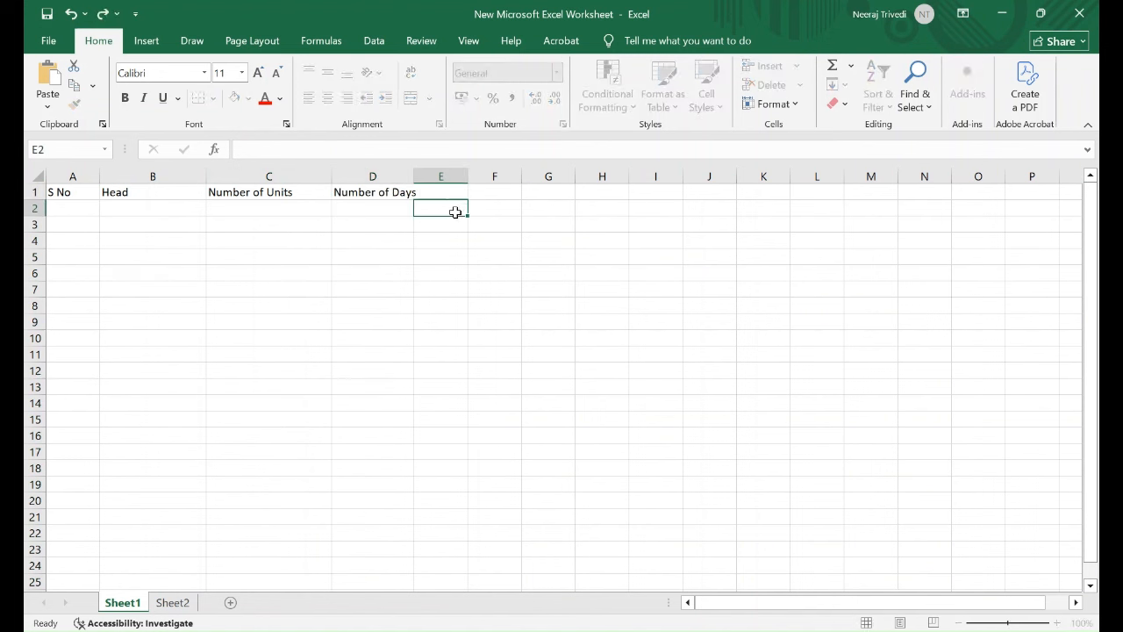
{"action": "left_click_drag", "start_coordinate": [415, 176], "coordinate": [431, 176]}
- Enter the heading "Per Unit Cost per Day" in cell E1 and widen column E to fit it
{"action": "left_click", "coordinate": [465, 192]}
{"action": "type", "text": "Per Unit"}
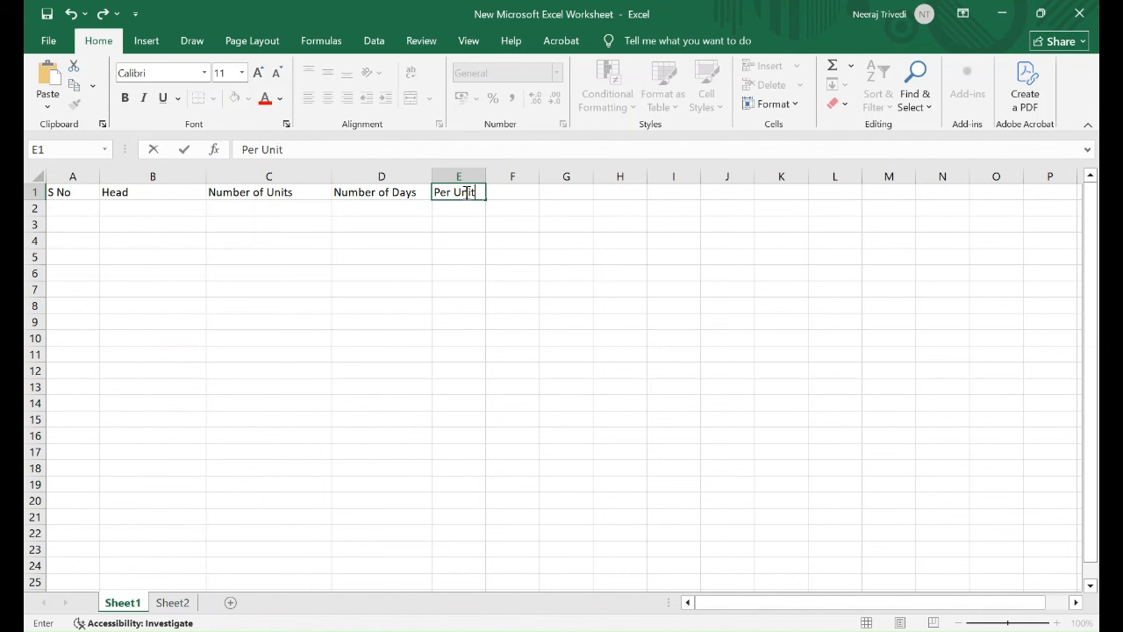
{"action": "type", "text": " Cost per Da"}
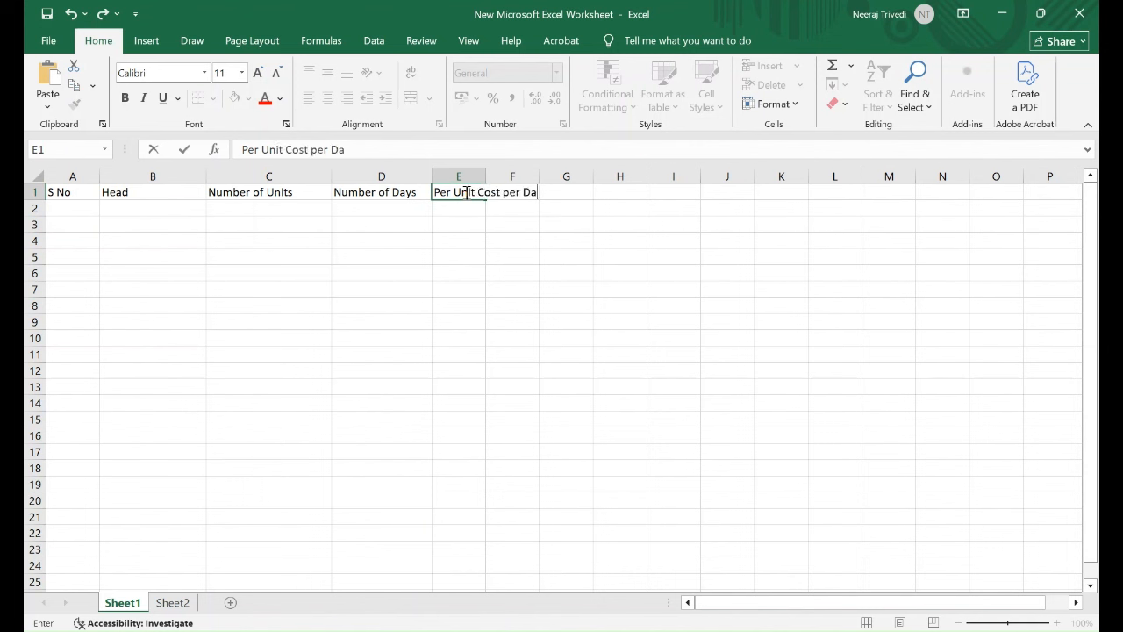
{"action": "type", "text": "y"}
{"action": "left_click", "coordinate": [488, 252]}
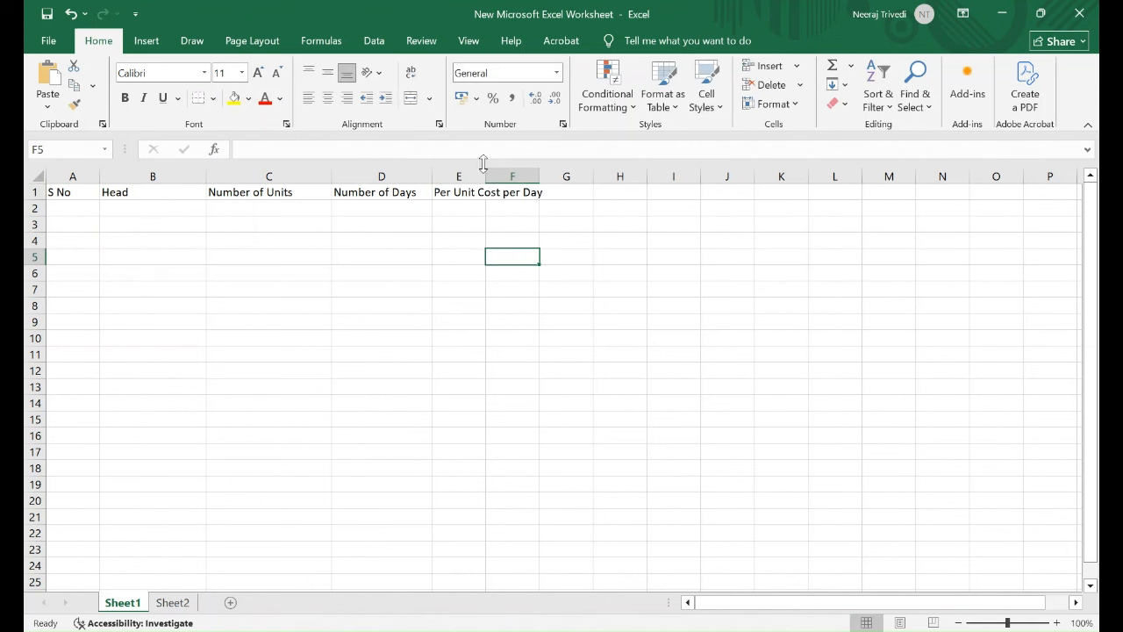
{"action": "left_click_drag", "start_coordinate": [485, 176], "coordinate": [561, 174]}
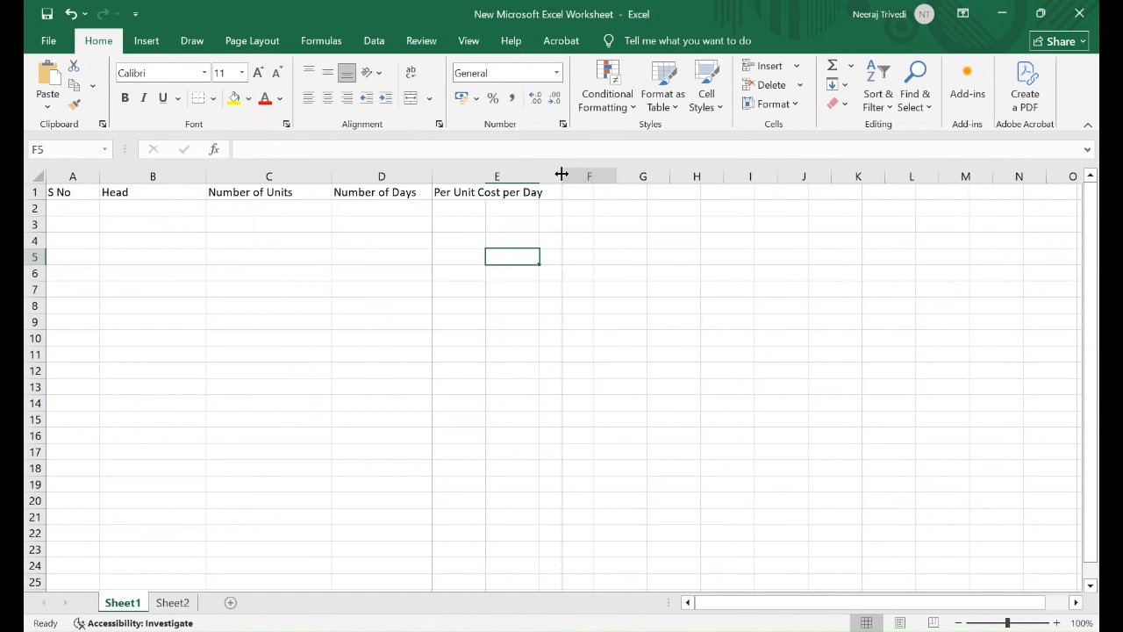
- Enter the headings "Total" in cell F1 and "Remarks" in cell G1
{"action": "left_click", "coordinate": [605, 193]}
{"action": "type", "text": "T"}
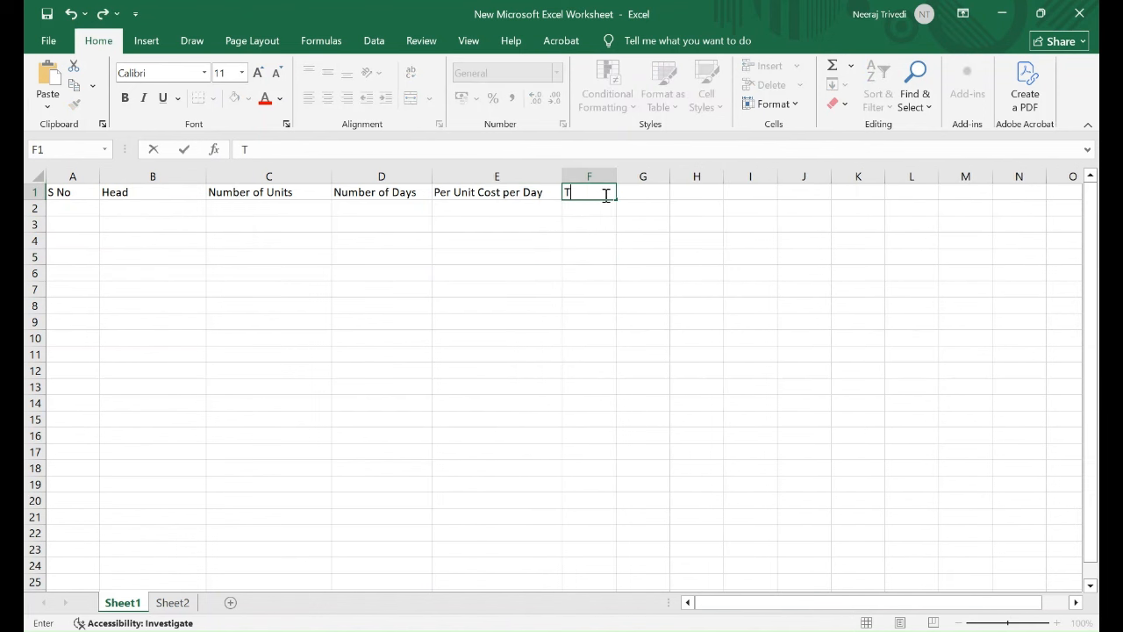
{"action": "type", "text": "otal"}
{"action": "key", "text": "Tab"}
{"action": "type", "text": "Re"}
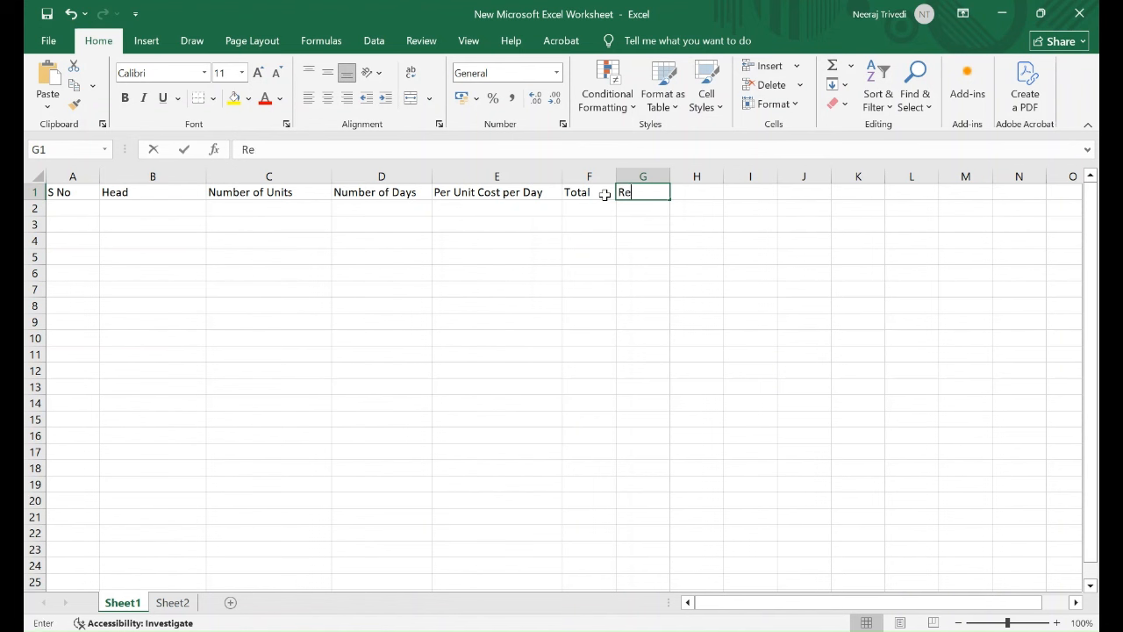
{"action": "type", "text": "marks"}
{"action": "key", "text": "Return"}
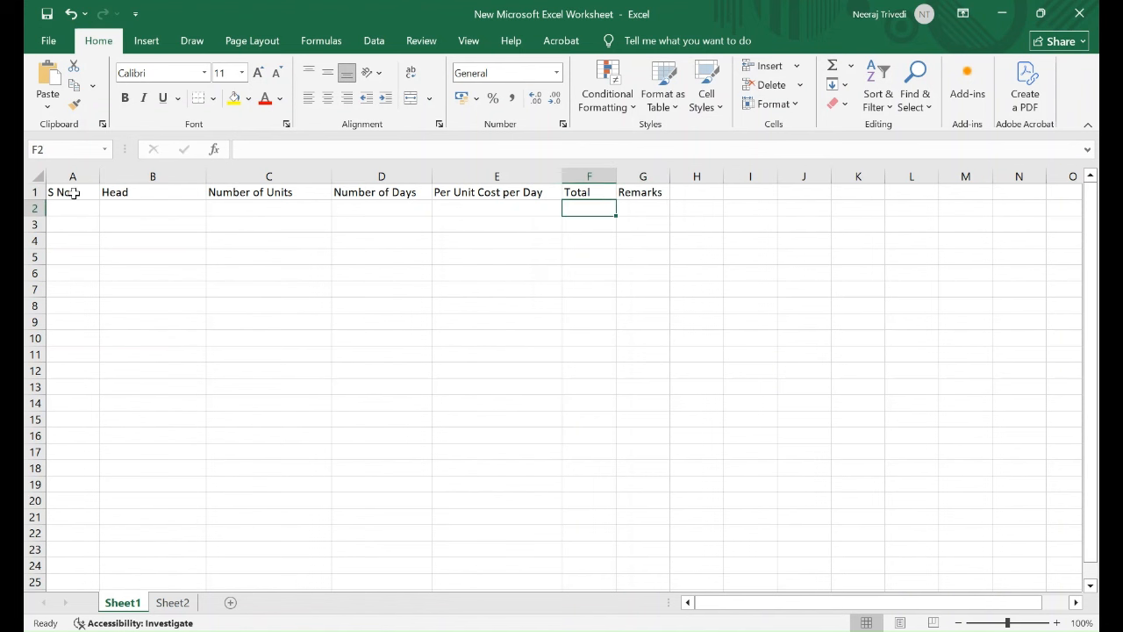
- Make the headings in A1:G1 bold and apply all borders to the range A1:G12
{"action": "left_click_drag", "start_coordinate": [73, 192], "coordinate": [651, 195]}
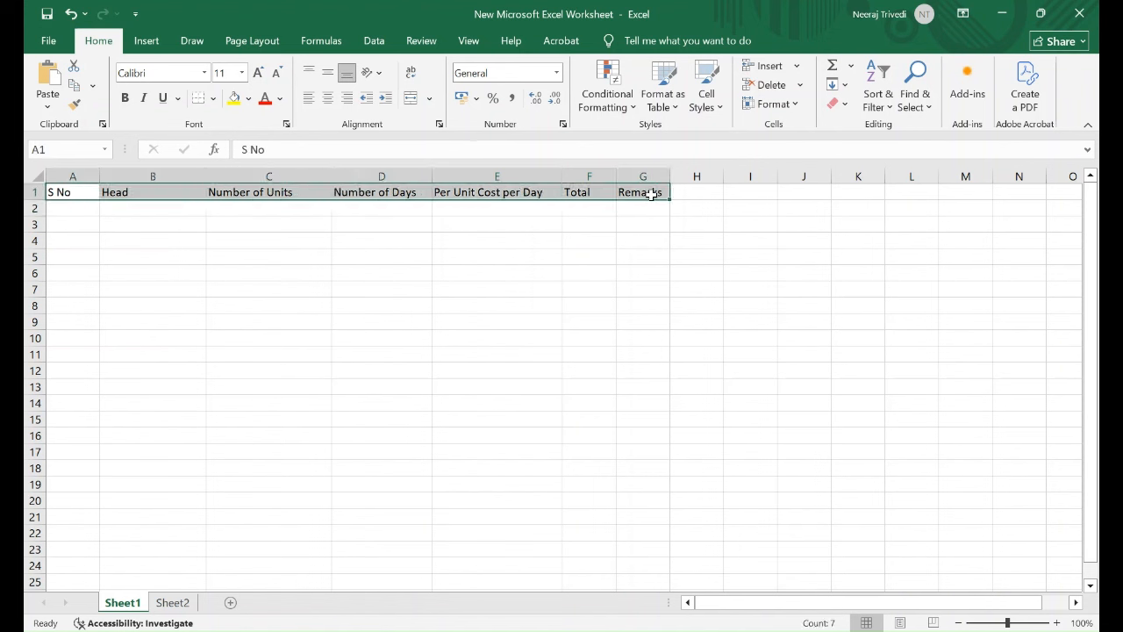
{"action": "left_click", "coordinate": [125, 98]}
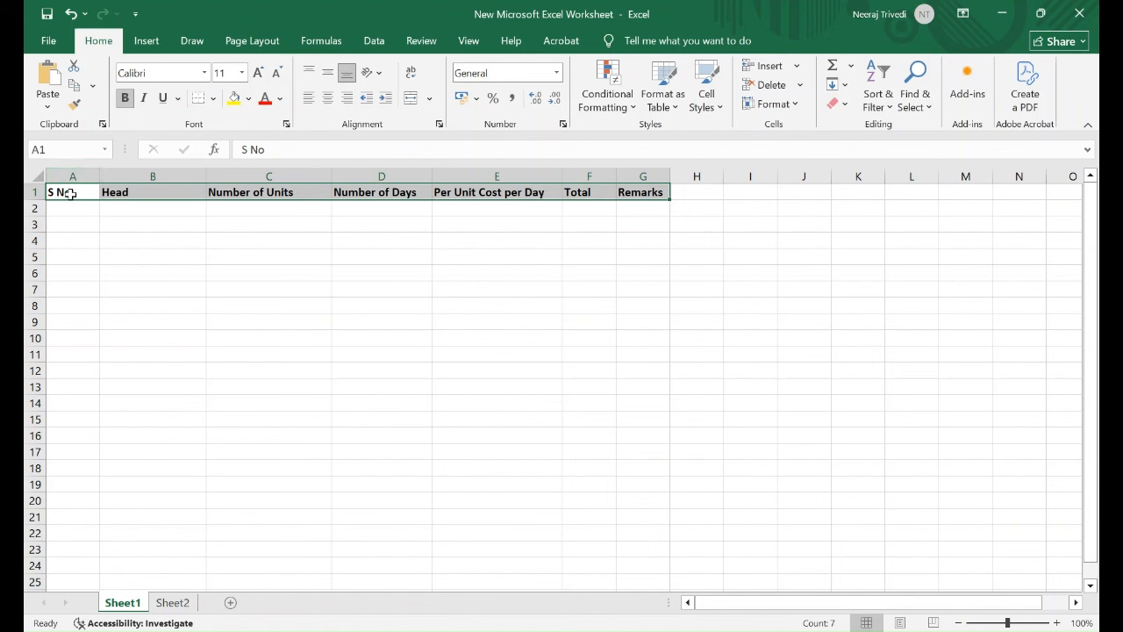
{"action": "left_click_drag", "start_coordinate": [71, 194], "coordinate": [644, 369]}
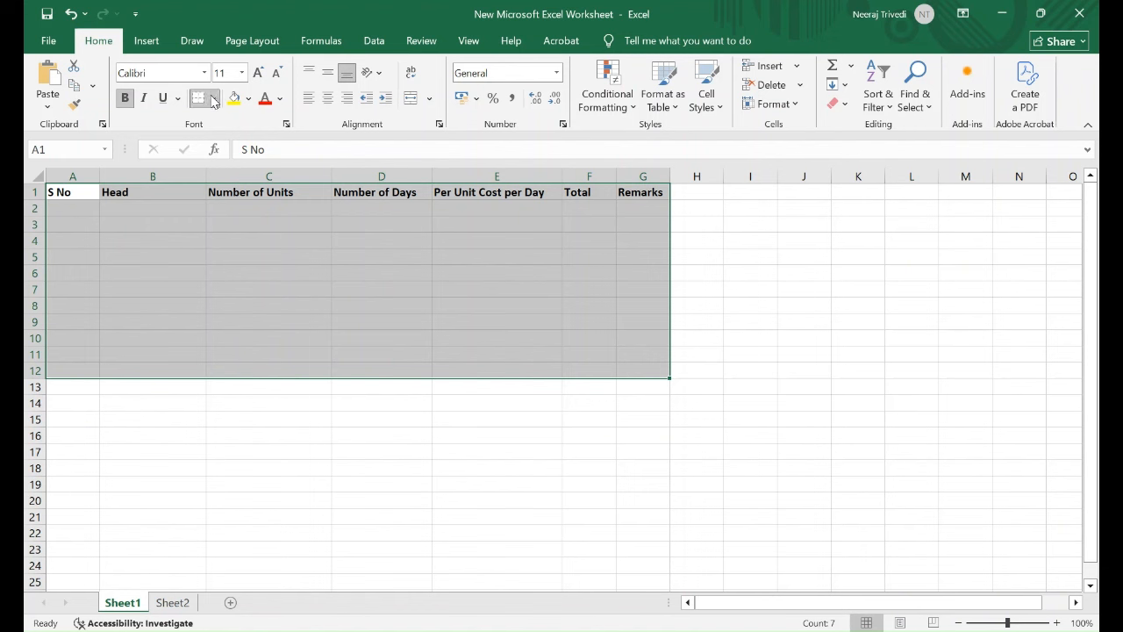
{"action": "left_click", "coordinate": [229, 248]}
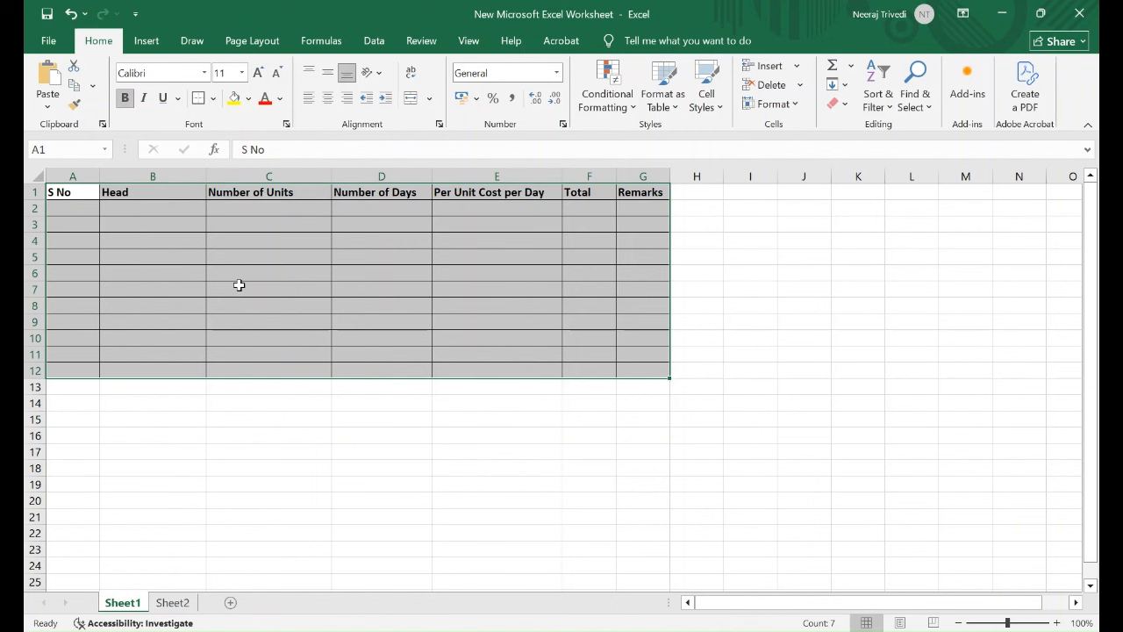
- Apply a border to the heading row A1:G1
{"action": "left_click", "coordinate": [273, 419]}
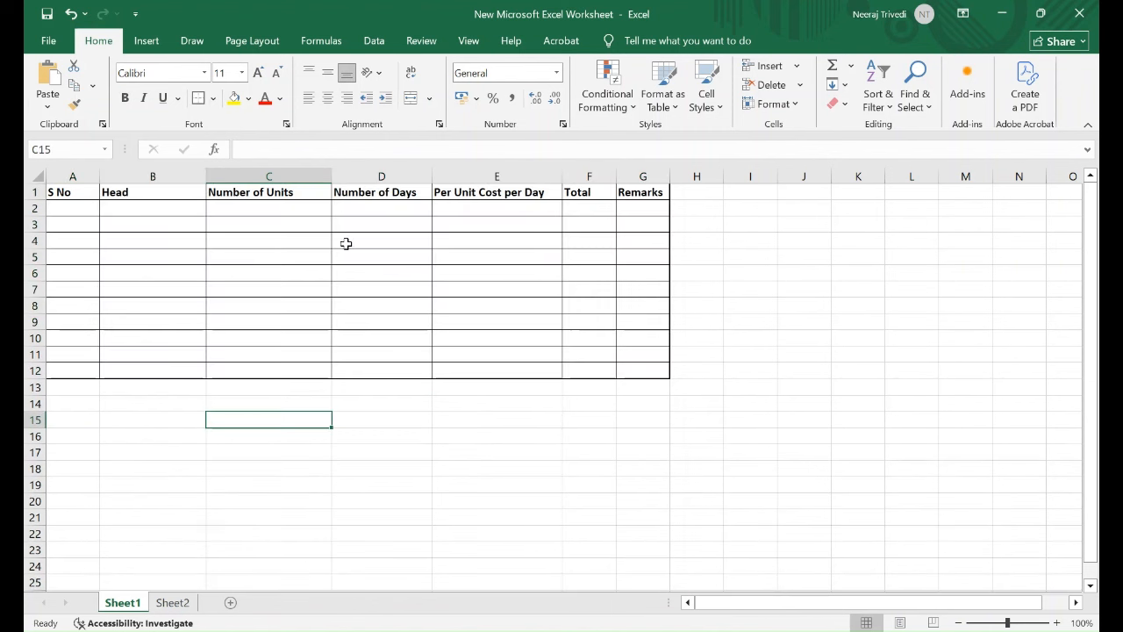
{"action": "left_click_drag", "start_coordinate": [73, 190], "coordinate": [624, 193]}
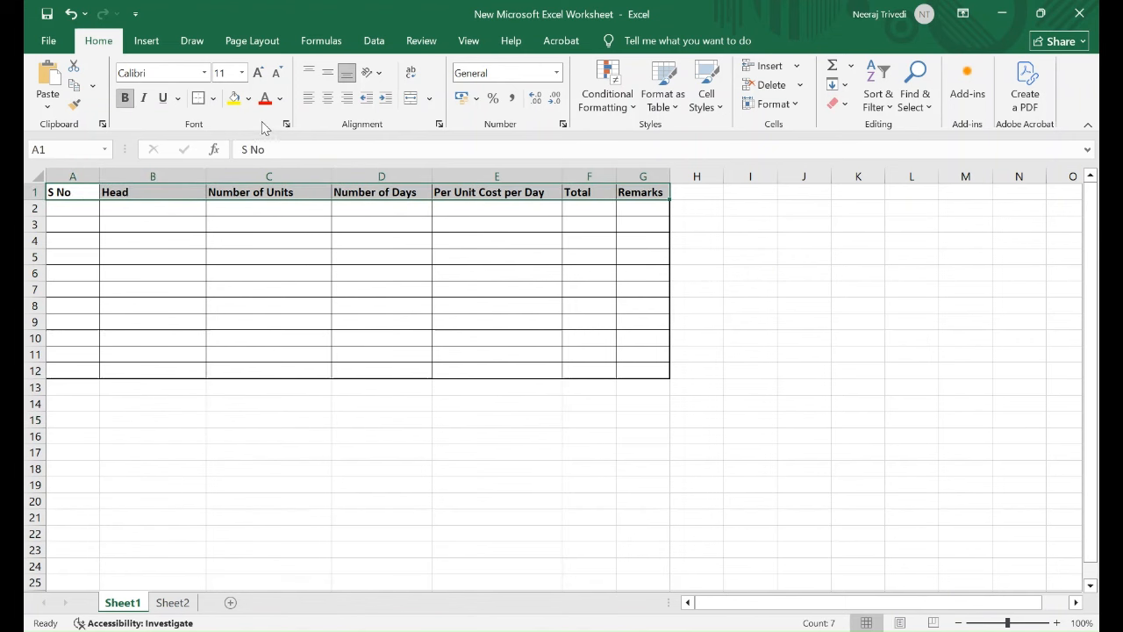
{"action": "left_click", "coordinate": [197, 99]}
{"action": "left_click", "coordinate": [181, 228]}
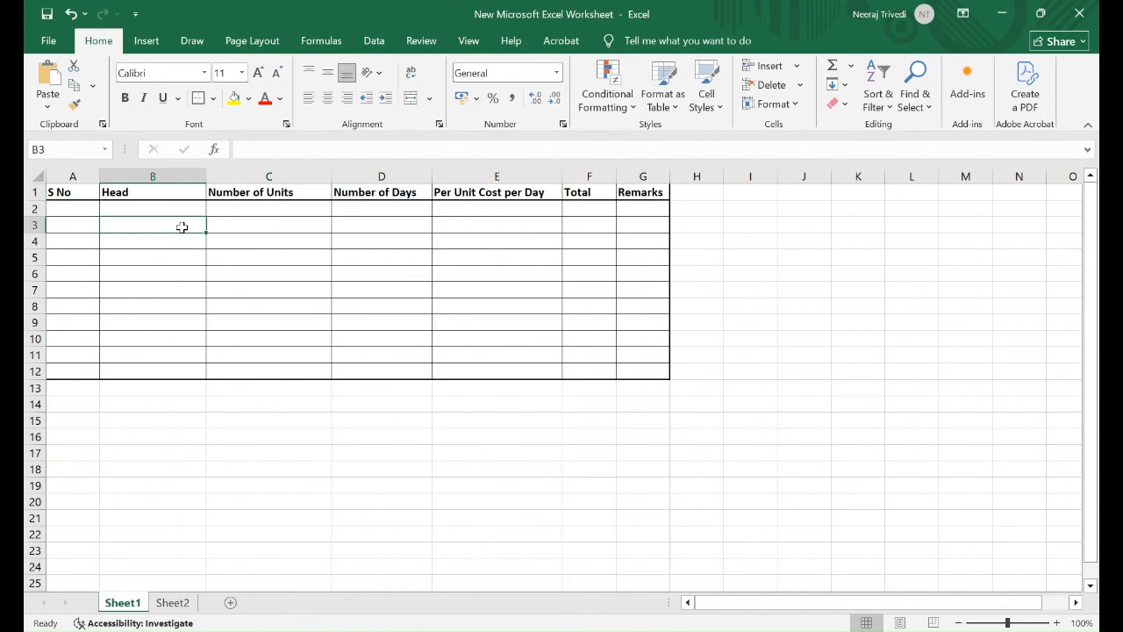
{"action": "left_click_drag", "start_coordinate": [63, 186], "coordinate": [632, 187]}
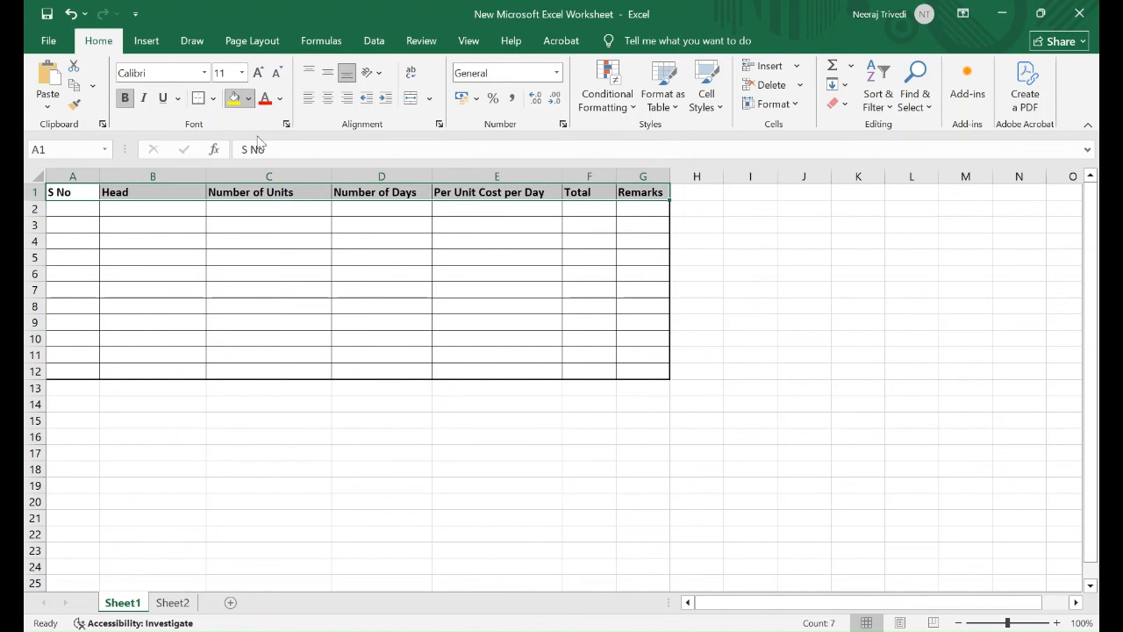
{"action": "left_click", "coordinate": [323, 403]}
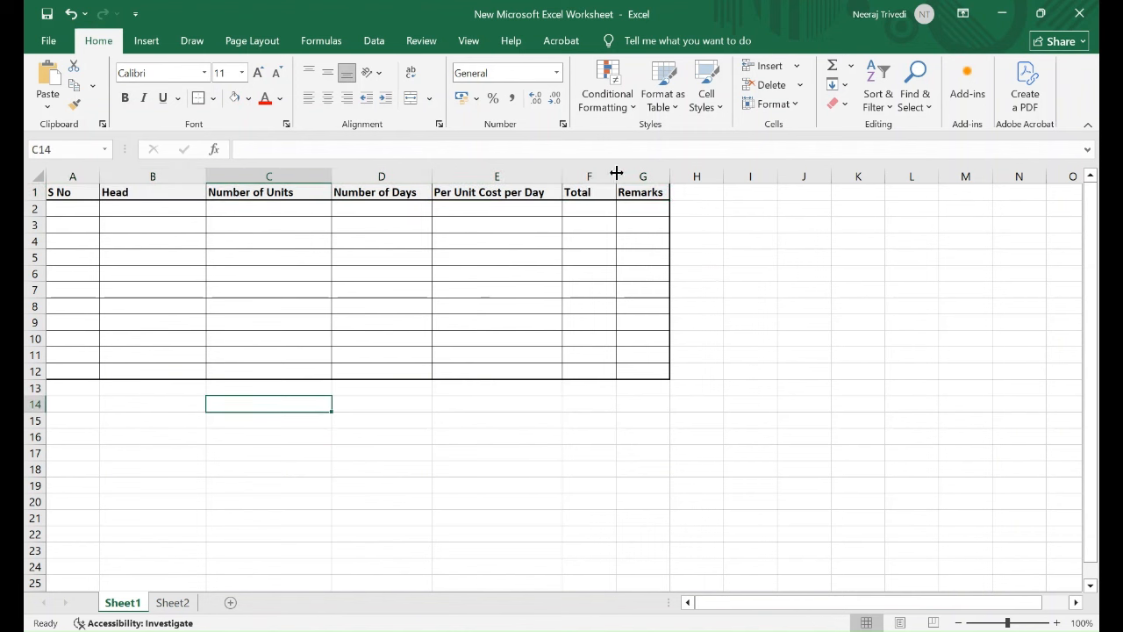
- Widen the Total and Remarks columns and narrow the S No column
{"action": "left_click_drag", "start_coordinate": [612, 173], "coordinate": [733, 175]}
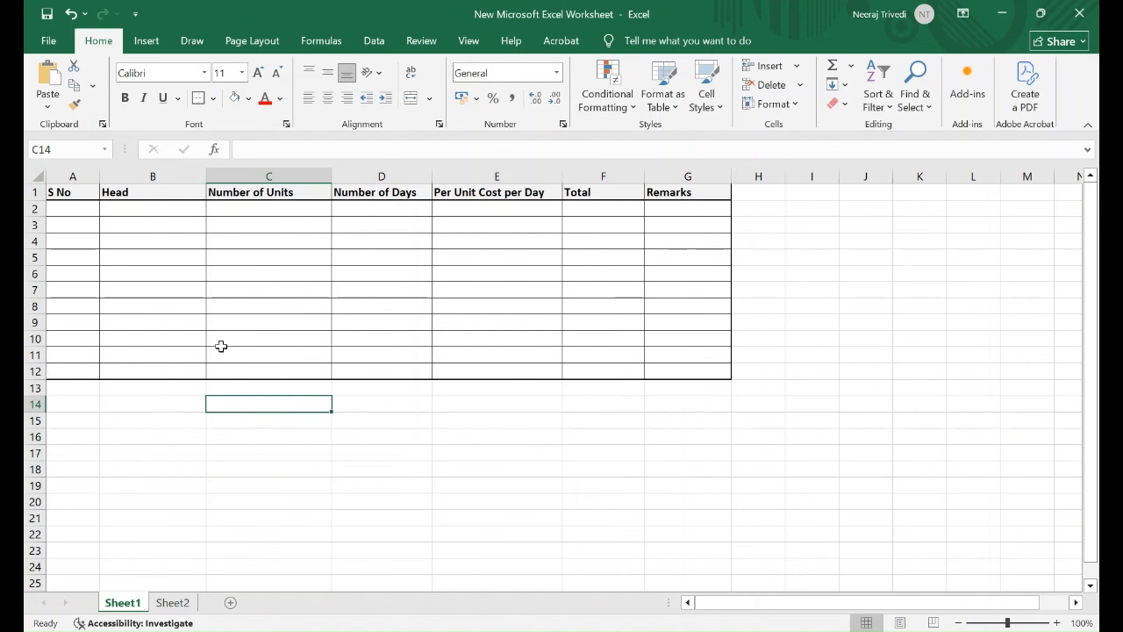
{"action": "left_click_drag", "start_coordinate": [100, 176], "coordinate": [79, 176]}
- Enter serial number 1 with the head "Travel of participants" in row 2 and widen column B to fit it
{"action": "left_click", "coordinate": [58, 210]}
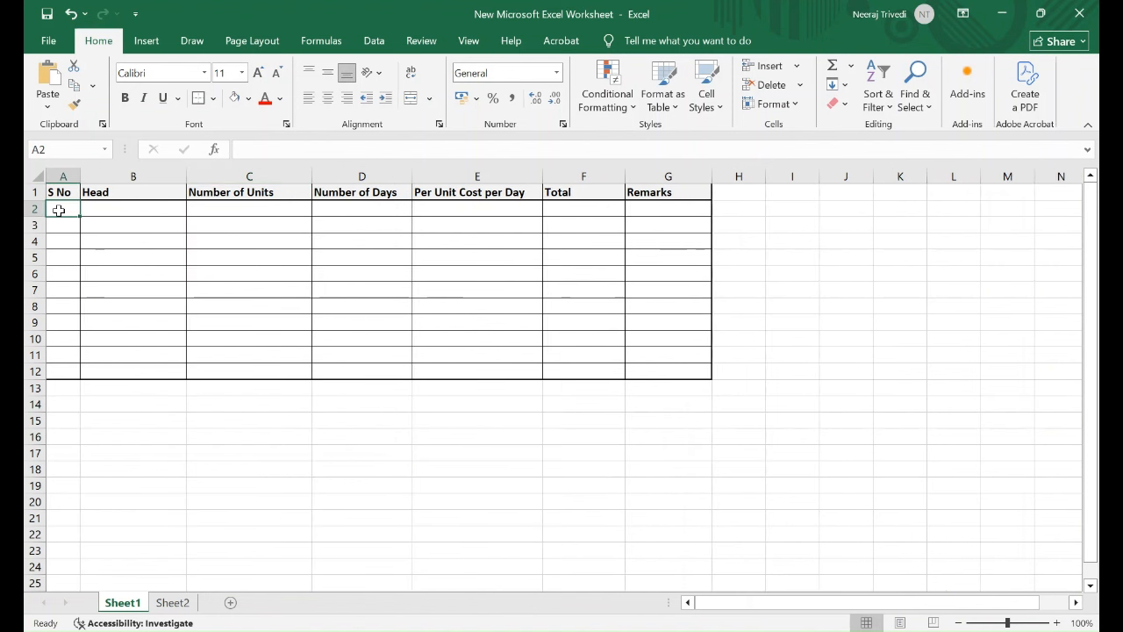
{"action": "type", "text": "1"}
{"action": "key", "text": "Tab"}
{"action": "type", "text": "T"}
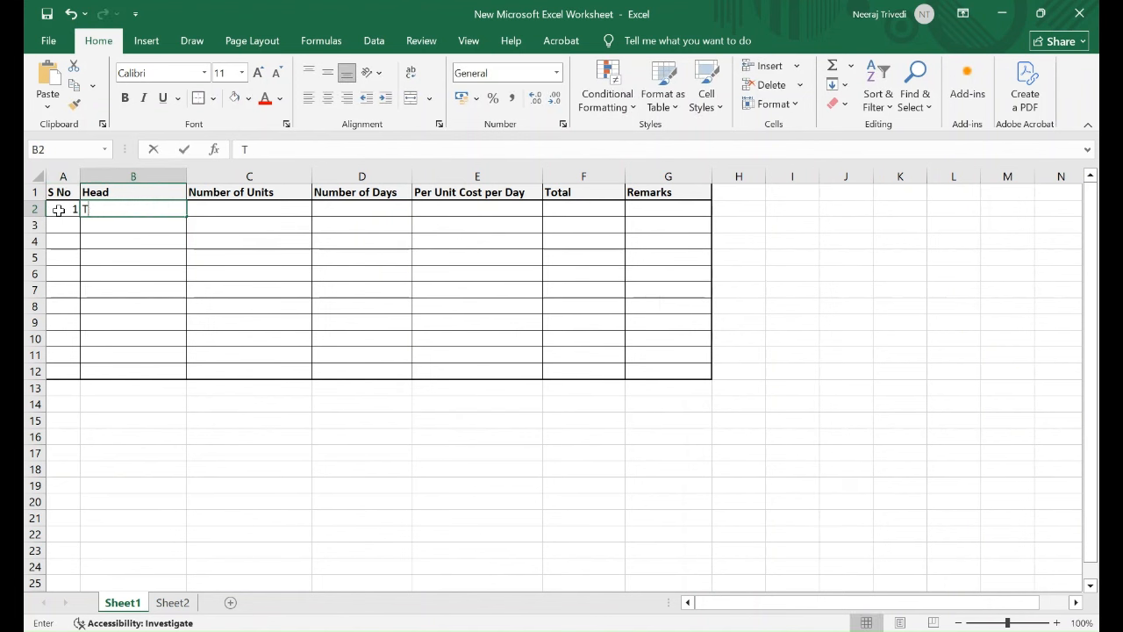
{"action": "type", "text": "ravel of pa"}
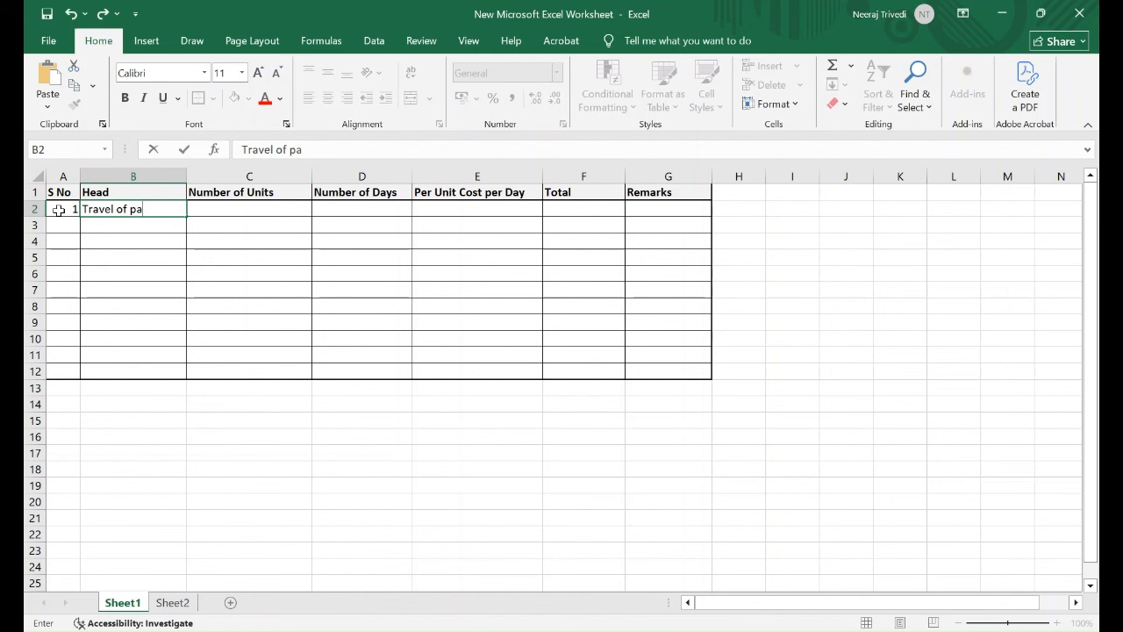
{"action": "type", "text": "rticipants"}
{"action": "left_click", "coordinate": [110, 251]}
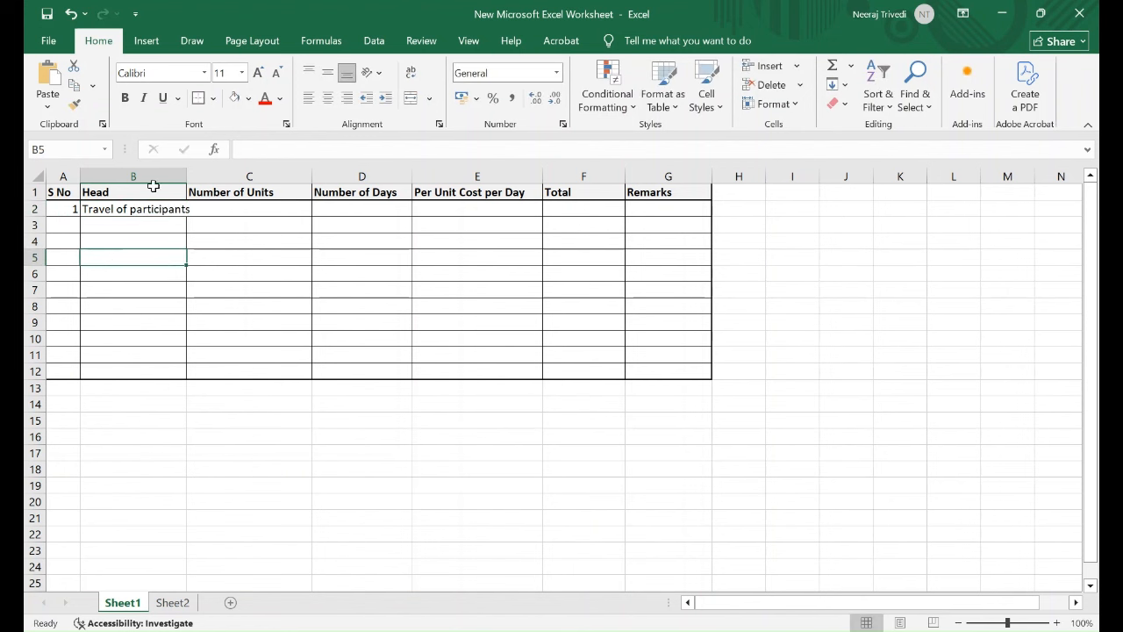
{"action": "left_click_drag", "start_coordinate": [187, 179], "coordinate": [207, 177]}
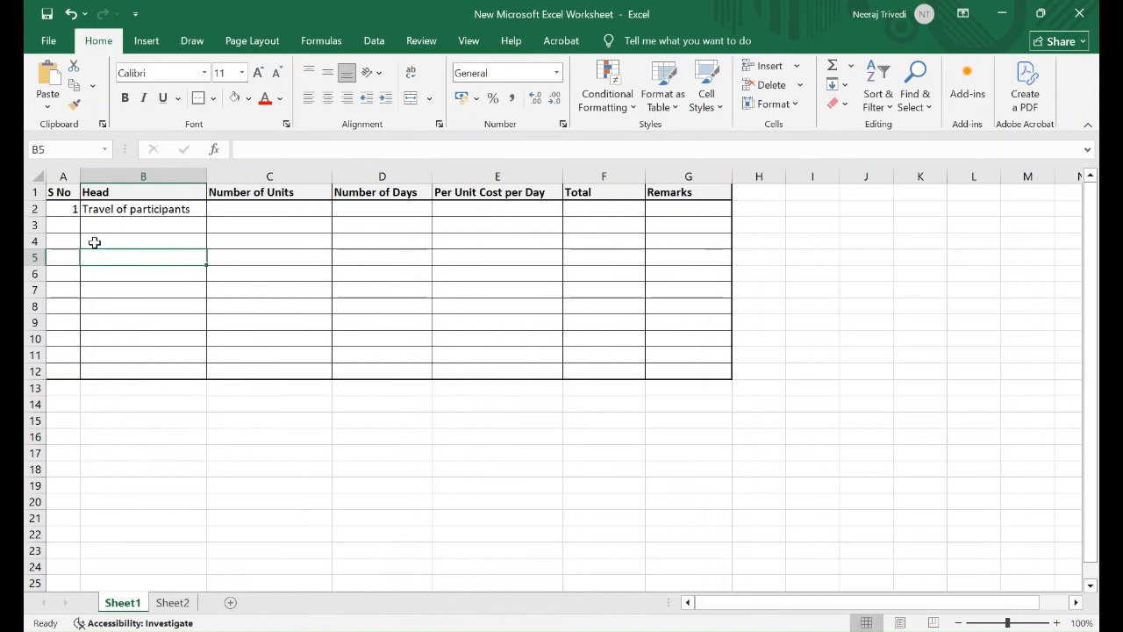
- Enter serial number 2 with the head "Travel of trainers" in row 3
{"action": "left_click", "coordinate": [68, 225]}
{"action": "type", "text": "2"}
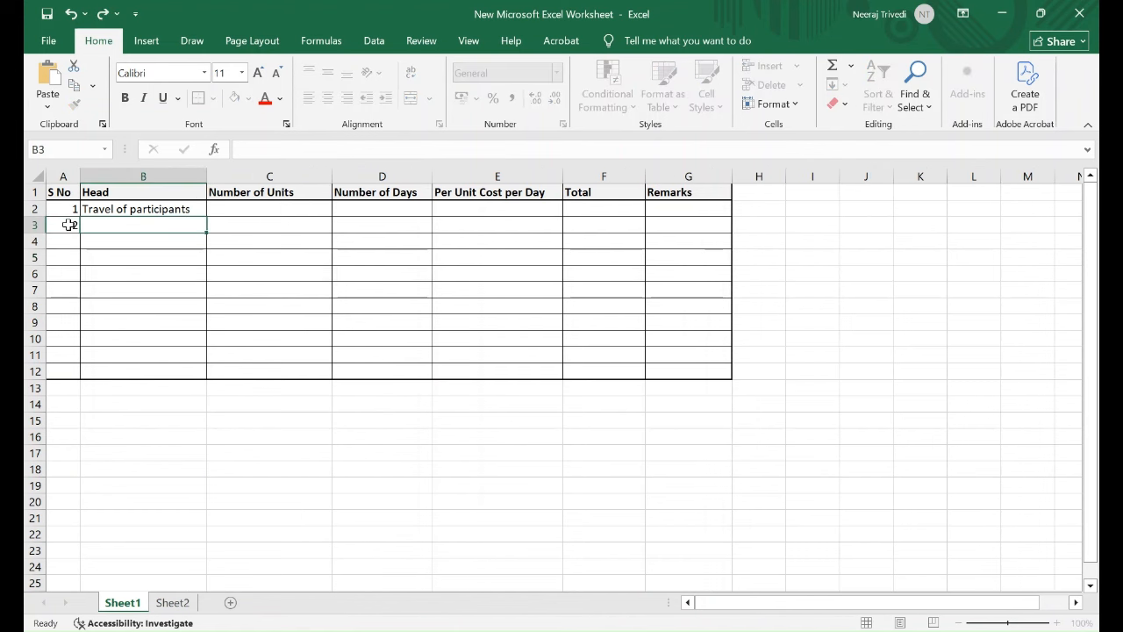
{"action": "key", "text": "Tab"}
{"action": "type", "text": "Tra"}
{"action": "key", "text": "BackSpace"}
{"action": "type", "text": "vel of "}
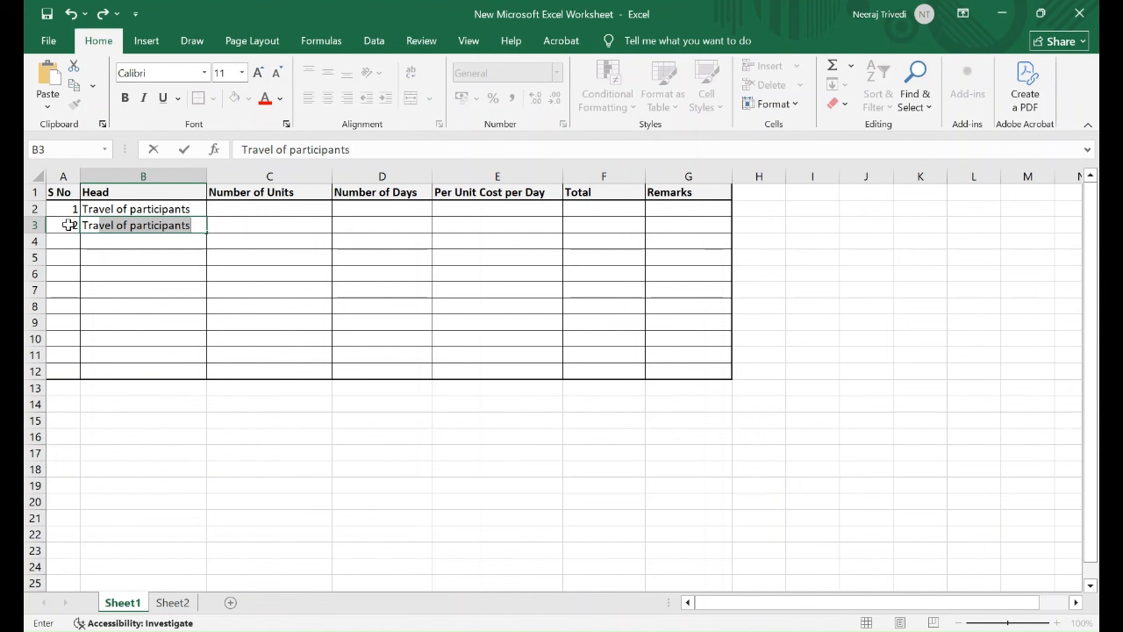
{"action": "type", "text": "traine"}
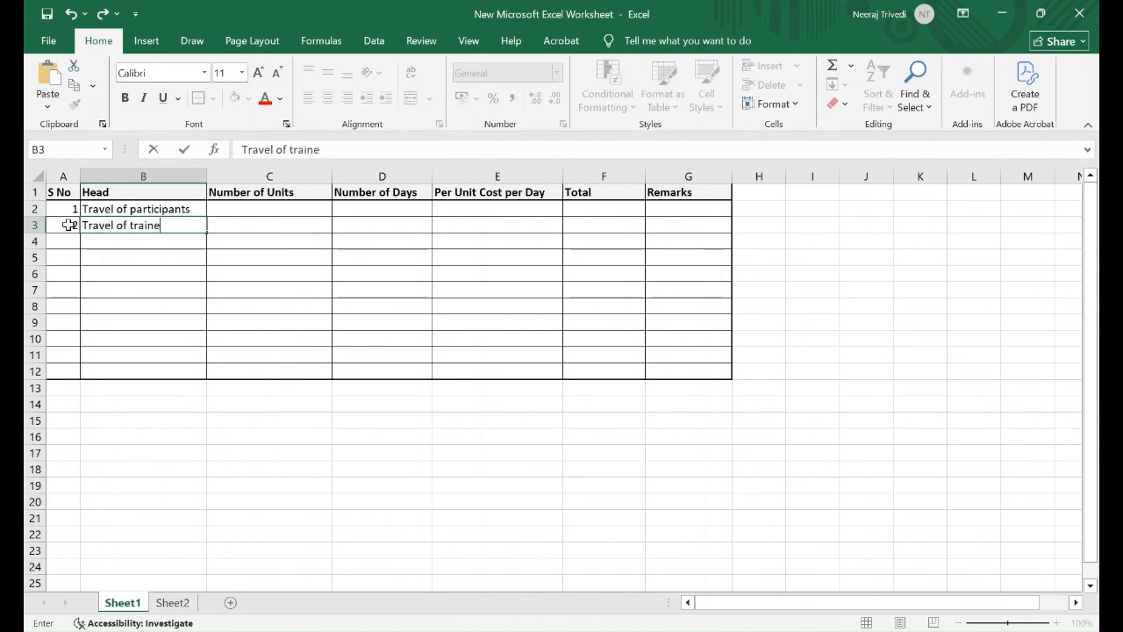
{"action": "type", "text": "rs"}
- Enter serial number 3 with the head "Food of participants and trainers" in row 4 and widen column B to fit it
{"action": "left_click", "coordinate": [73, 239]}
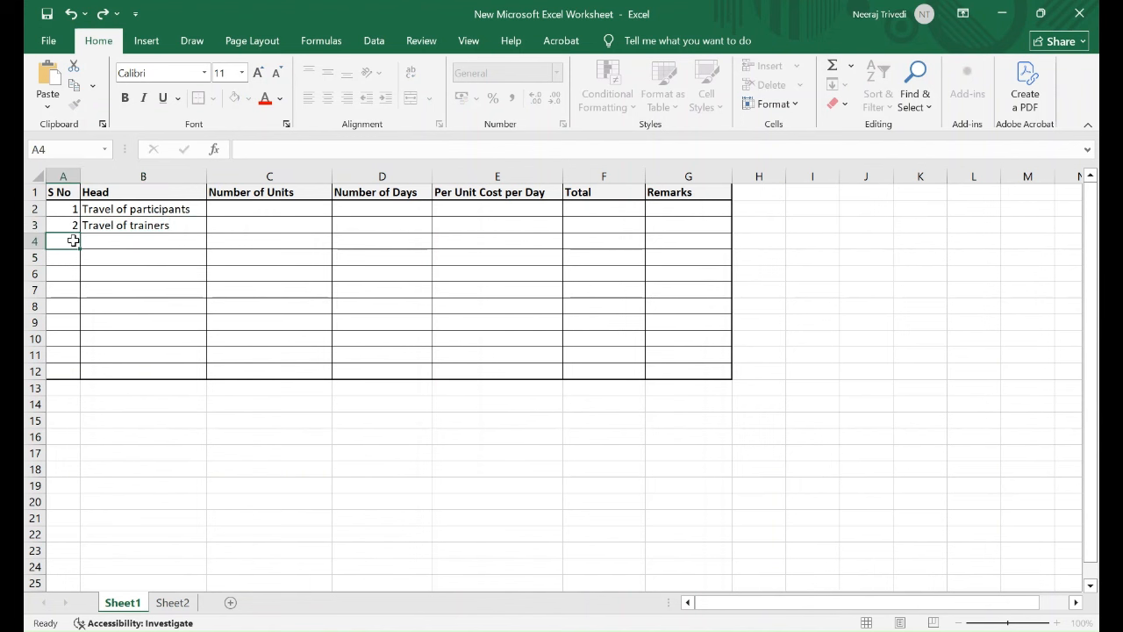
{"action": "key", "text": "Tab"}
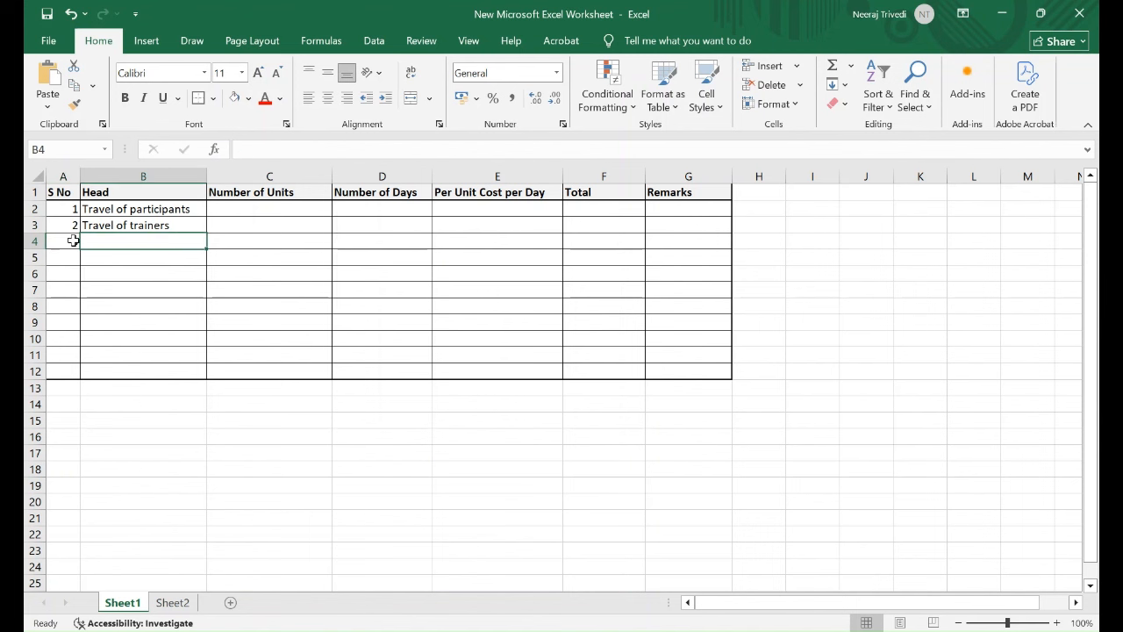
{"action": "type", "text": "Food of "}
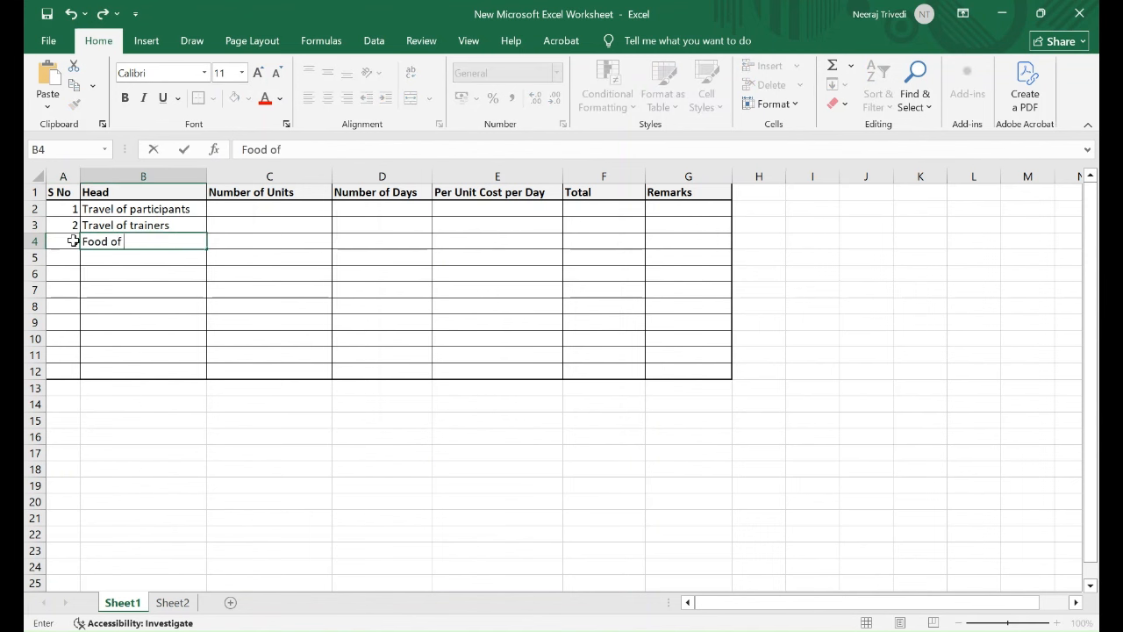
{"action": "type", "text": "participants"}
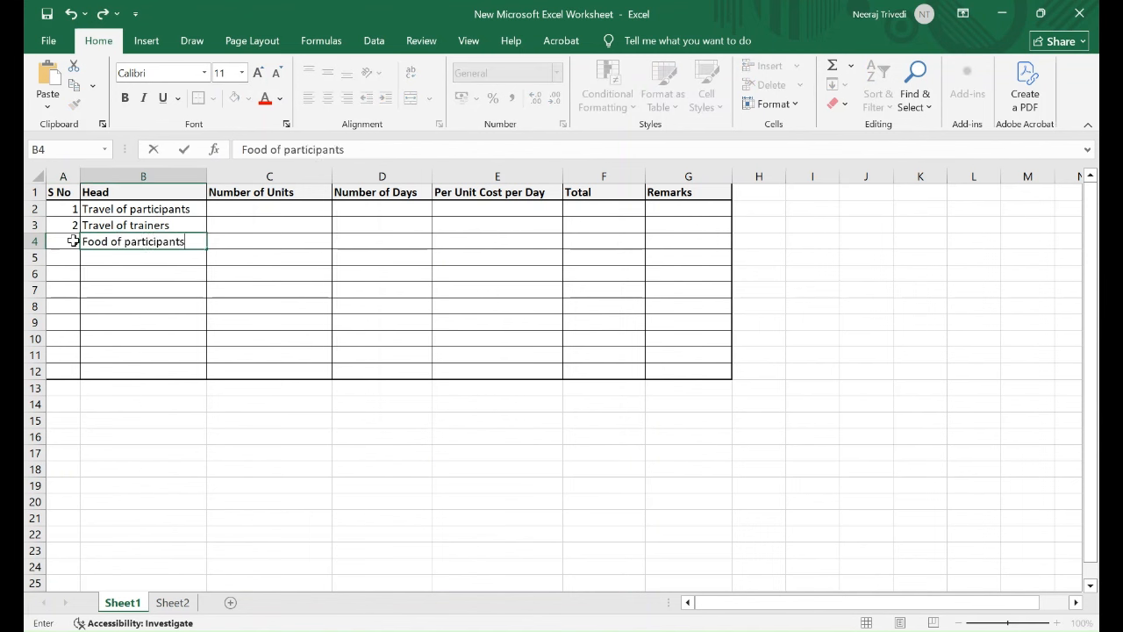
{"action": "type", "text": " and trainers"}
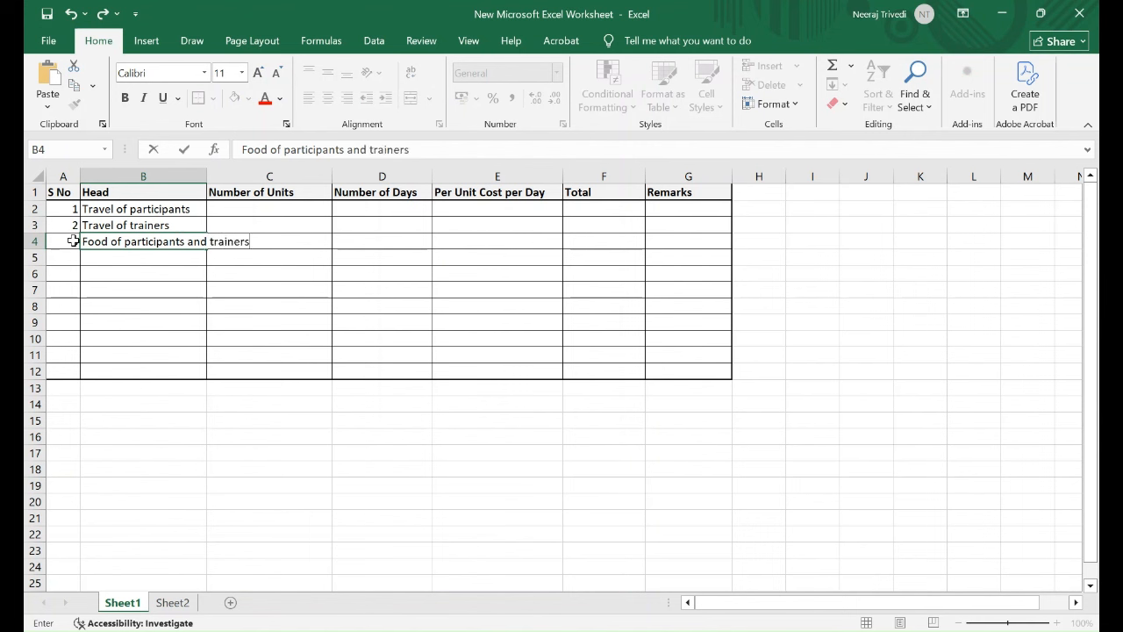
{"action": "left_click", "coordinate": [108, 271]}
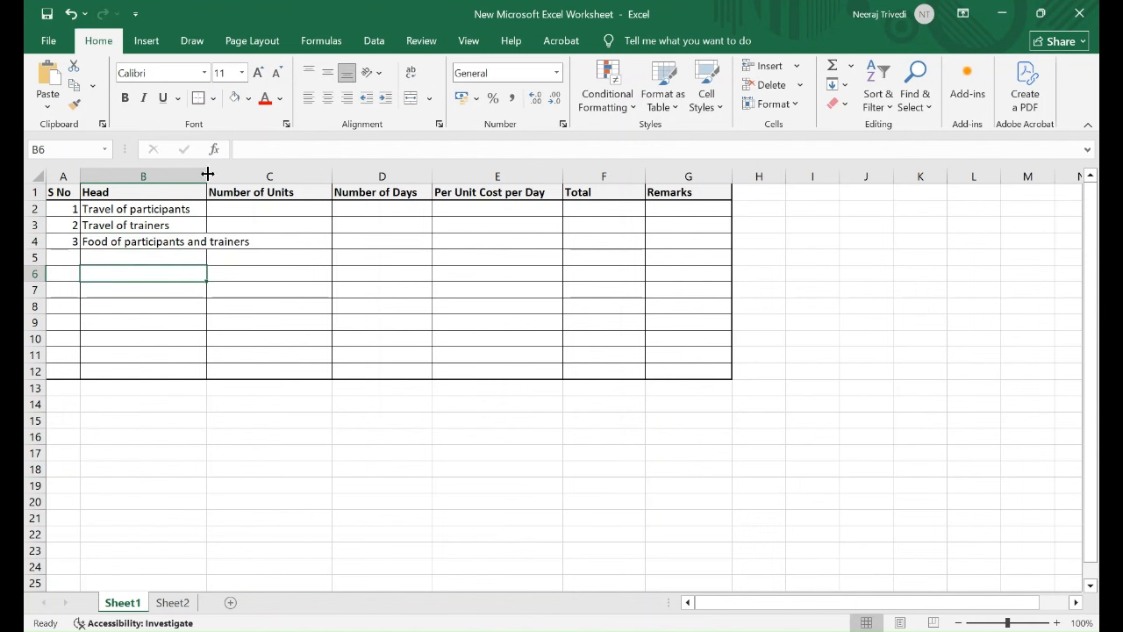
{"action": "left_click_drag", "start_coordinate": [208, 175], "coordinate": [256, 175]}
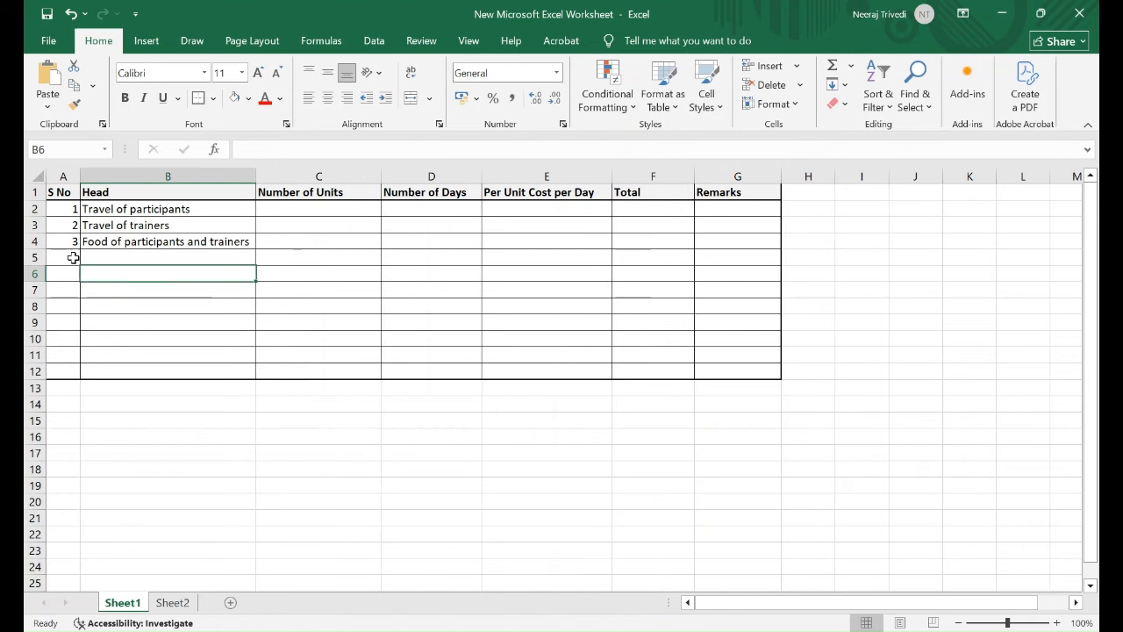
- Enter serial number 4 with the head "TLM and Stationery for participants" in row 5
{"action": "left_click", "coordinate": [73, 258]}
{"action": "type", "text": "4"}
{"action": "key", "text": "Tab"}
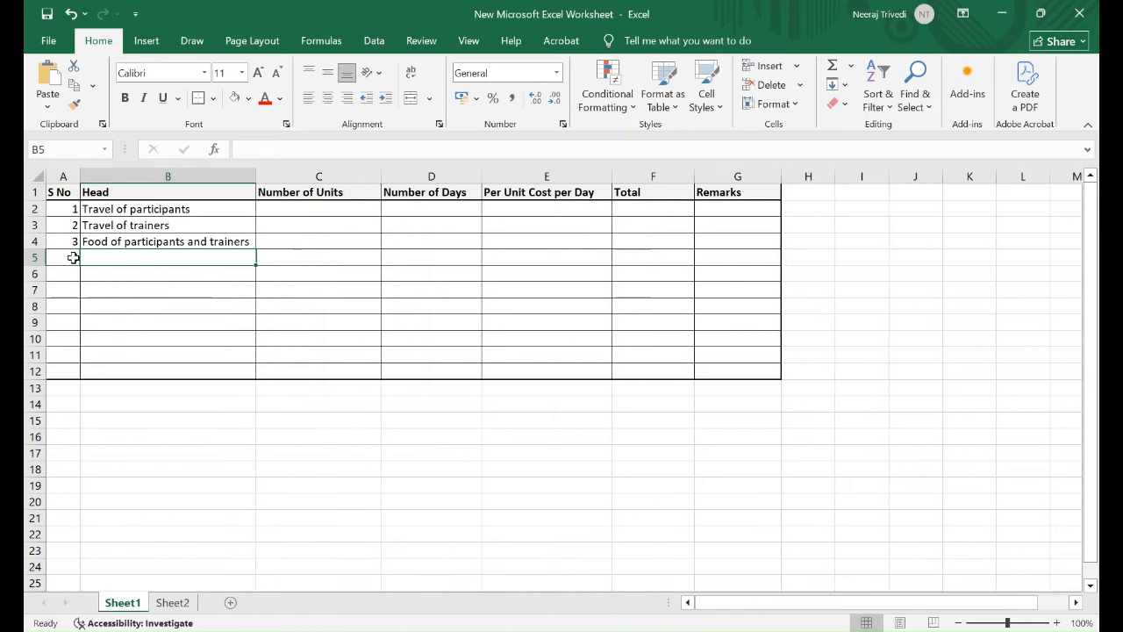
{"action": "type", "text": "TLM and S"}
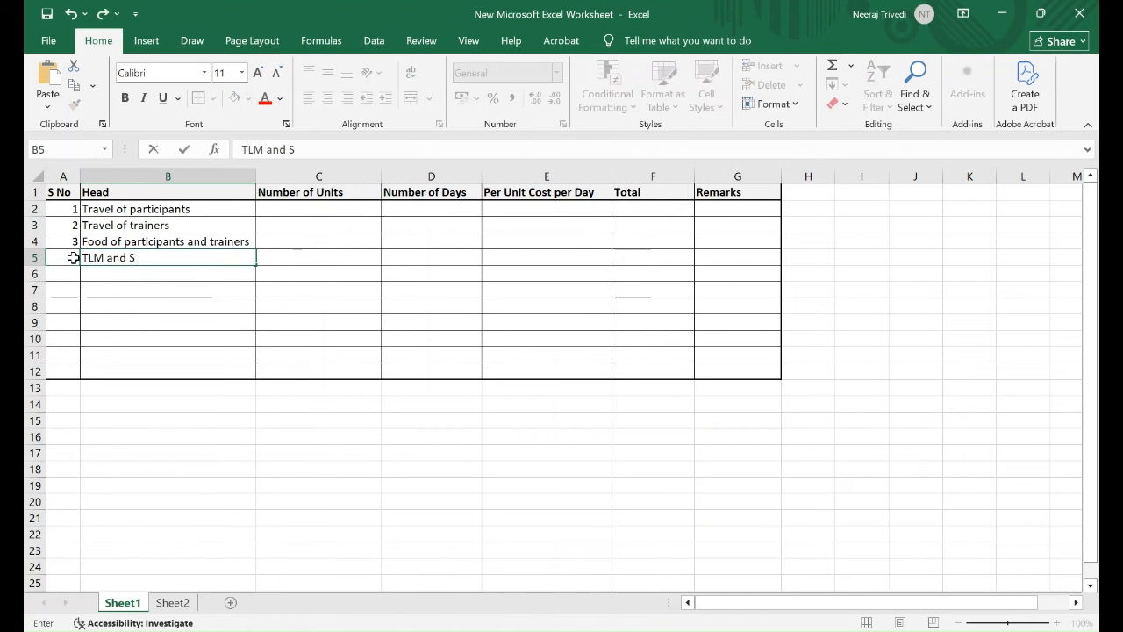
{"action": "type", "text": "taiion"}
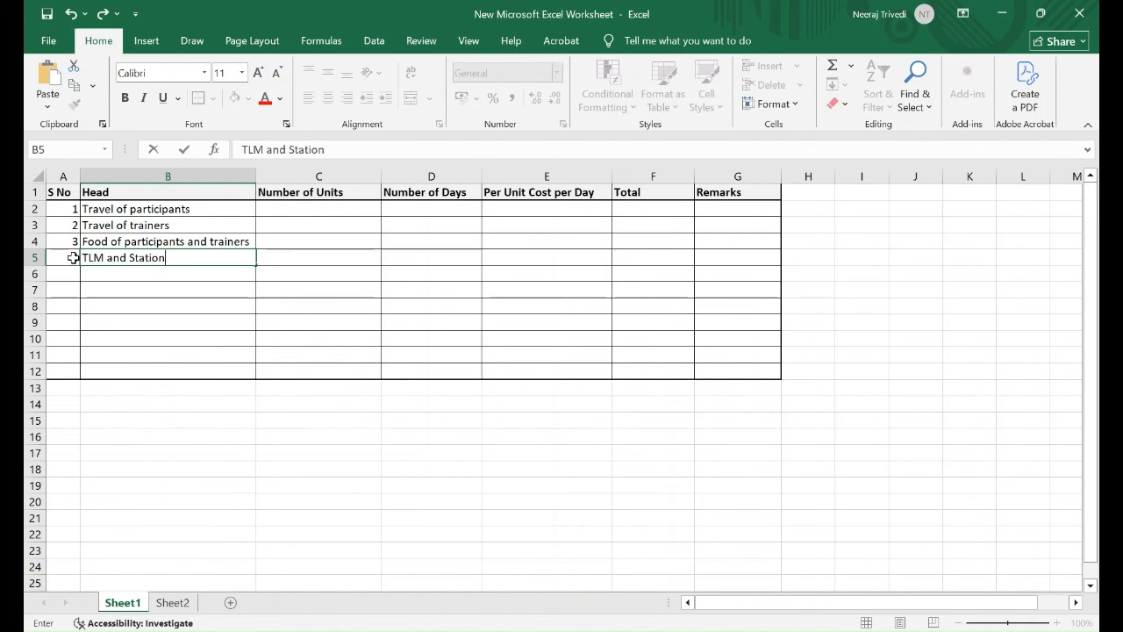
{"action": "type", "text": "ery for participants"}
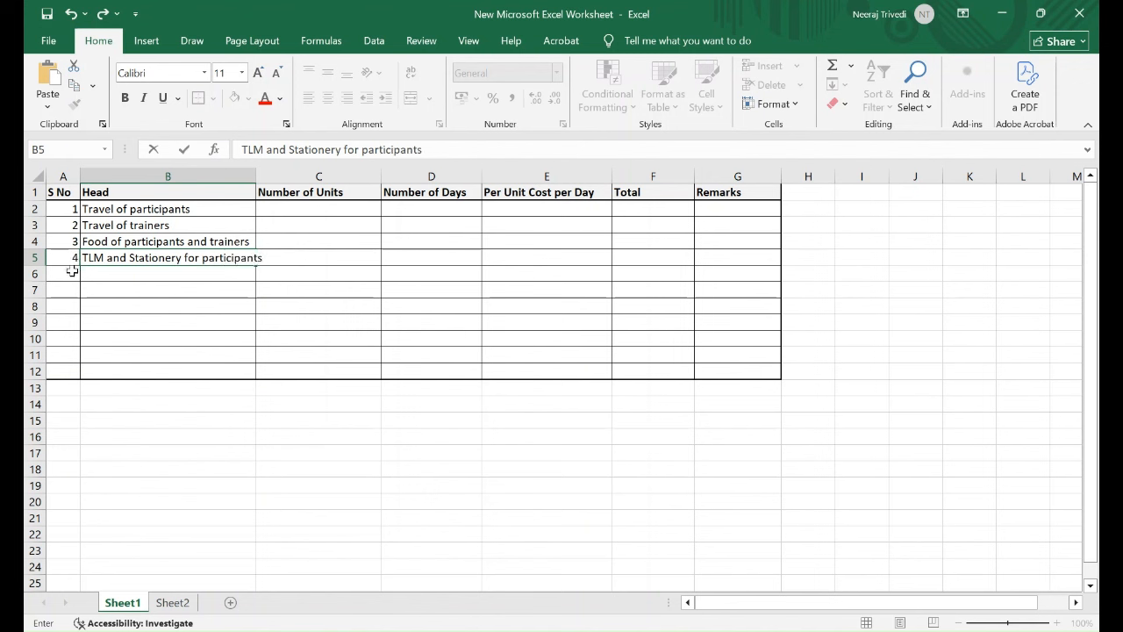
- Enter serial number 5 with the head "Other TLM" in row 6
{"action": "left_click", "coordinate": [74, 273]}
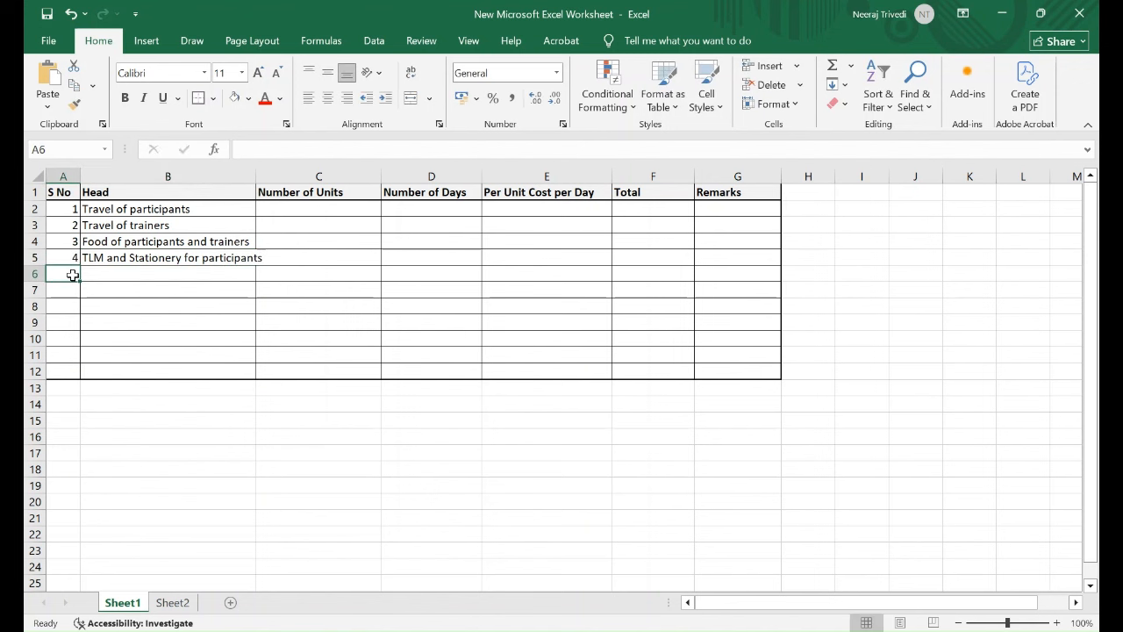
{"action": "type", "text": "5"}
{"action": "key", "text": "Tab"}
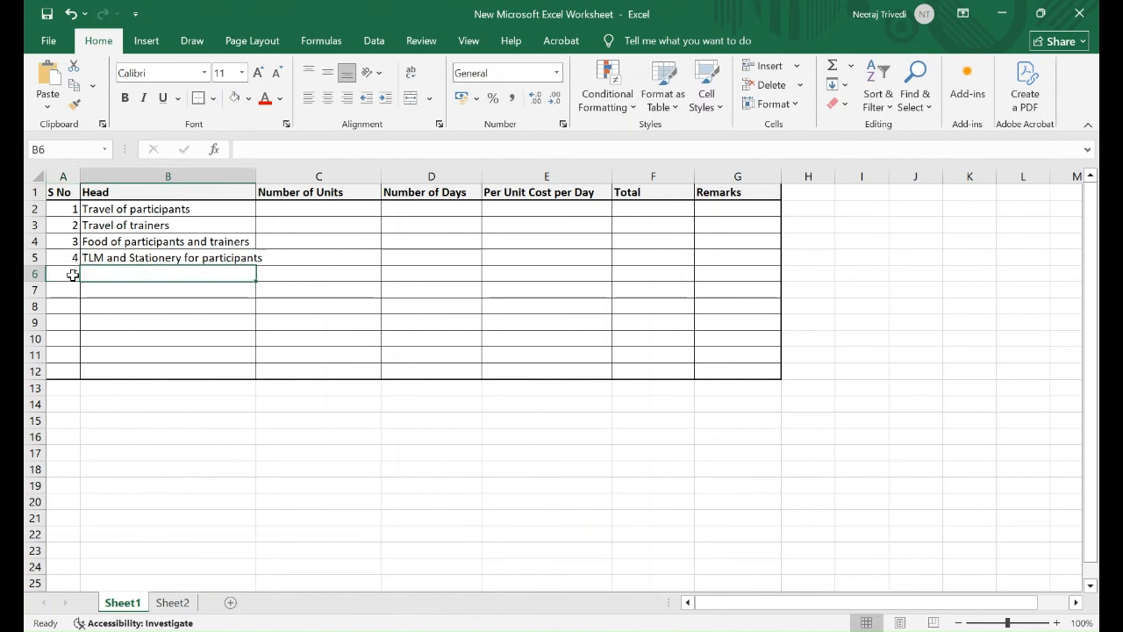
{"action": "type", "text": "Other "}
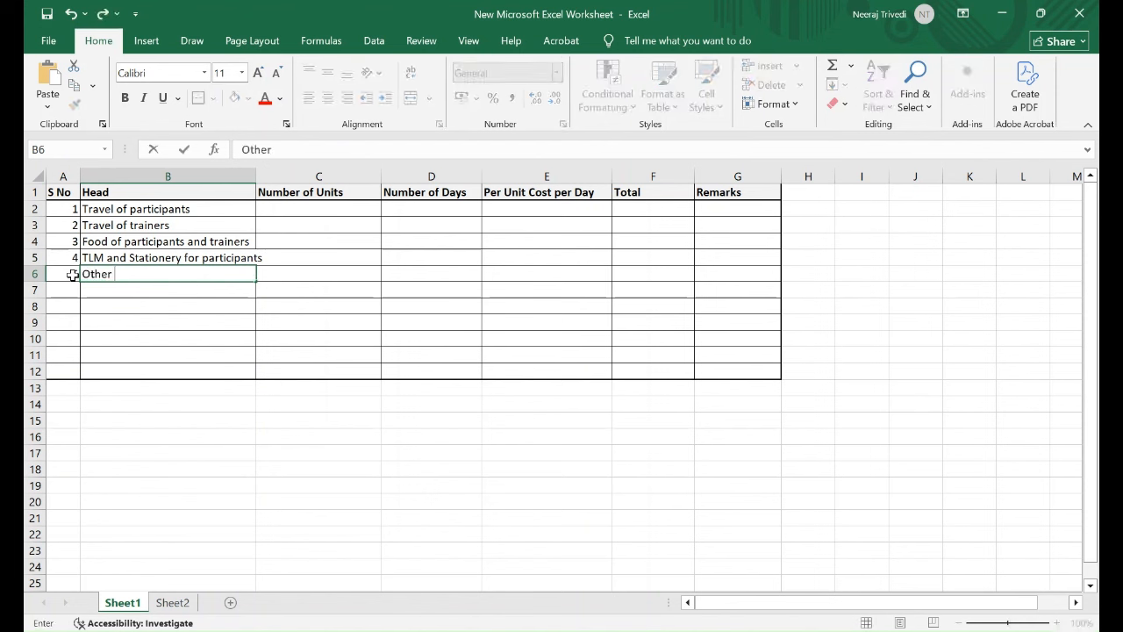
{"action": "type", "text": "Tlm"}
{"action": "key", "text": "BackSpace"}
{"action": "type", "text": "LM"}
- Enter serial number 6 with the head "Venue Costs" in row 7
{"action": "left_click", "coordinate": [71, 290]}
{"action": "type", "text": "6'"}
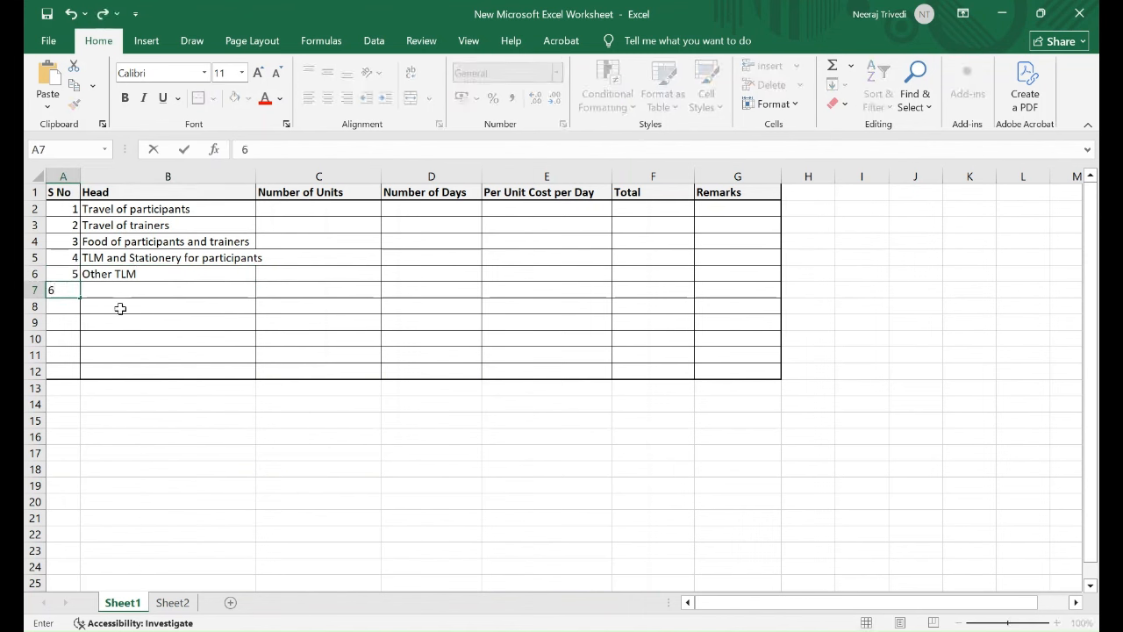
{"action": "key", "text": "Tab"}
{"action": "type", "text": "Venue"}
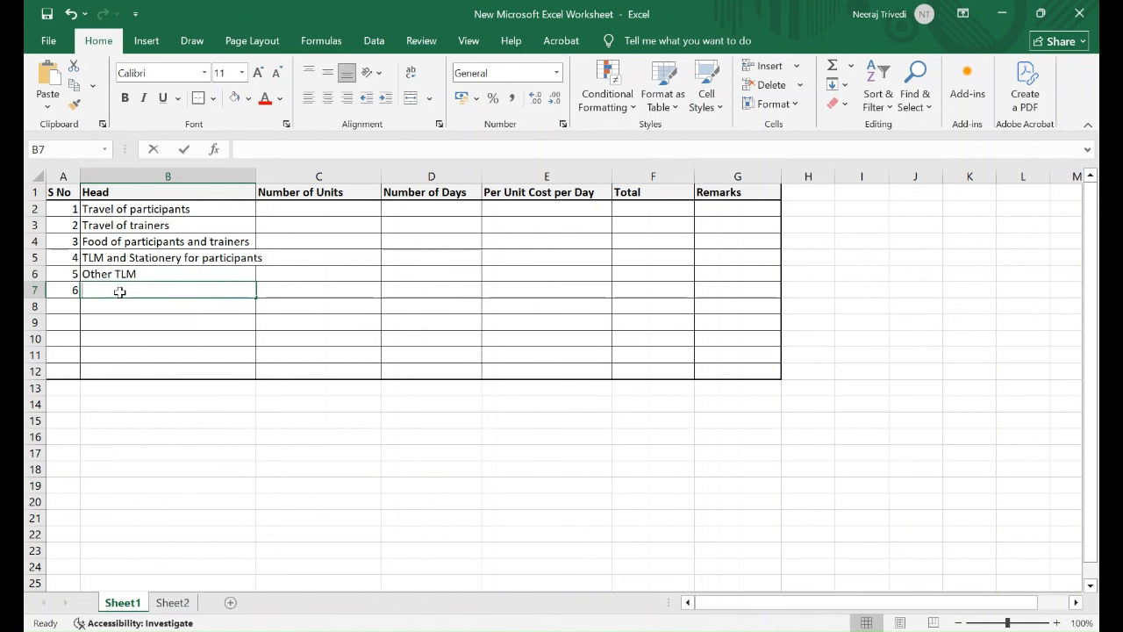
{"action": "type", "text": " Co"}
{"action": "key", "text": "BackSpace"}
{"action": "type", "text": "Co"}
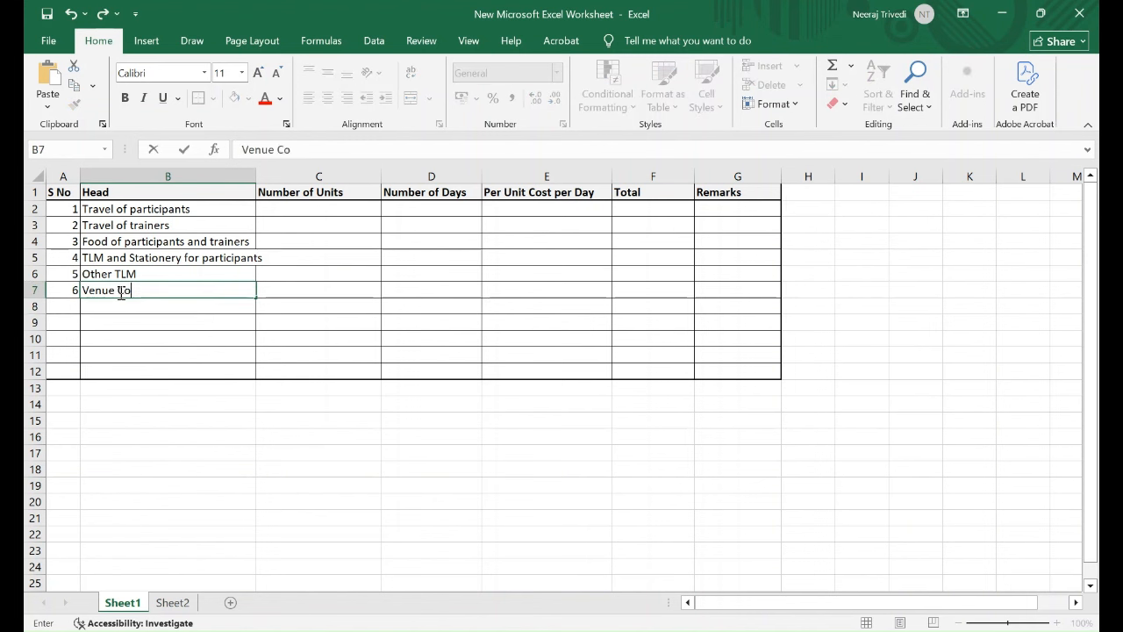
{"action": "type", "text": "sts"}
- Enter serial number 7 with the head "Other Arrangements" in row 8
{"action": "left_click", "coordinate": [74, 306]}
{"action": "type", "text": "7"}
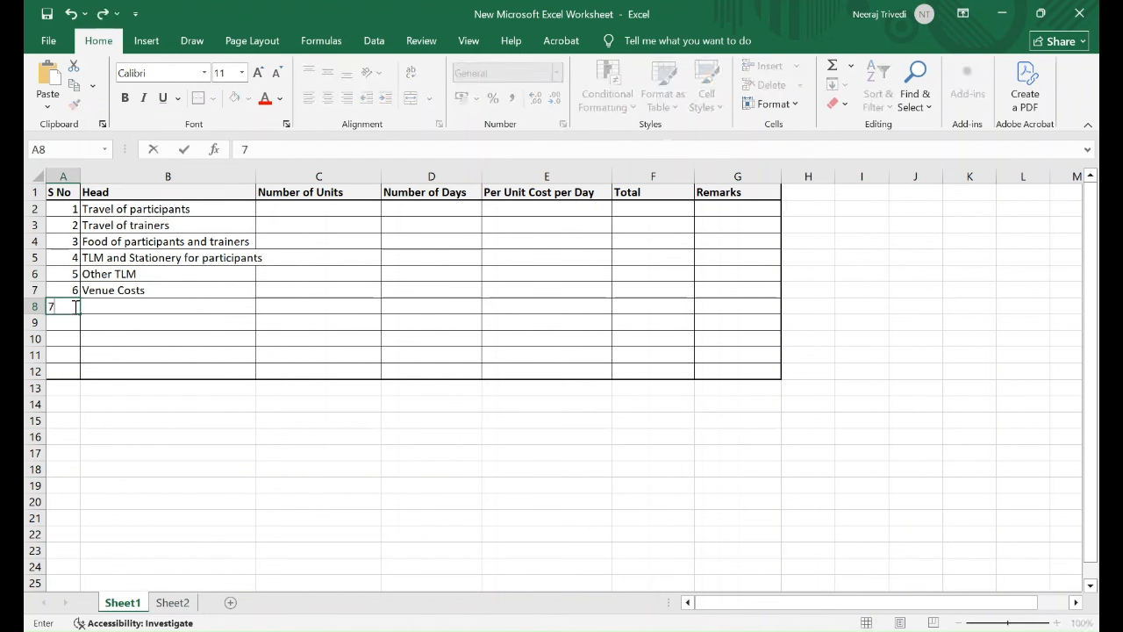
{"action": "key", "text": "Tab"}
{"action": "type", "text": "Other Arrangements"}
{"action": "left_click", "coordinate": [63, 337]}
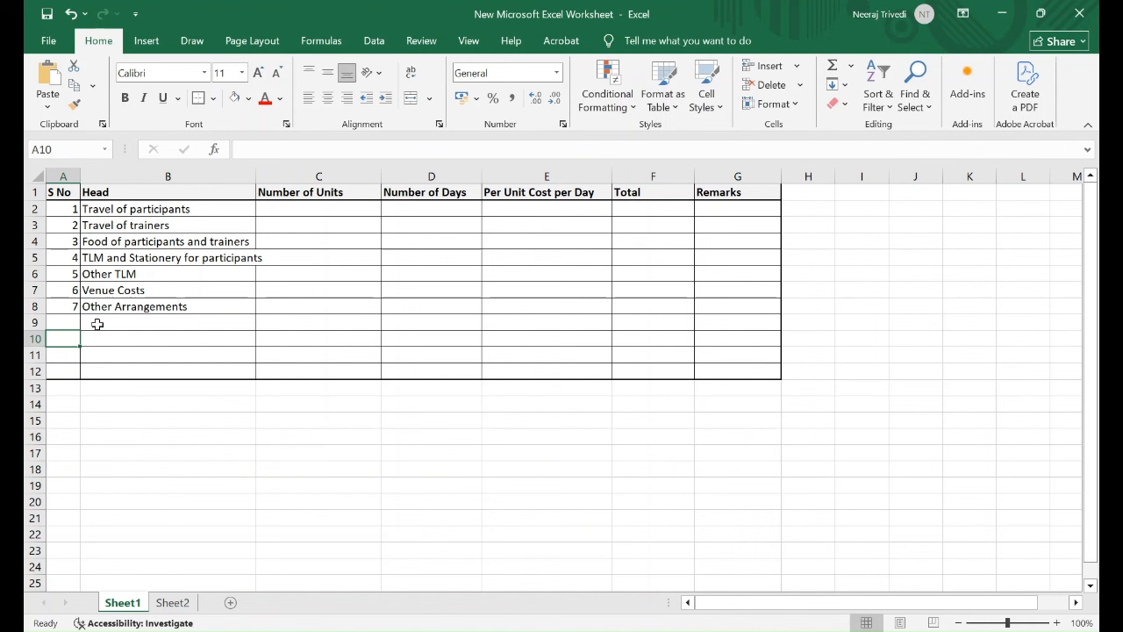
- Enter the label "Total" in cell B9 below the last budget head
{"action": "left_click", "coordinate": [97, 324]}
{"action": "type", "text": "To"}
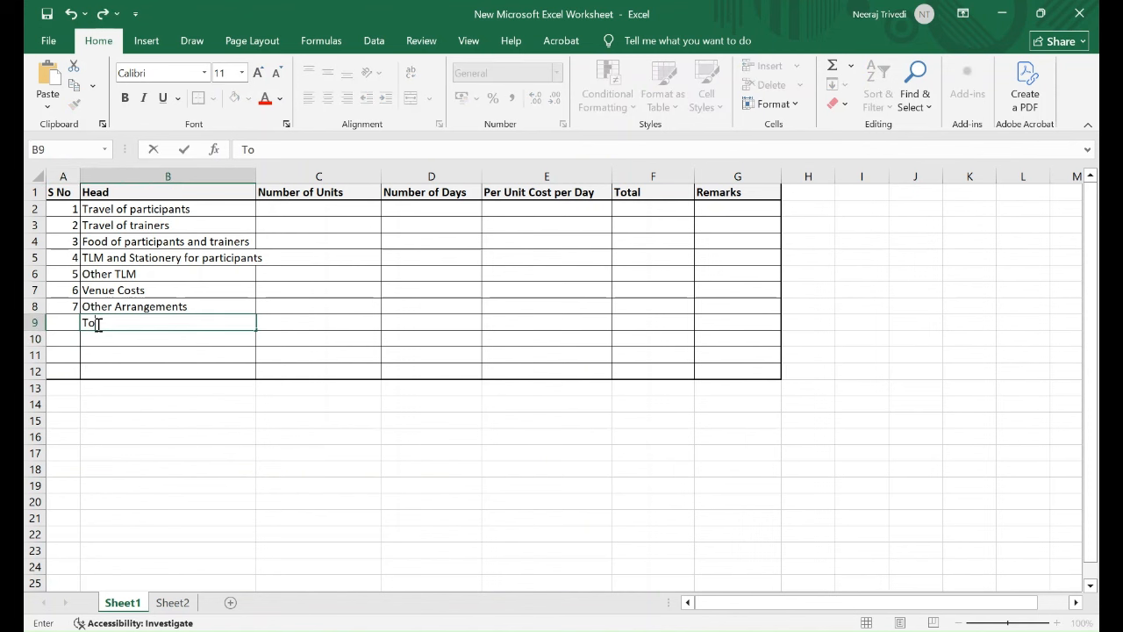
{"action": "type", "text": "tal"}
{"action": "left_click", "coordinate": [46, 349]}
- Delete two of the empty bordered rows below the Total row, starting at row 10
{"action": "left_click", "coordinate": [28, 339]}
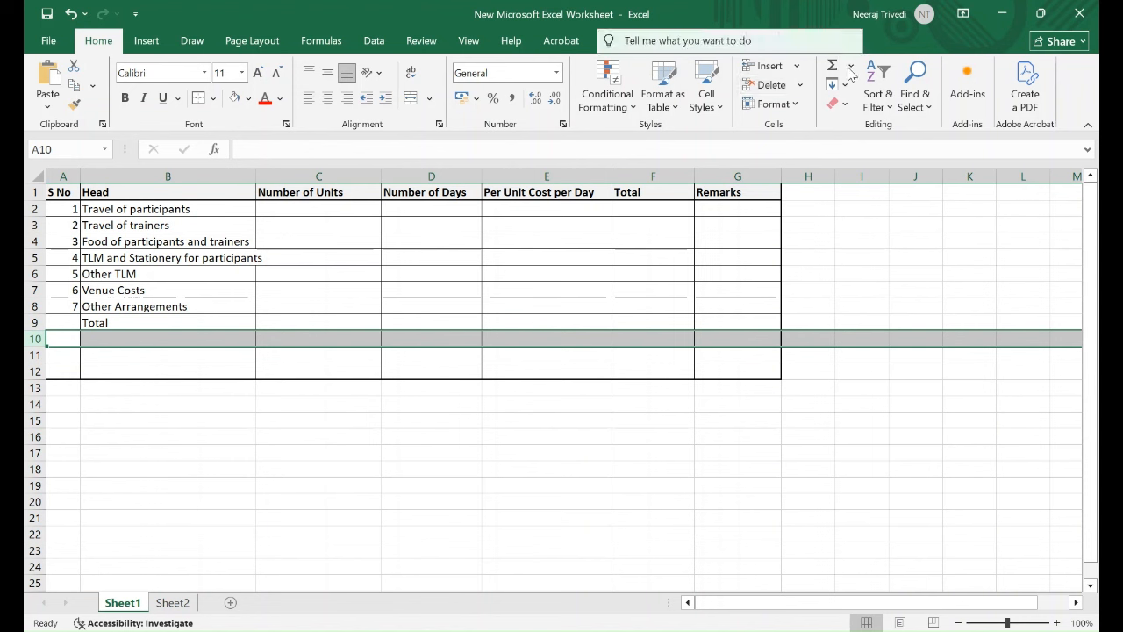
{"action": "left_click", "coordinate": [759, 86]}
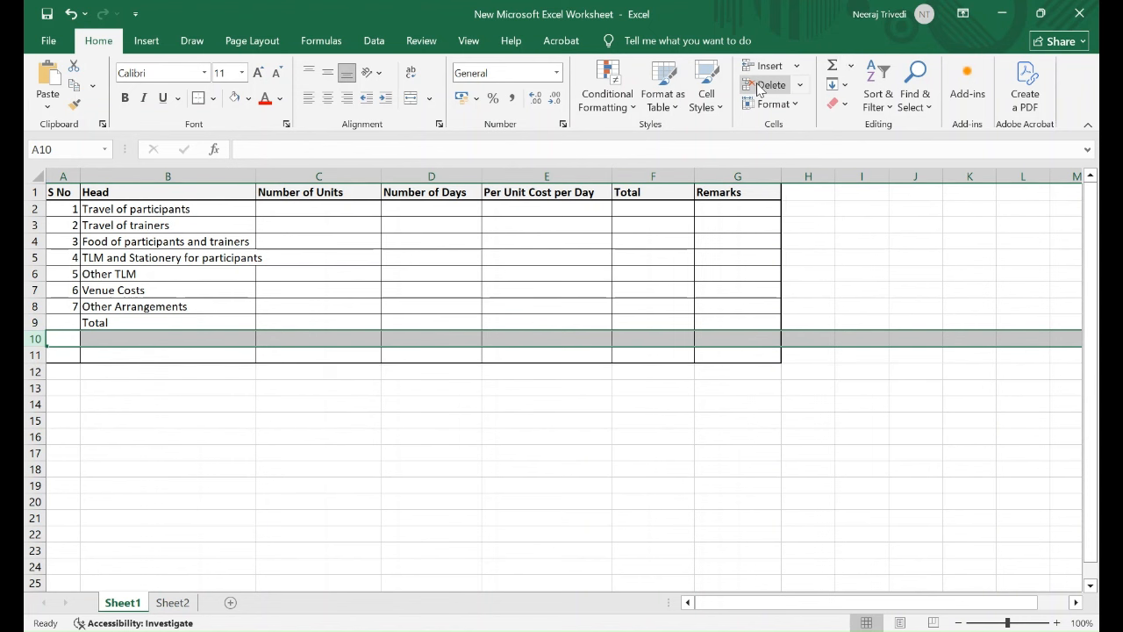
{"action": "left_click", "coordinate": [760, 86]}
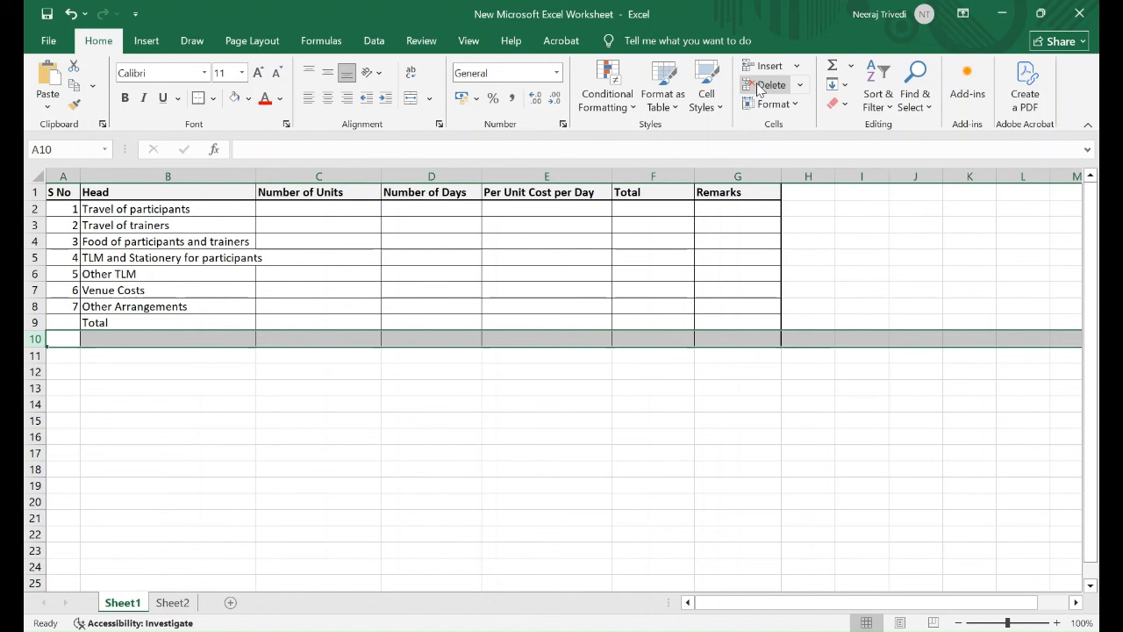
{"action": "left_click", "coordinate": [490, 409]}
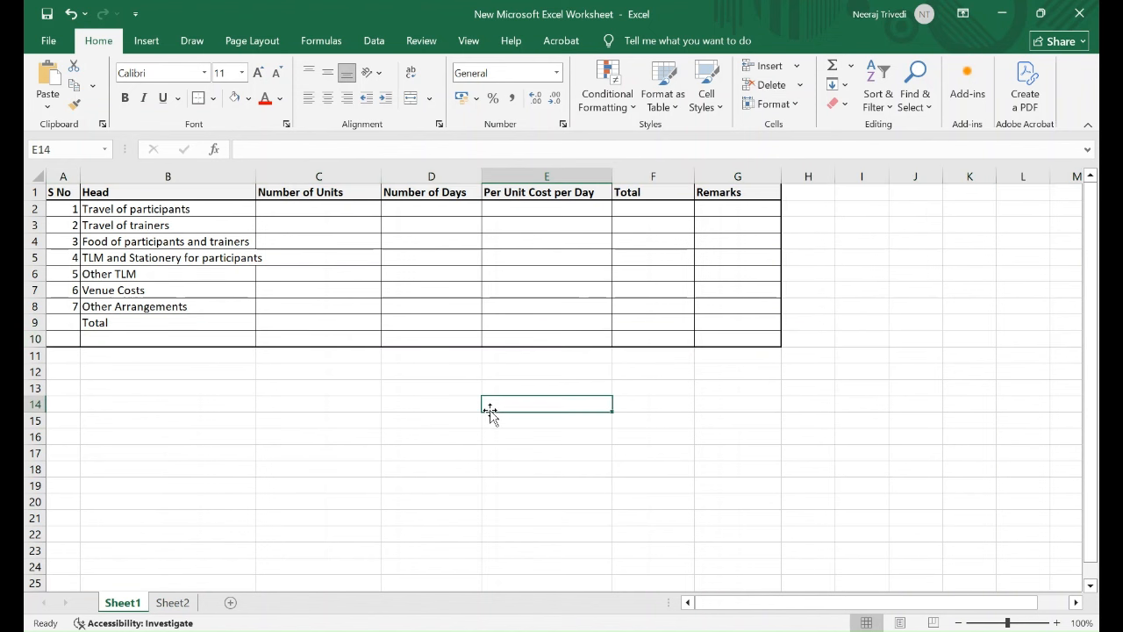
- Make the "Total" label in B9 bold and give the total row A9:G9 a thick outside border
{"action": "left_click", "coordinate": [97, 323]}
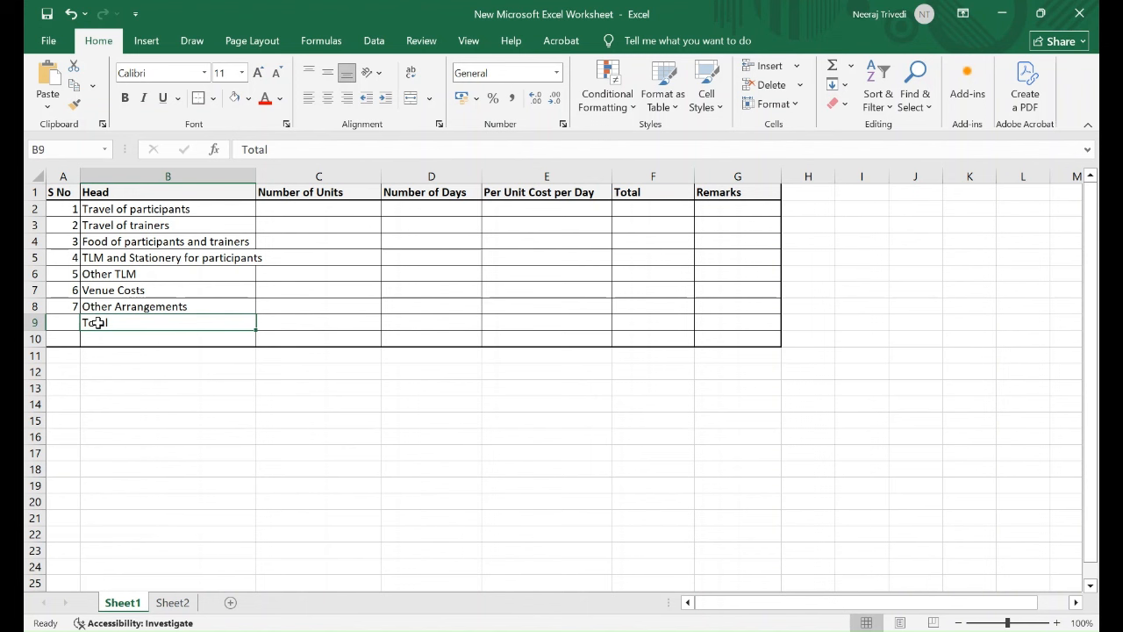
{"action": "left_click", "coordinate": [125, 98]}
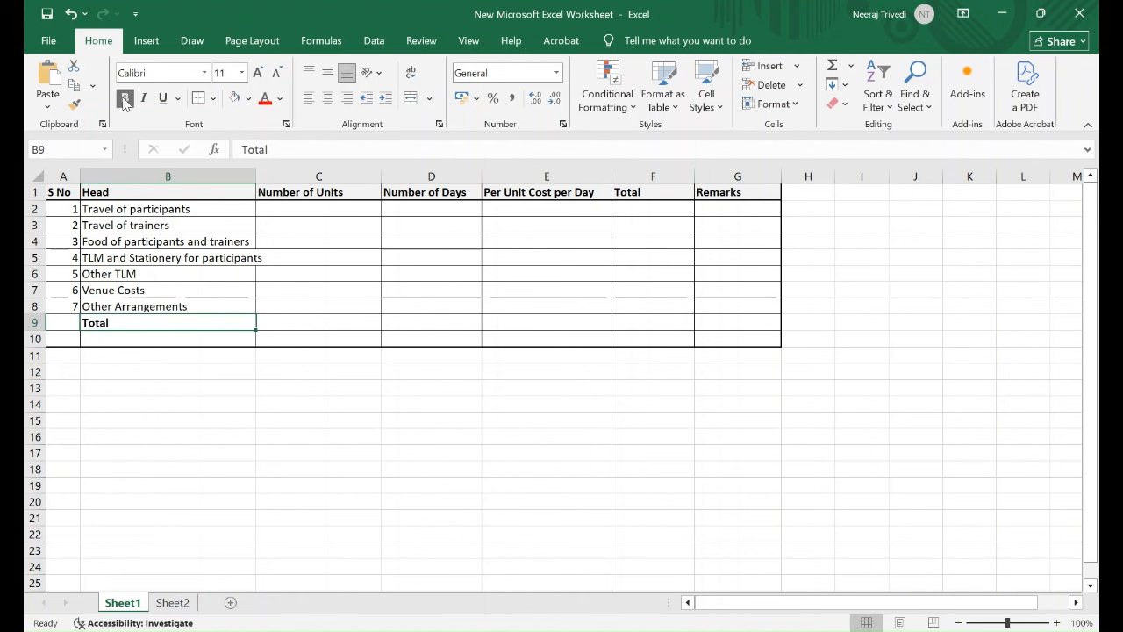
{"action": "left_click", "coordinate": [63, 322]}
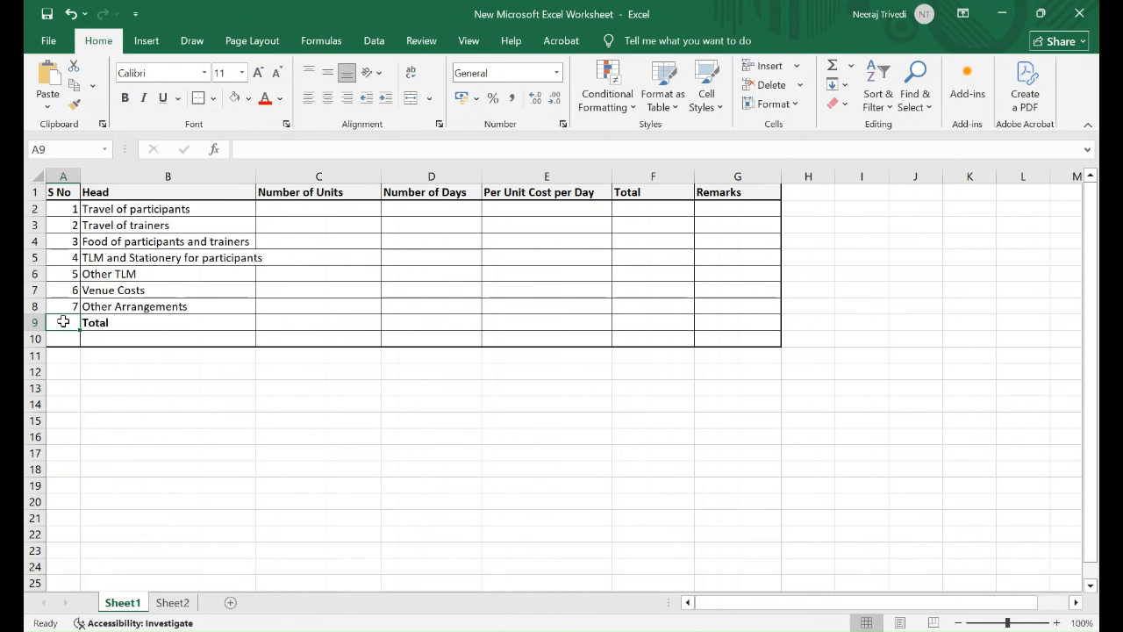
{"action": "key", "text": "shift+Right"}
{"action": "key", "text": "shift+Right"}
{"action": "key", "text": "shift+Right"}
{"action": "key", "text": "shift+Right"}
{"action": "key", "text": "shift+Right"}
{"action": "key", "text": "shift+Right"}
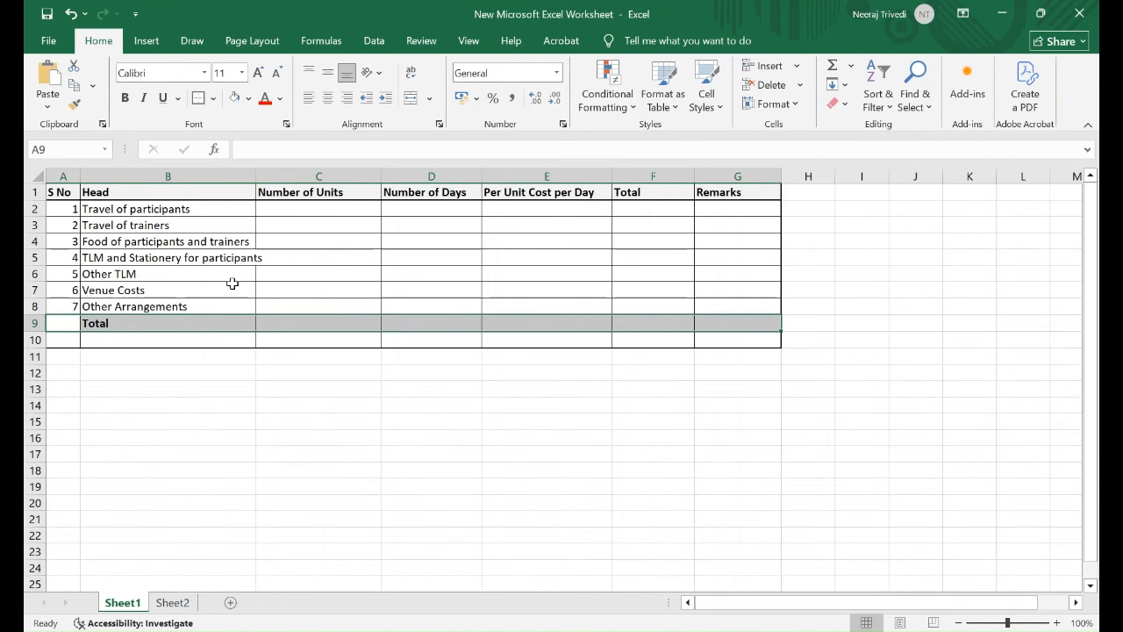
- Delete the remaining empty row 10 directly below the total row
{"action": "left_click", "coordinate": [32, 339]}
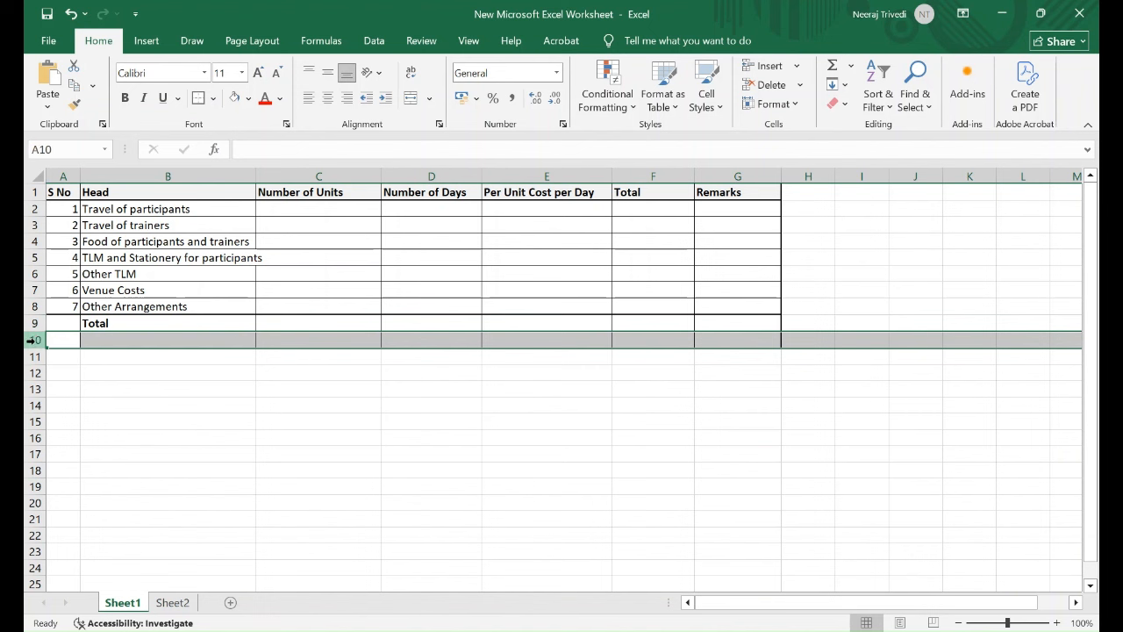
{"action": "key", "text": "ctrl+minus"}
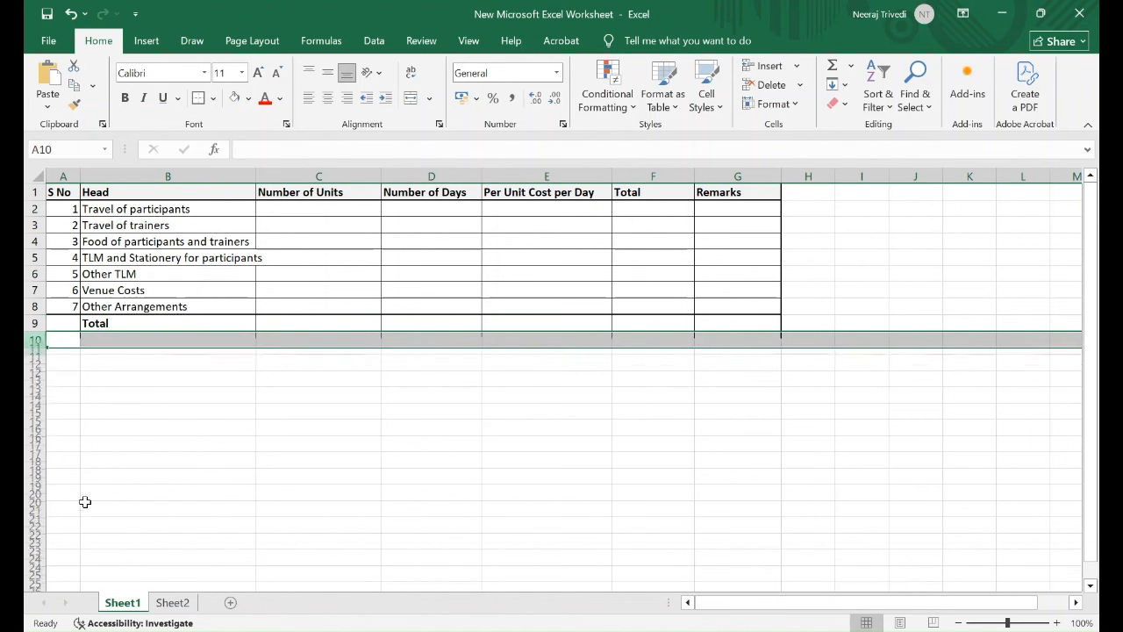
{"action": "left_click", "coordinate": [249, 451]}
- For Travel of participants in row 2, enter 40 units, 2 days and a per unit cost per day of 200
{"action": "left_click", "coordinate": [311, 208]}
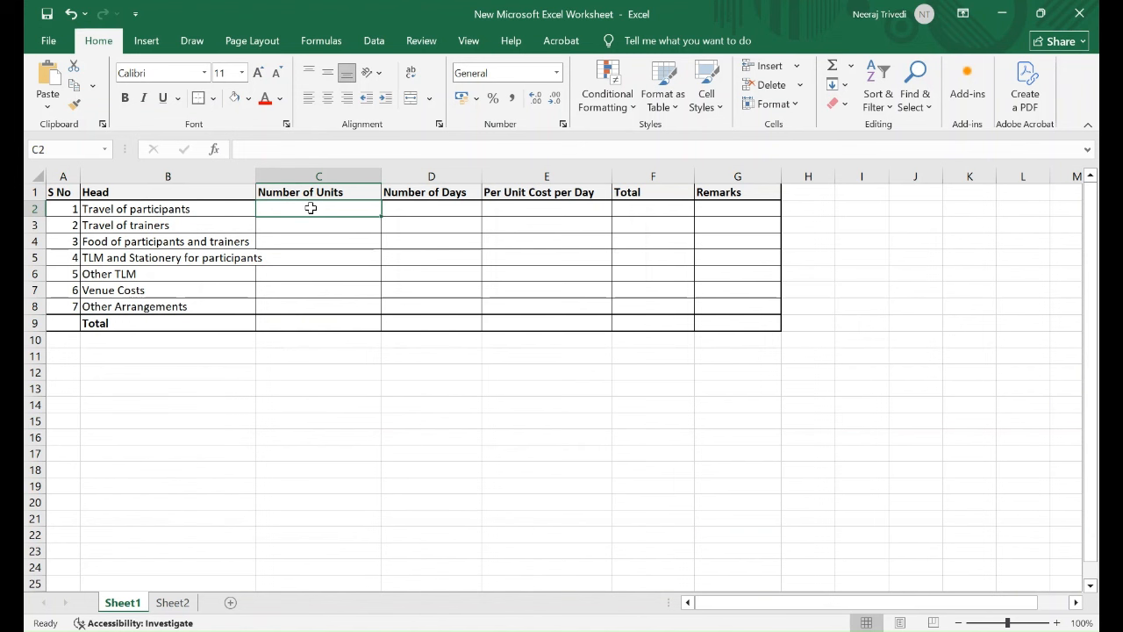
{"action": "type", "text": "40"}
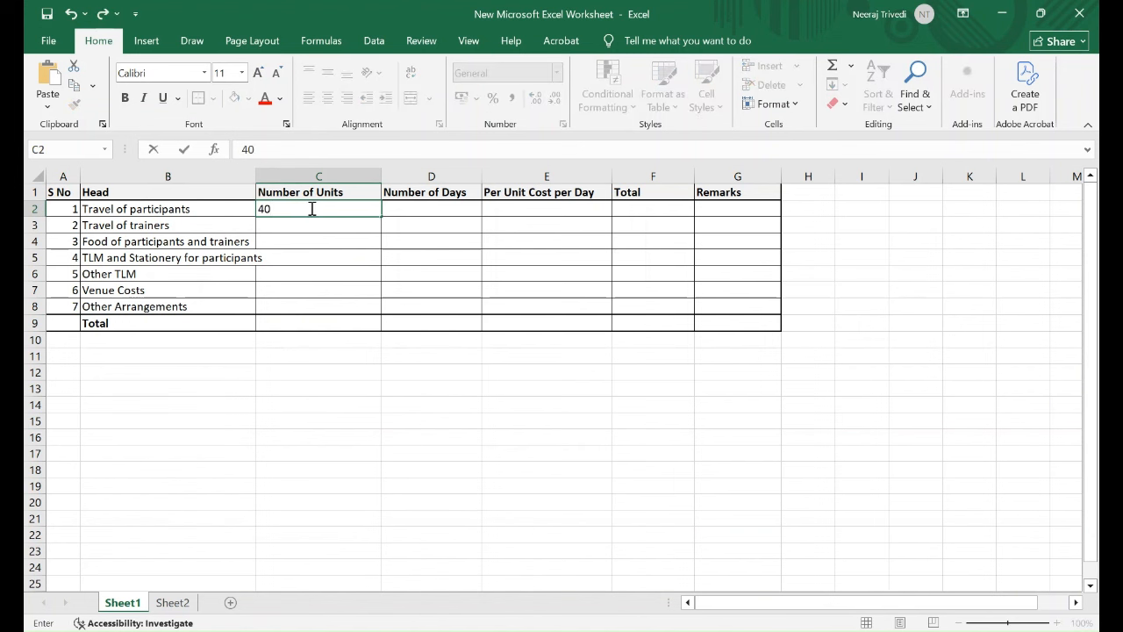
{"action": "left_click", "coordinate": [408, 209]}
{"action": "type", "text": "2"}
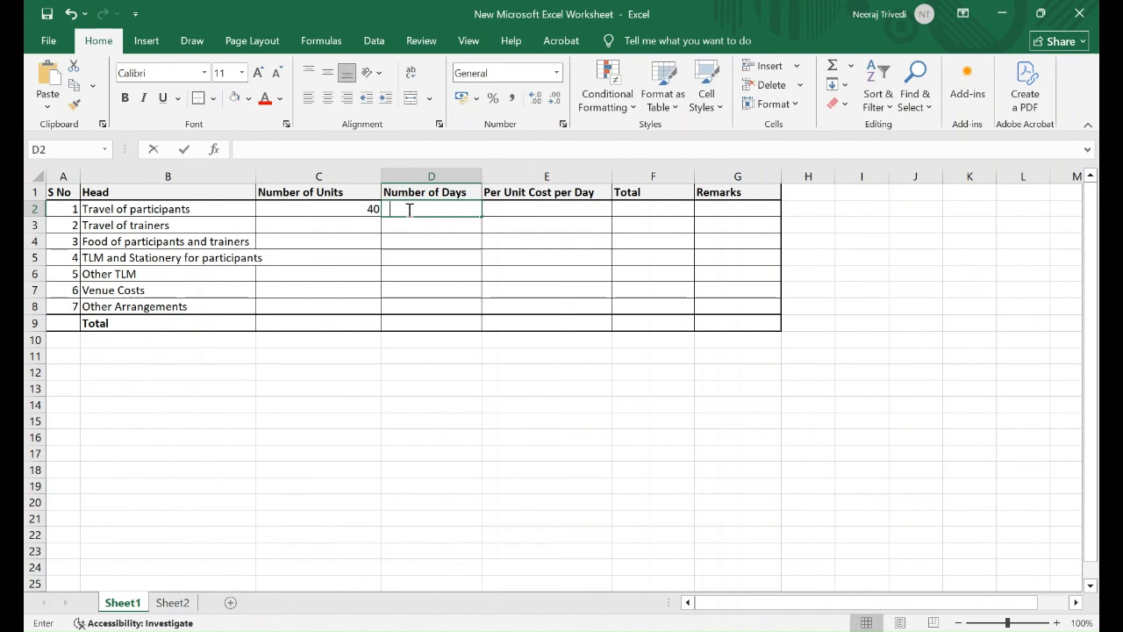
{"action": "left_click", "coordinate": [495, 208]}
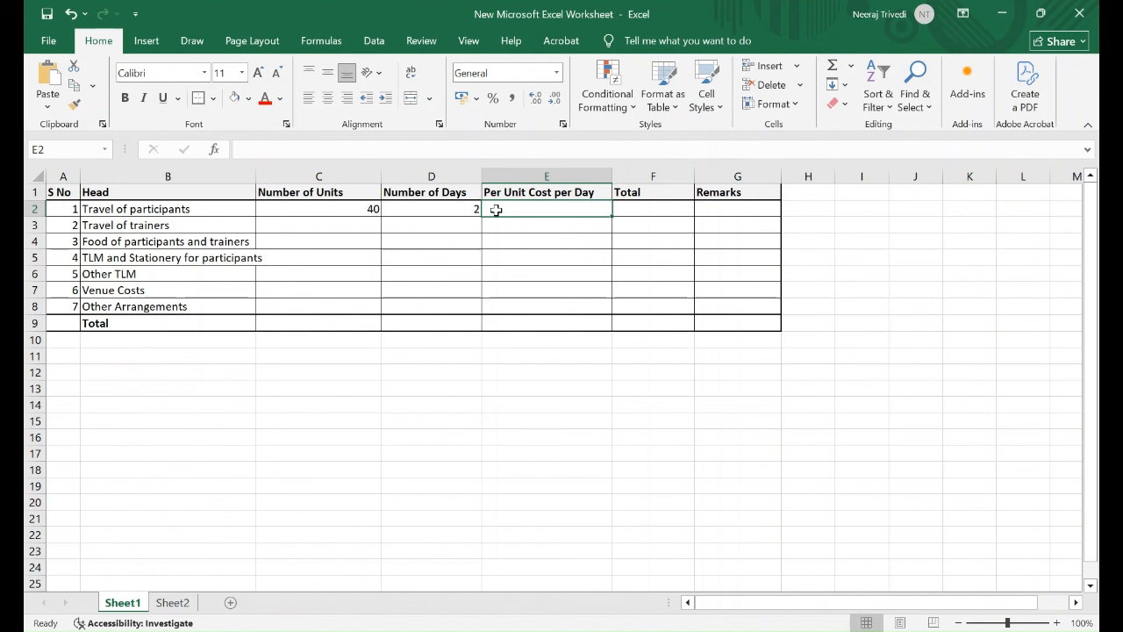
{"action": "type", "text": "200"}
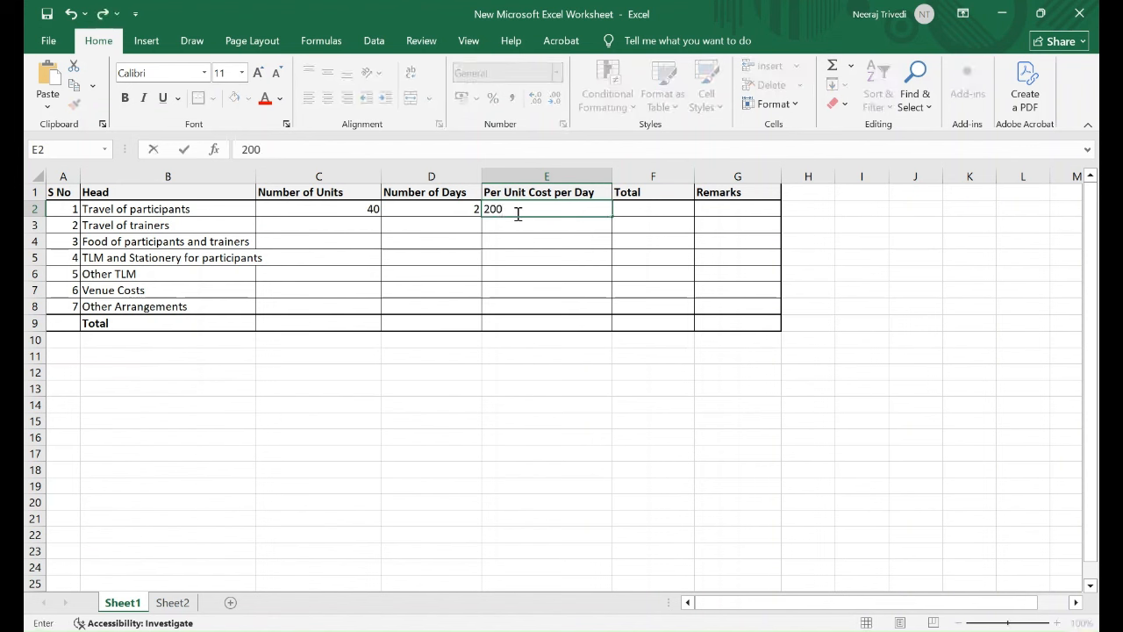
{"action": "left_click", "coordinate": [525, 228]}
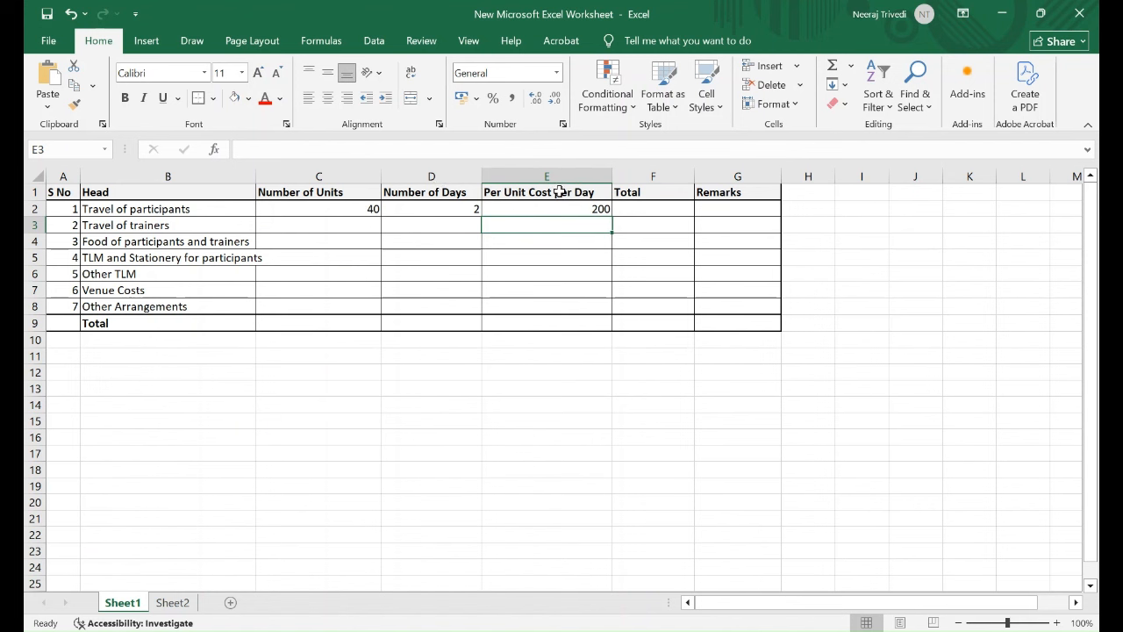
- Extend the column heading in F1 to read "Total (in Rs)"
{"action": "left_click", "coordinate": [645, 191]}
{"action": "double_click", "coordinate": [645, 191]}
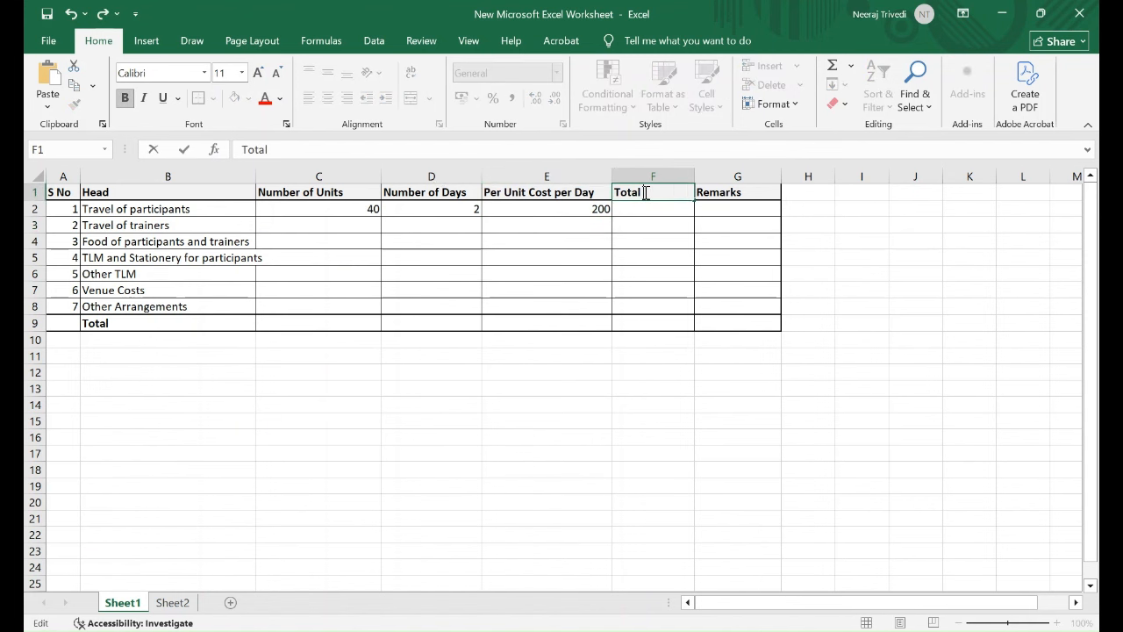
{"action": "type", "text": "(in Rs"}
{"action": "left_click", "coordinate": [609, 255]}
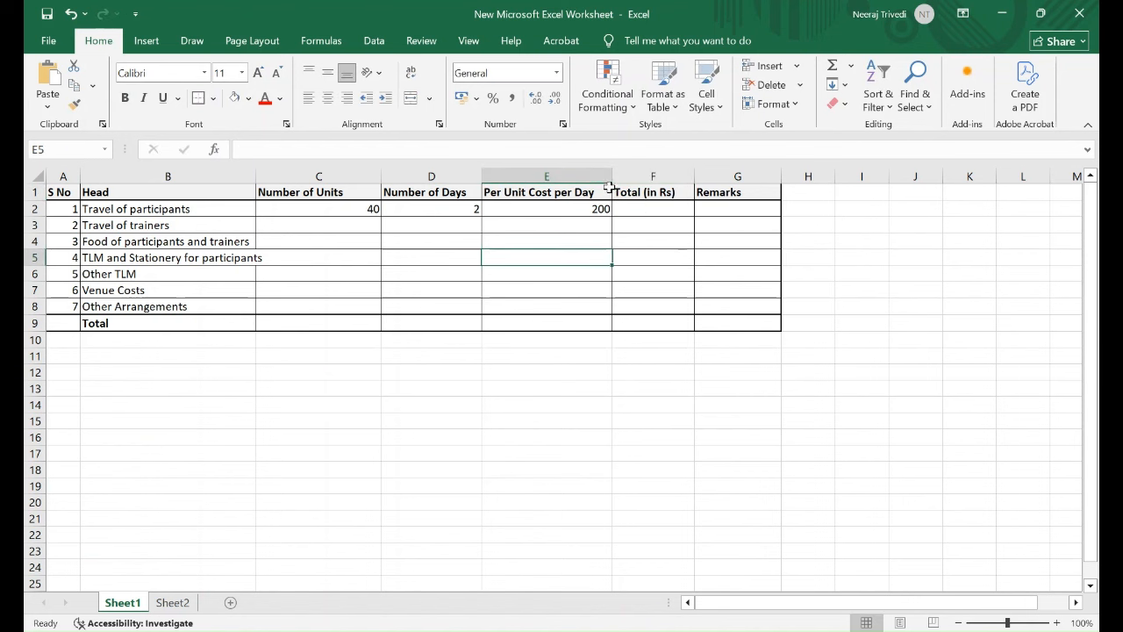
- Widen column E and extend its heading in E1 to "Per Unit Cost per Day (in Rs)"
{"action": "left_click_drag", "start_coordinate": [612, 177], "coordinate": [635, 170]}
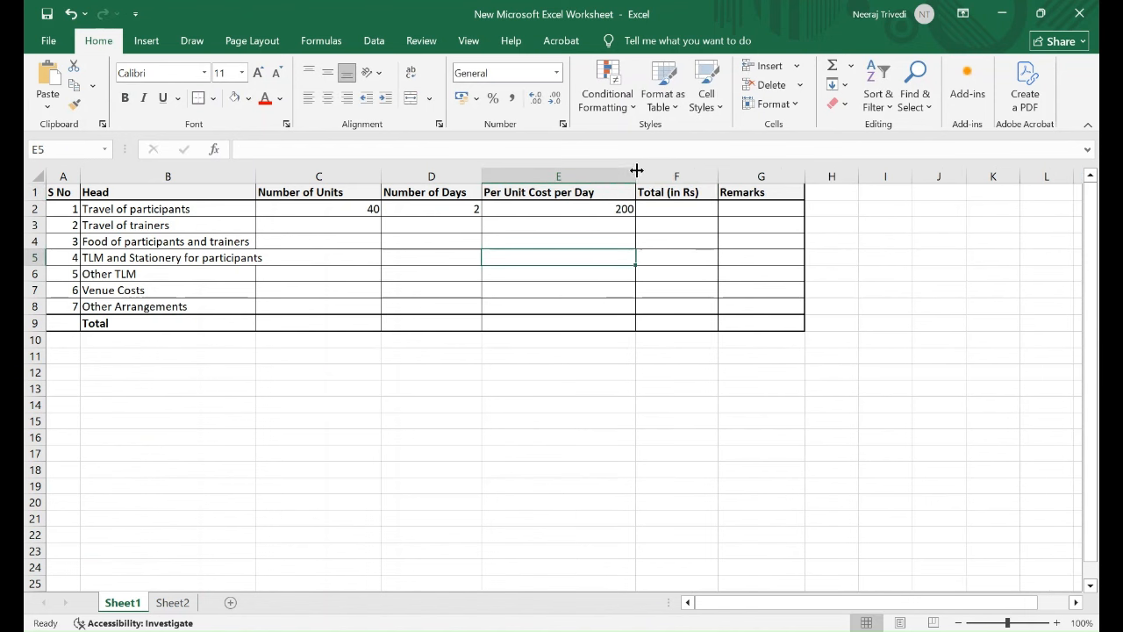
{"action": "double_click", "coordinate": [606, 191]}
{"action": "type", "text": "("}
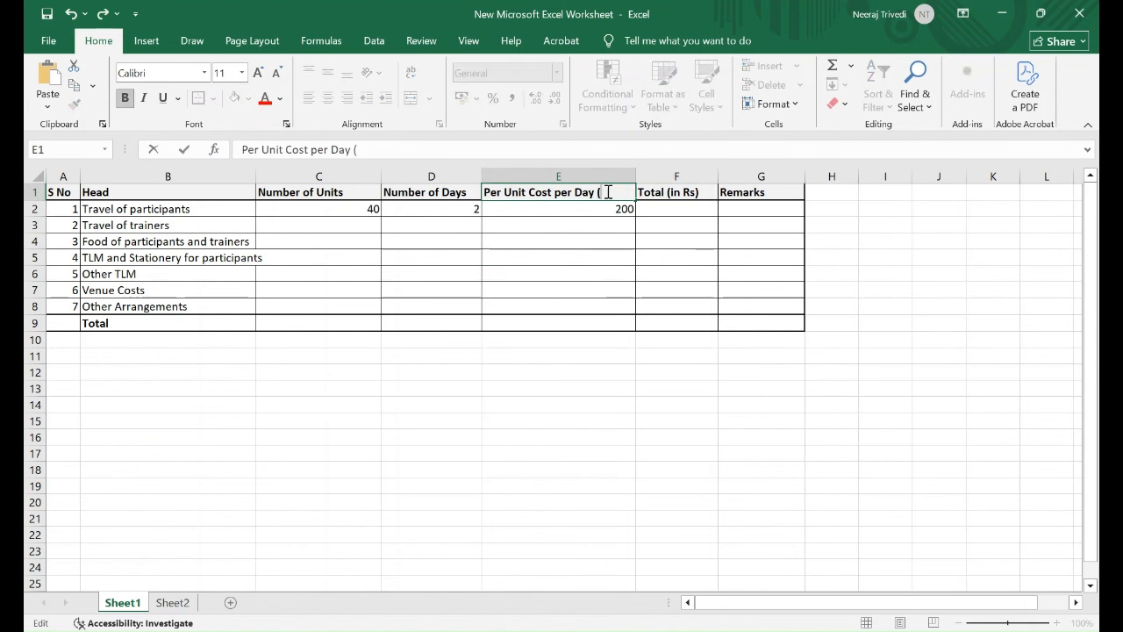
{"action": "type", "text": "in Rs"}
- Enter the remark "100 Rs per participant for travel to venue and 100 Rs for return" in G2
{"action": "left_click", "coordinate": [760, 214]}
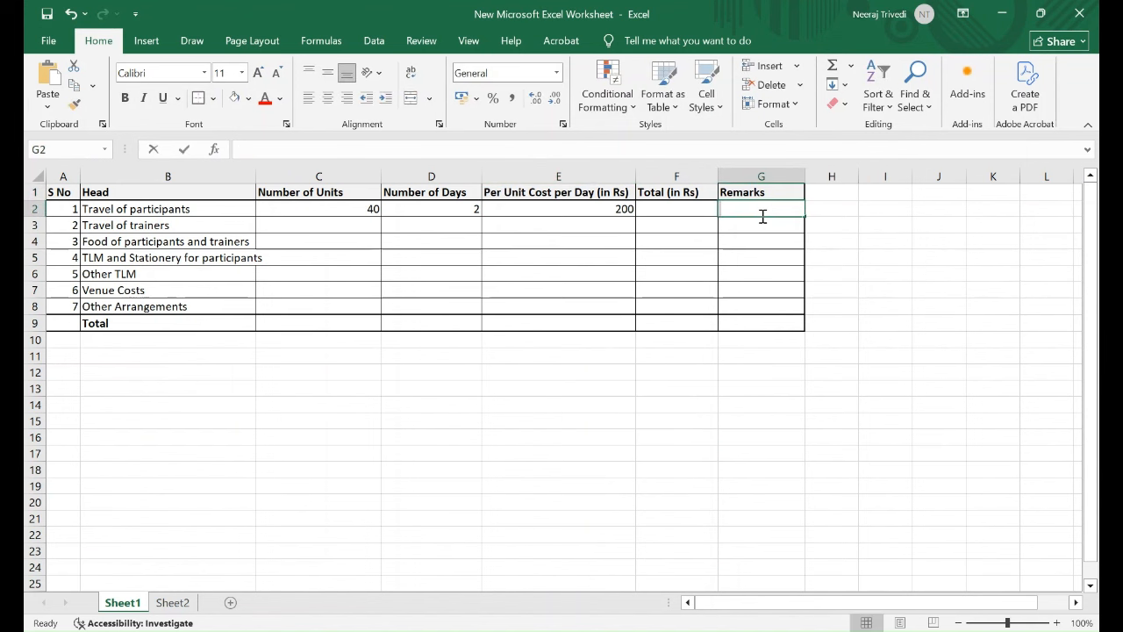
{"action": "type", "text": "100 Rs"}
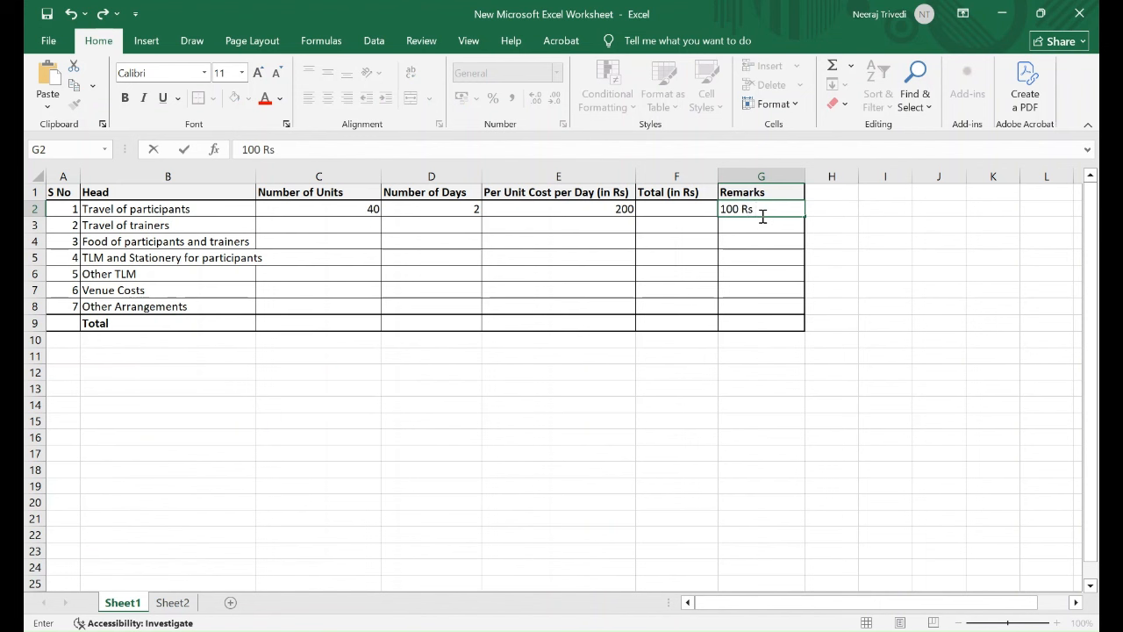
{"action": "type", "text": " per participants"}
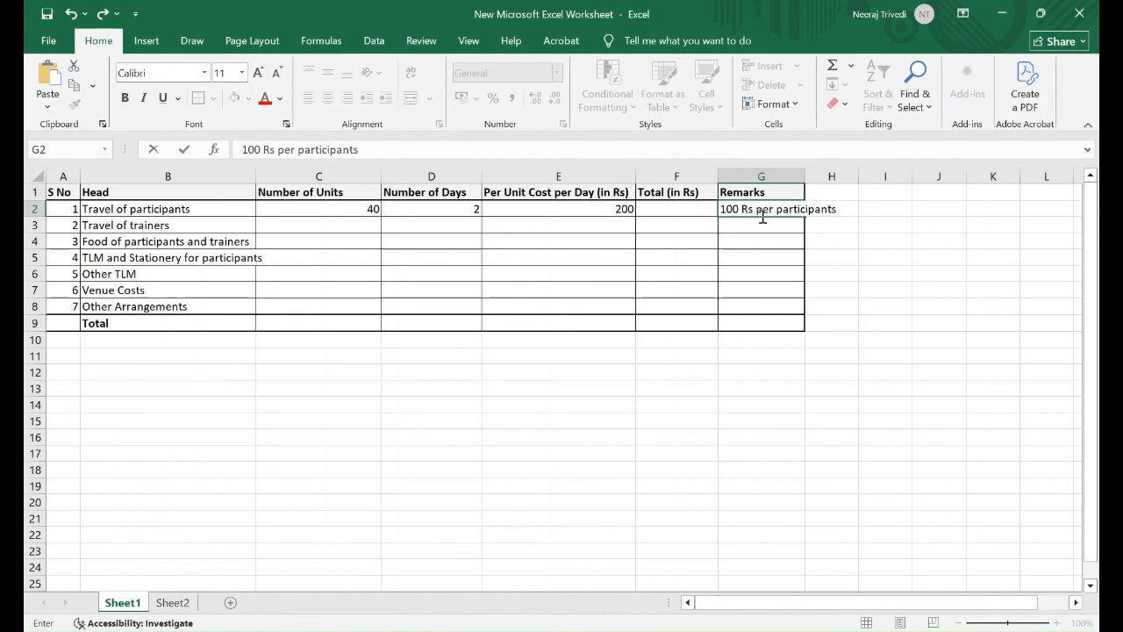
{"action": "type", "text": " for travel to venue"}
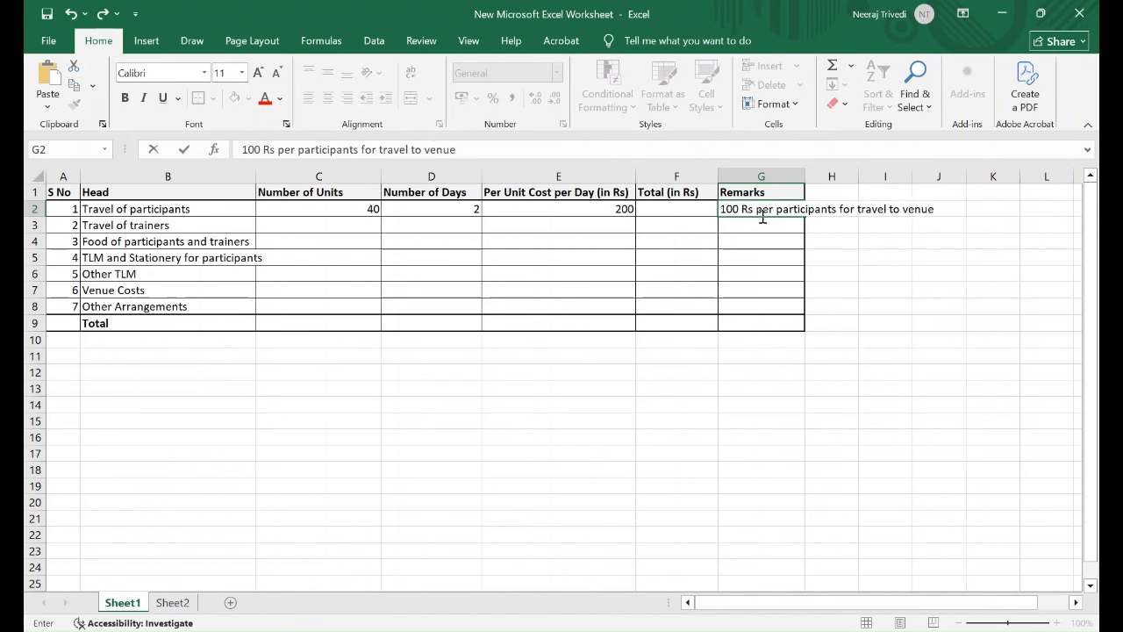
{"action": "type", "text": " and 100 Rs e"}
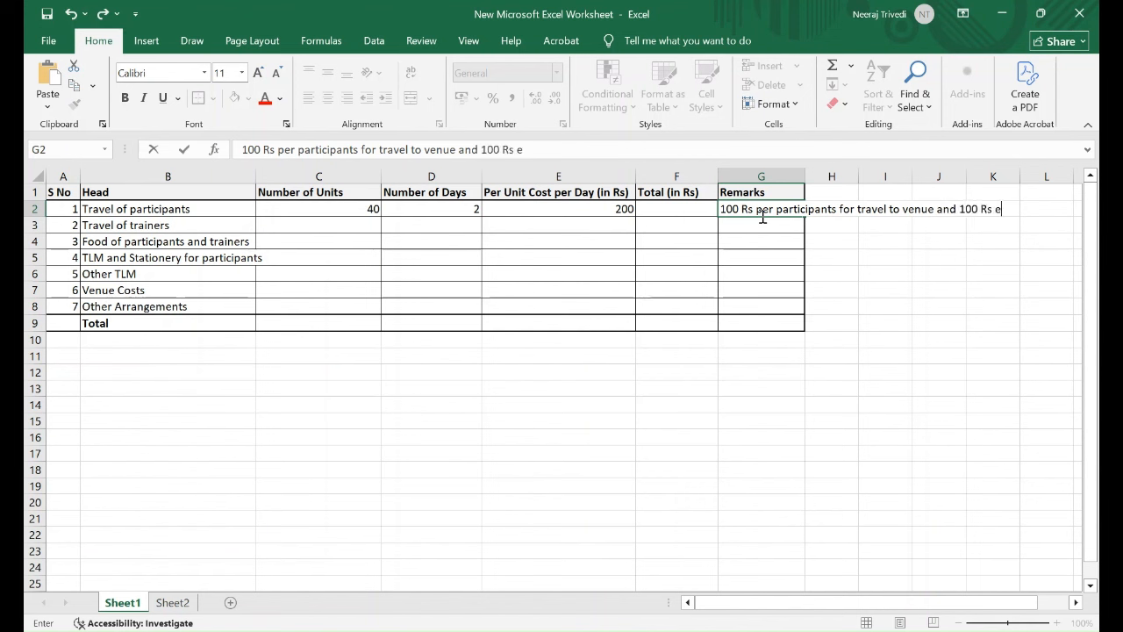
{"action": "type", "text": "per"}
{"action": "key", "text": "BackSpace"}
{"action": "key", "text": "BackSpace"}
{"action": "key", "text": "BackSpace"}
{"action": "type", "text": "for return"}
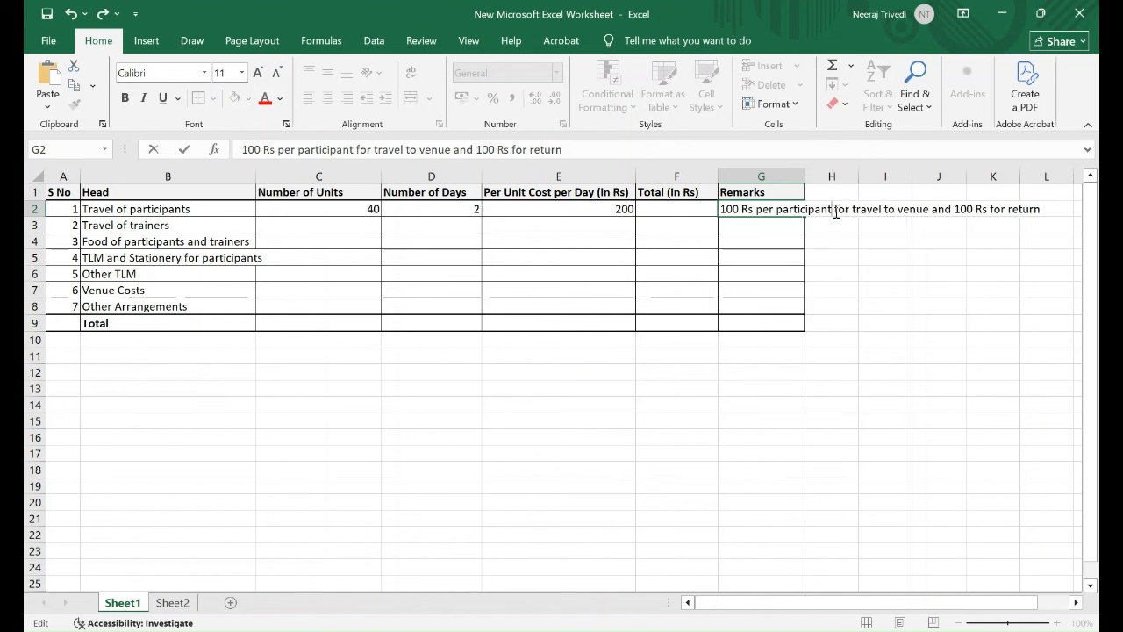
{"action": "key", "text": "Escape"}
{"action": "left_click", "coordinate": [791, 349]}
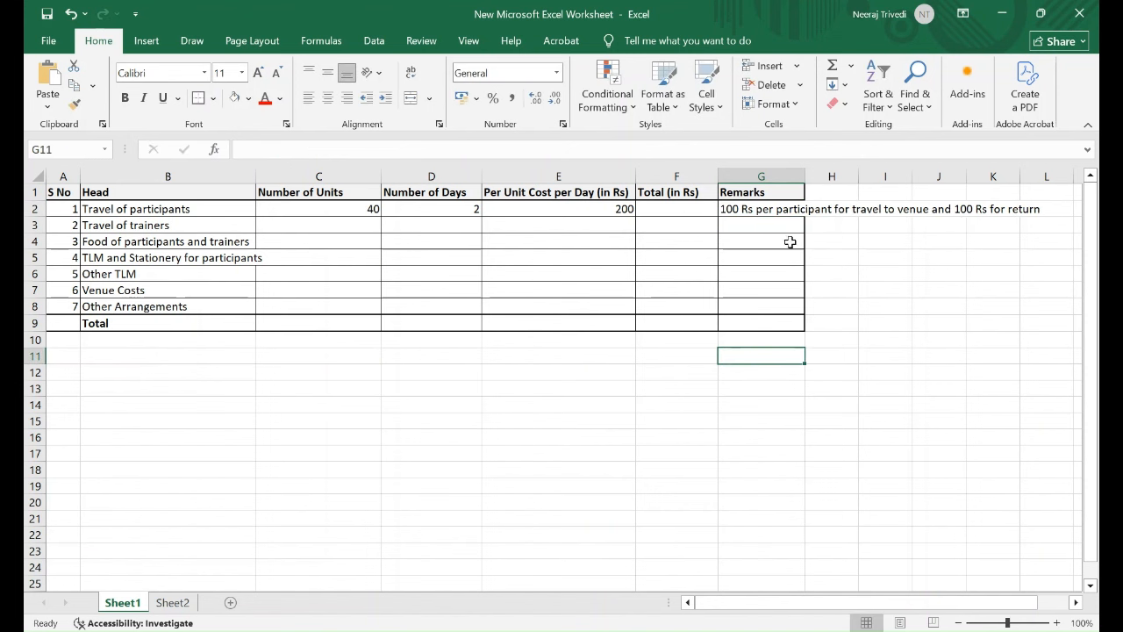
- Widen the Remarks column and wrap the text of the remark in G2
{"action": "left_click_drag", "start_coordinate": [804, 174], "coordinate": [894, 175]}
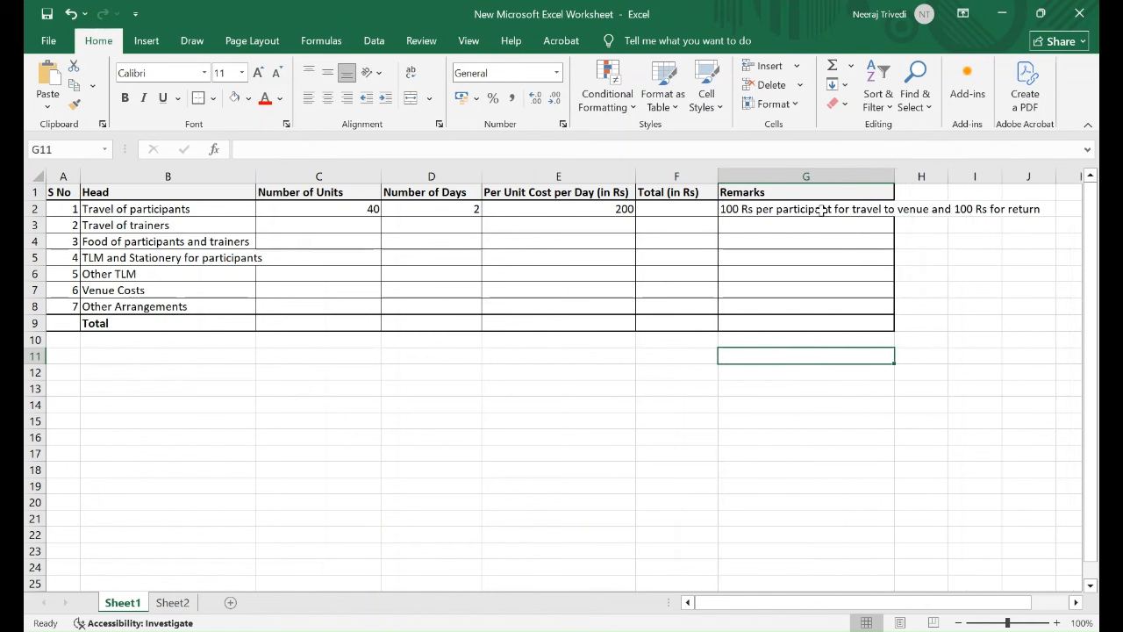
{"action": "left_click", "coordinate": [820, 213]}
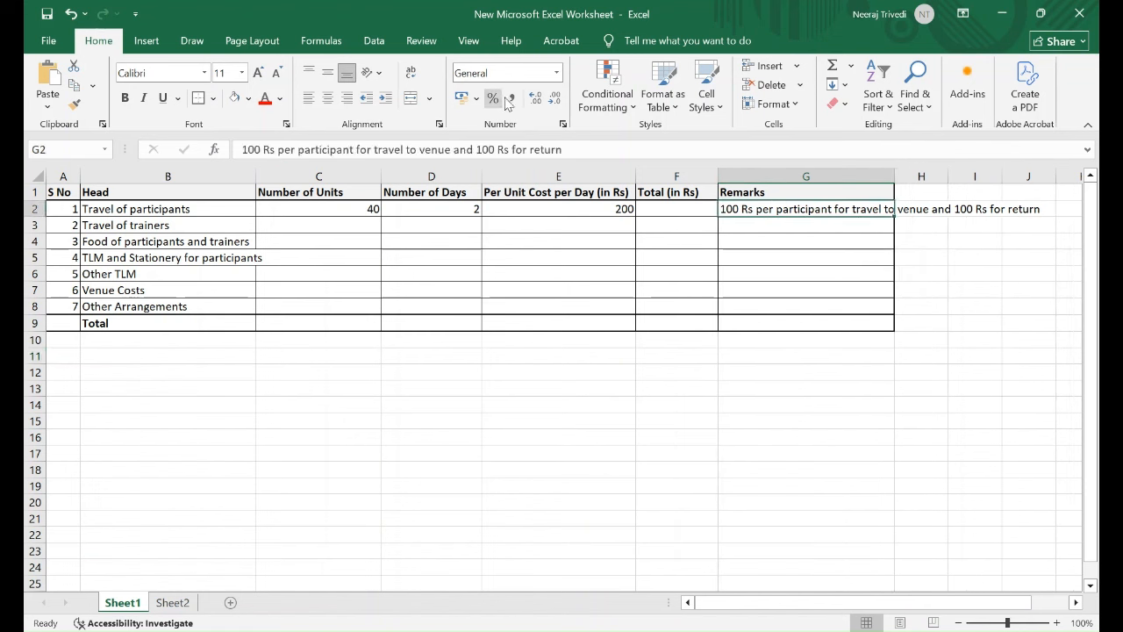
{"action": "left_click", "coordinate": [411, 73]}
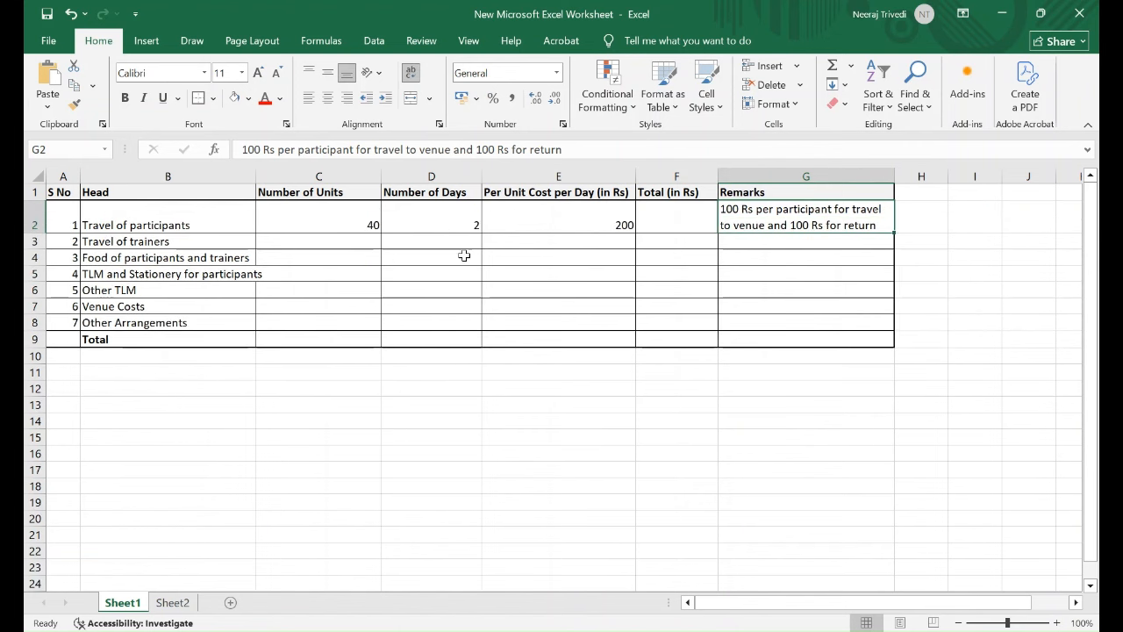
- Calculate the total for Travel of participants in F2 with the formula =C2*D2*E2
{"action": "left_click", "coordinate": [662, 221]}
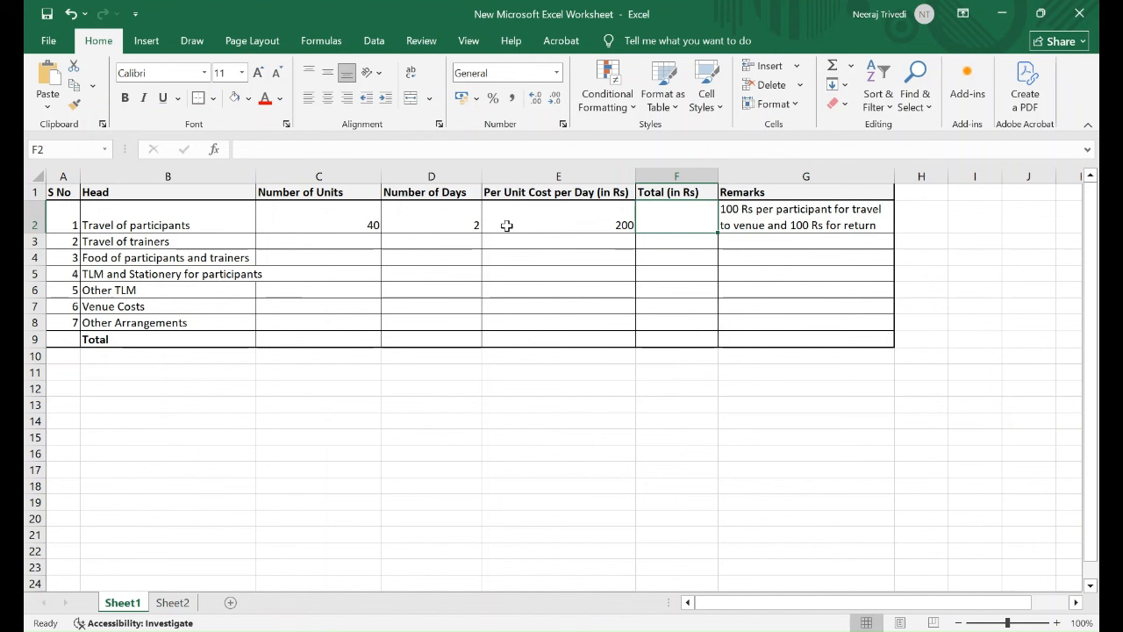
{"action": "type", "text": "="}
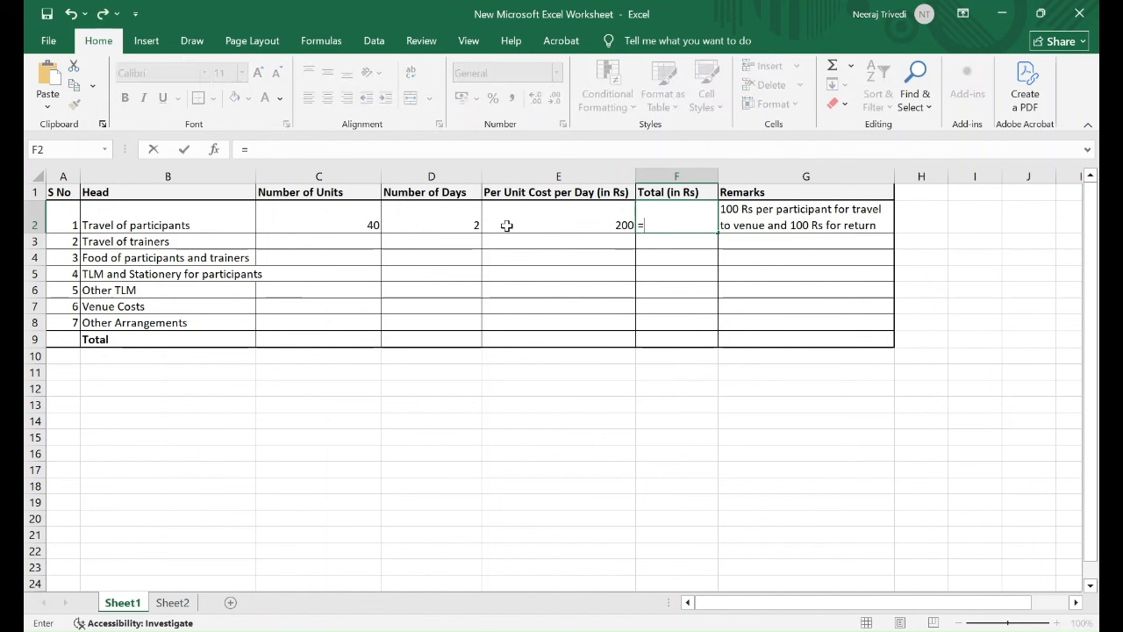
{"action": "left_click", "coordinate": [359, 222]}
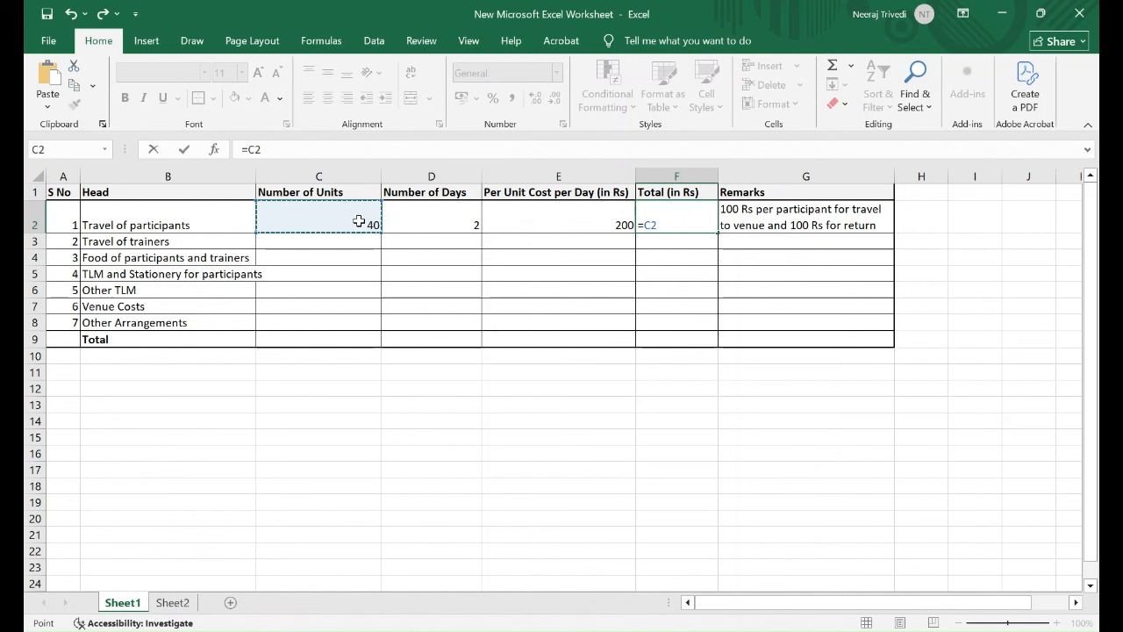
{"action": "type", "text": "*"}
{"action": "left_click", "coordinate": [421, 224]}
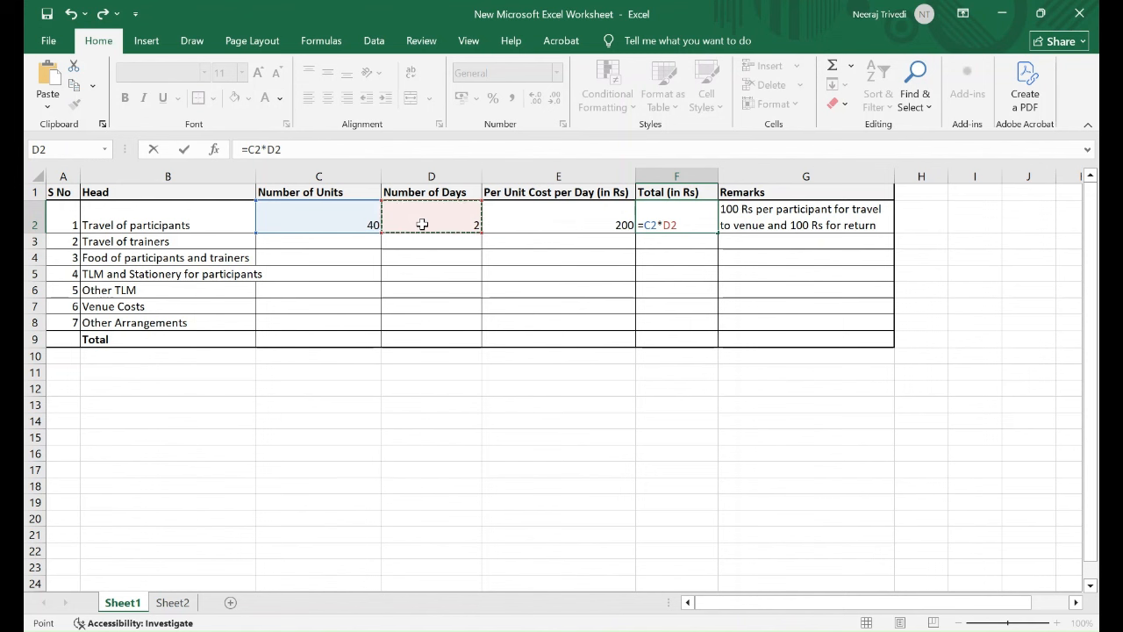
{"action": "type", "text": "*"}
{"action": "left_click", "coordinate": [562, 216]}
{"action": "key", "text": "Return"}
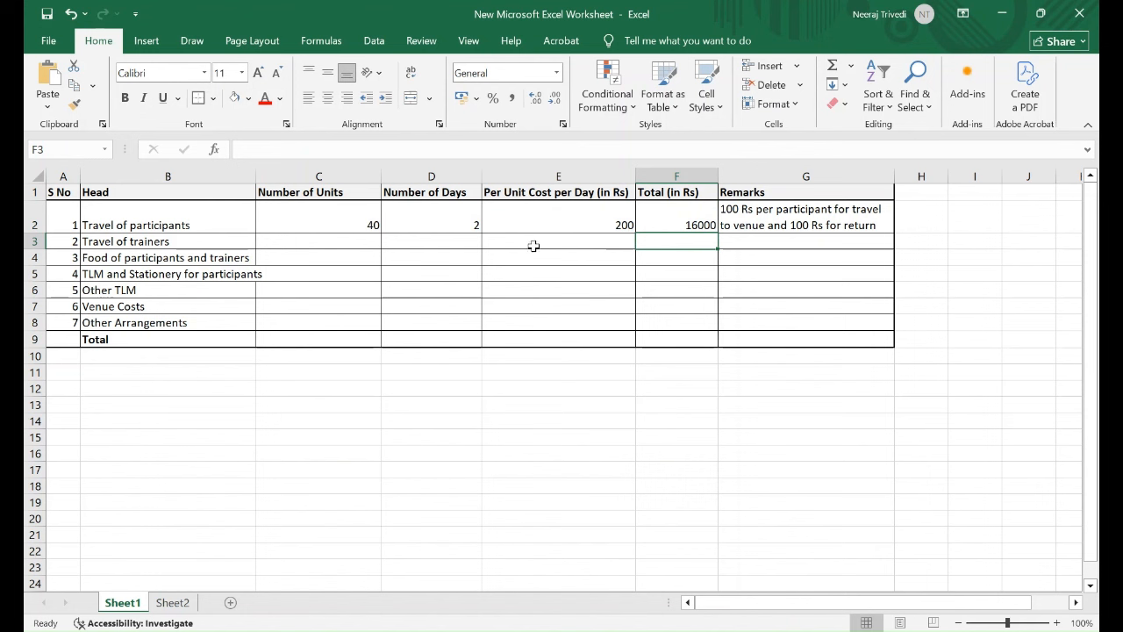
- Fill in the Travel of trainers row with 2 units, 2 days and a per unit cost of 500
{"action": "left_click", "coordinate": [332, 246]}
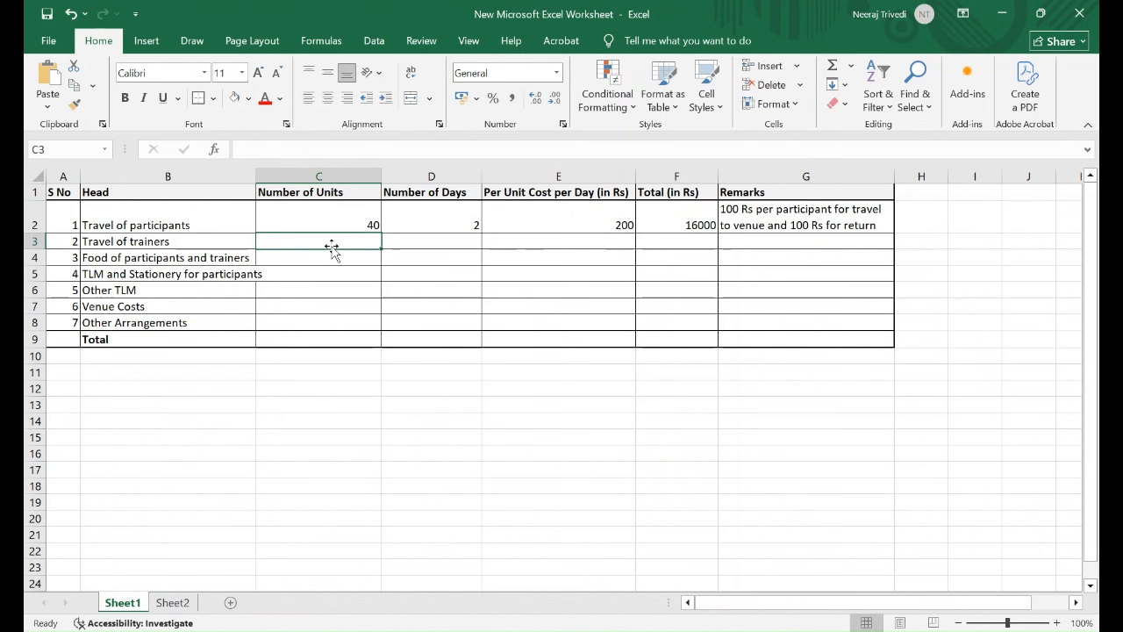
{"action": "type", "text": "2"}
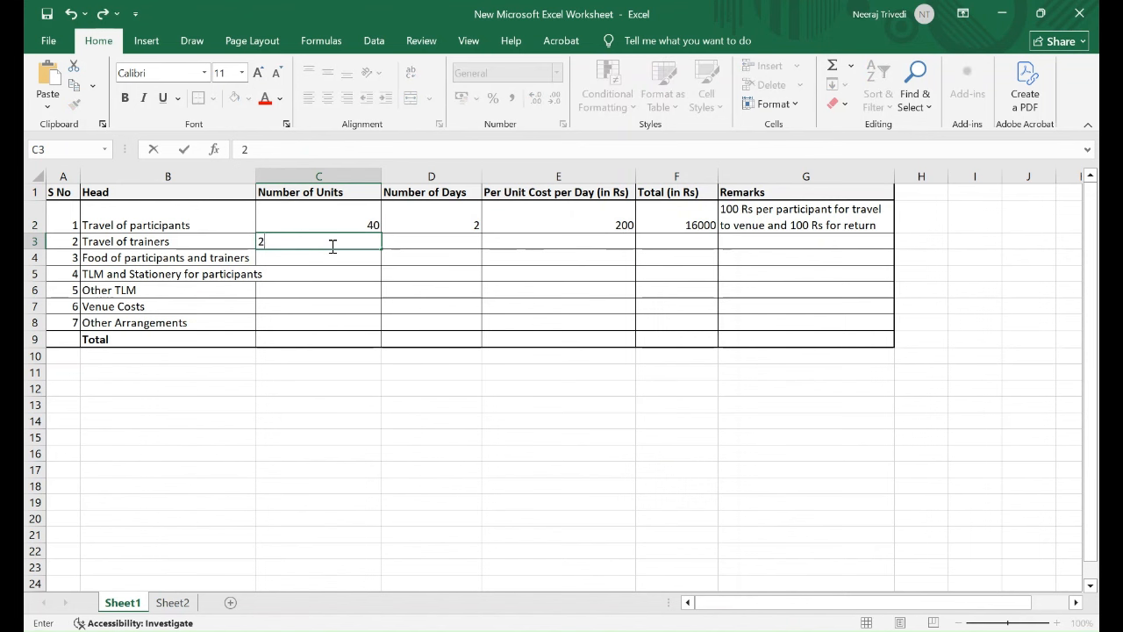
{"action": "key", "text": "Tab"}
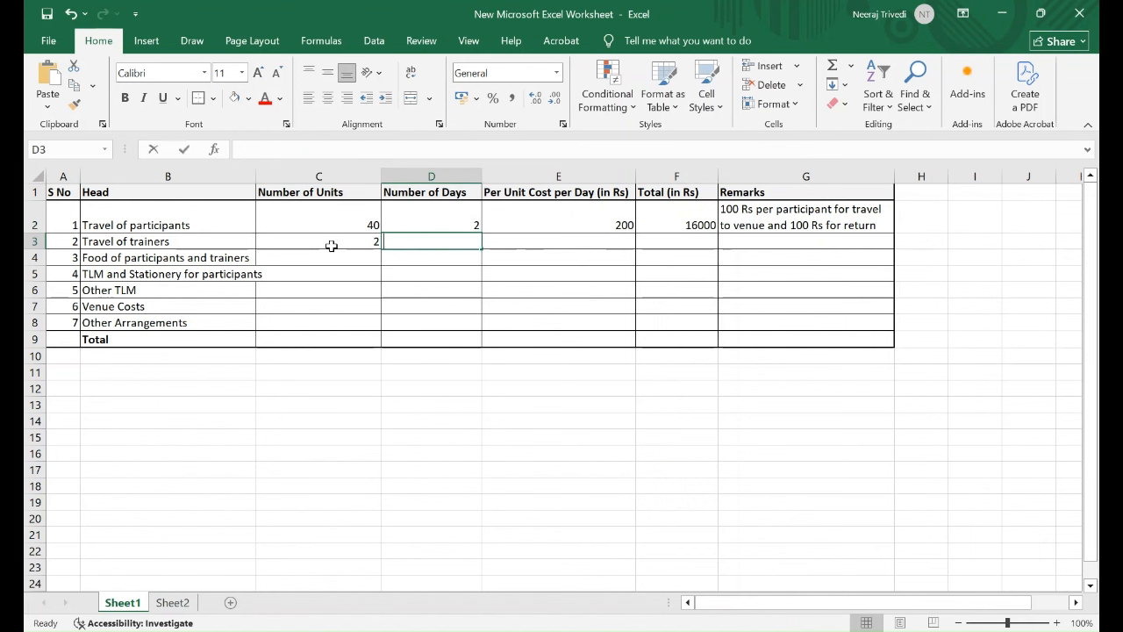
{"action": "type", "text": "2"}
{"action": "key", "text": "Tab"}
{"action": "type", "text": "500"}
{"action": "key", "text": "Return"}
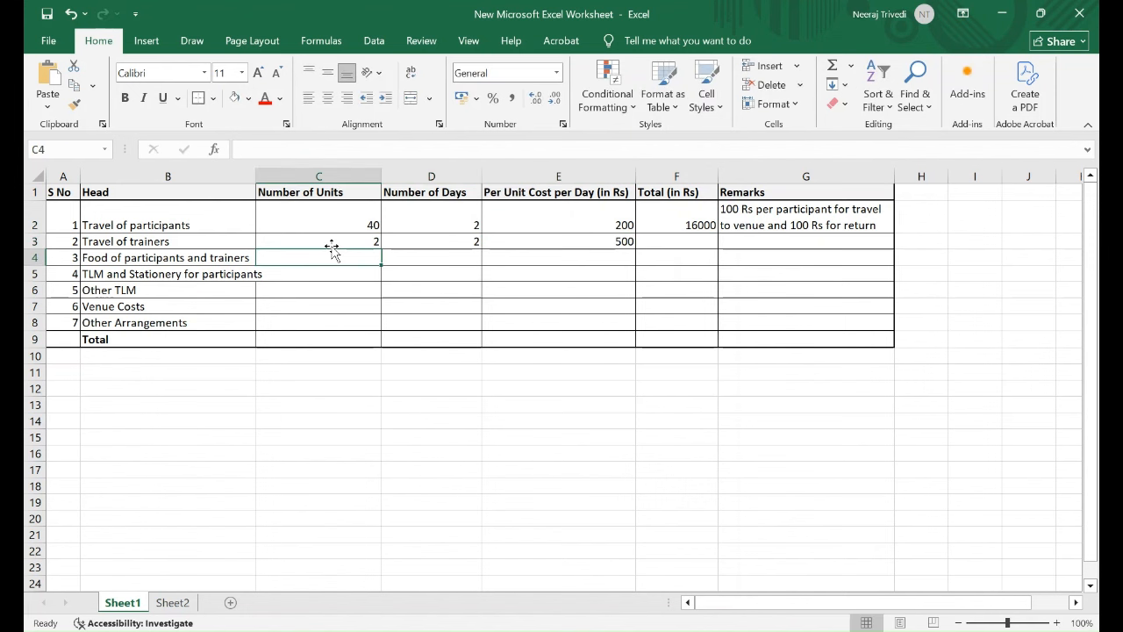
- Calculate the total for Travel of trainers in F3 with the formula =C3*D3*E3
{"action": "left_click", "coordinate": [699, 247]}
{"action": "type", "text": "="}
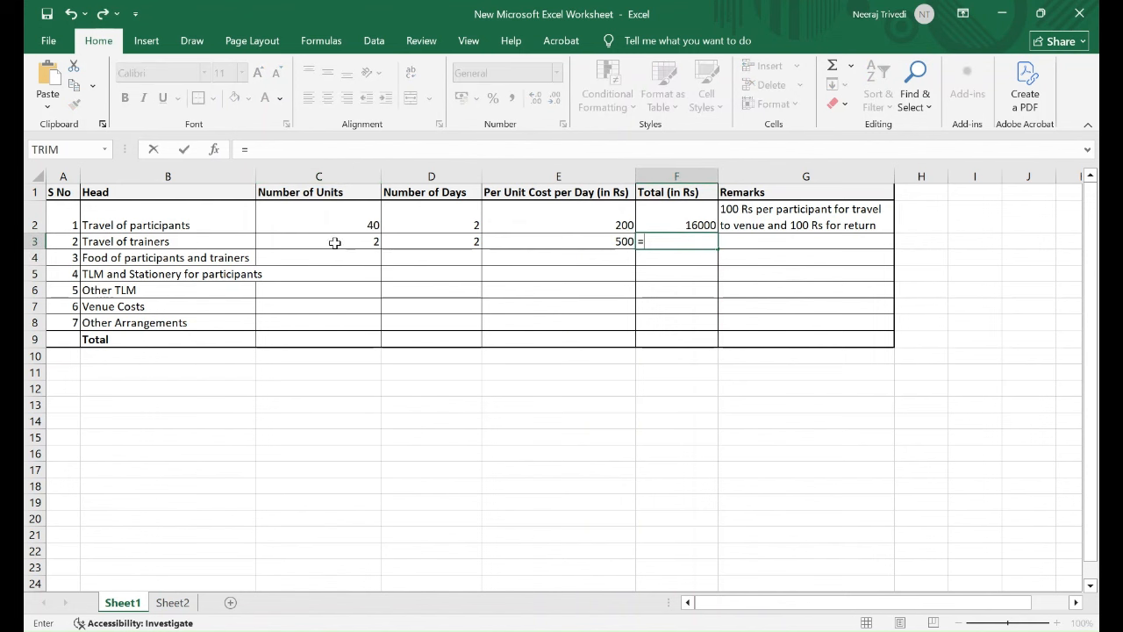
{"action": "left_click", "coordinate": [334, 242]}
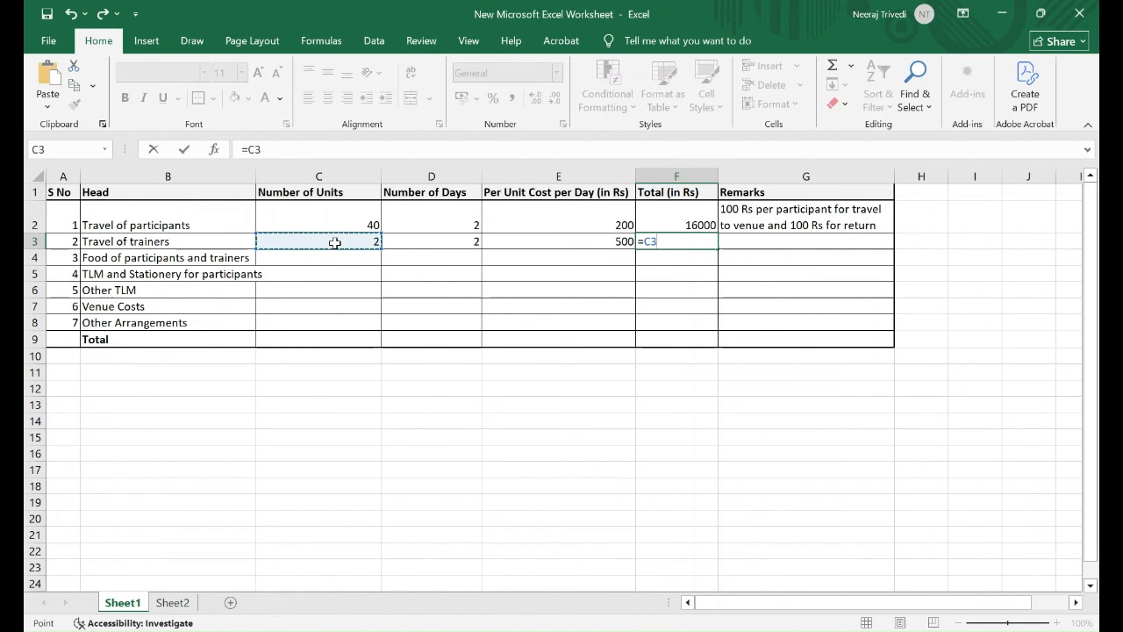
{"action": "type", "text": "*"}
{"action": "left_click", "coordinate": [431, 244]}
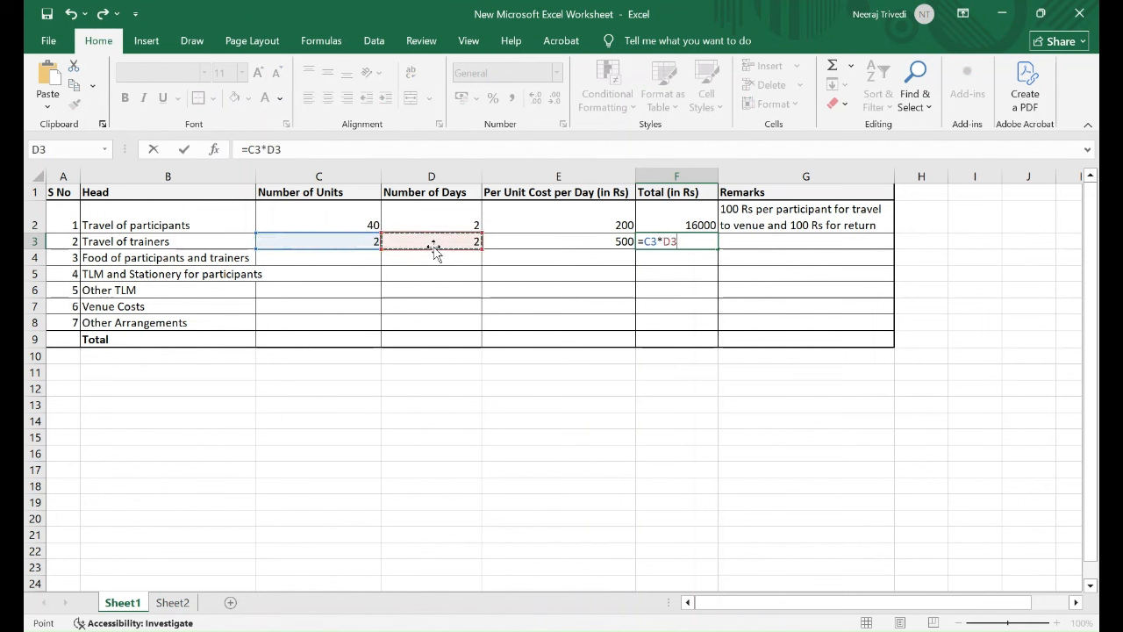
{"action": "type", "text": "*"}
{"action": "left_click", "coordinate": [541, 242]}
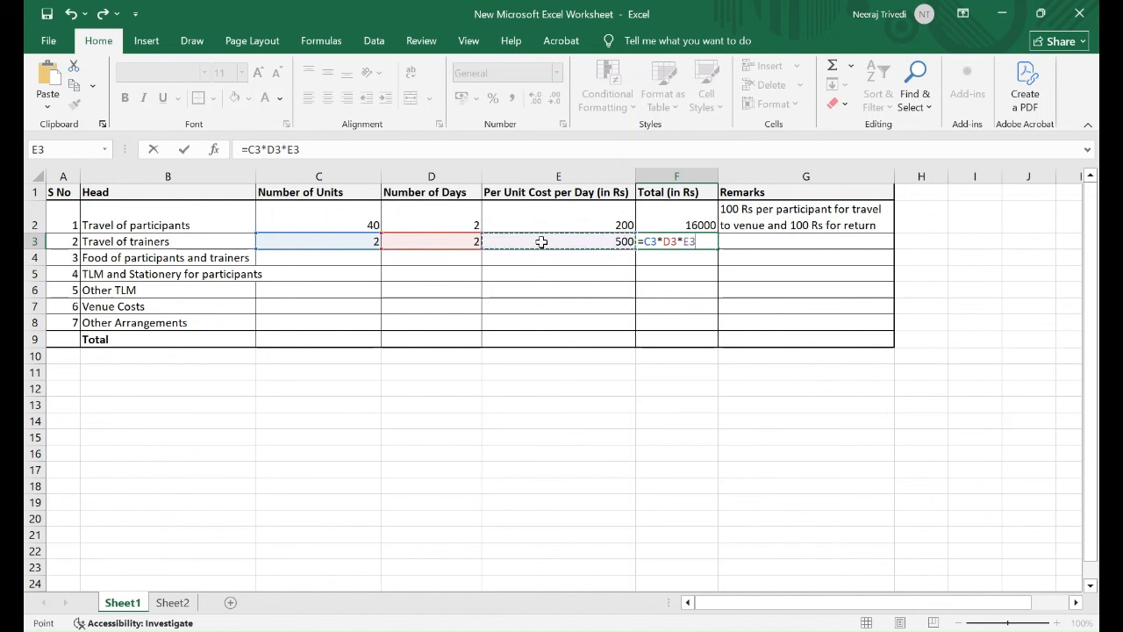
{"action": "key", "text": "Return"}
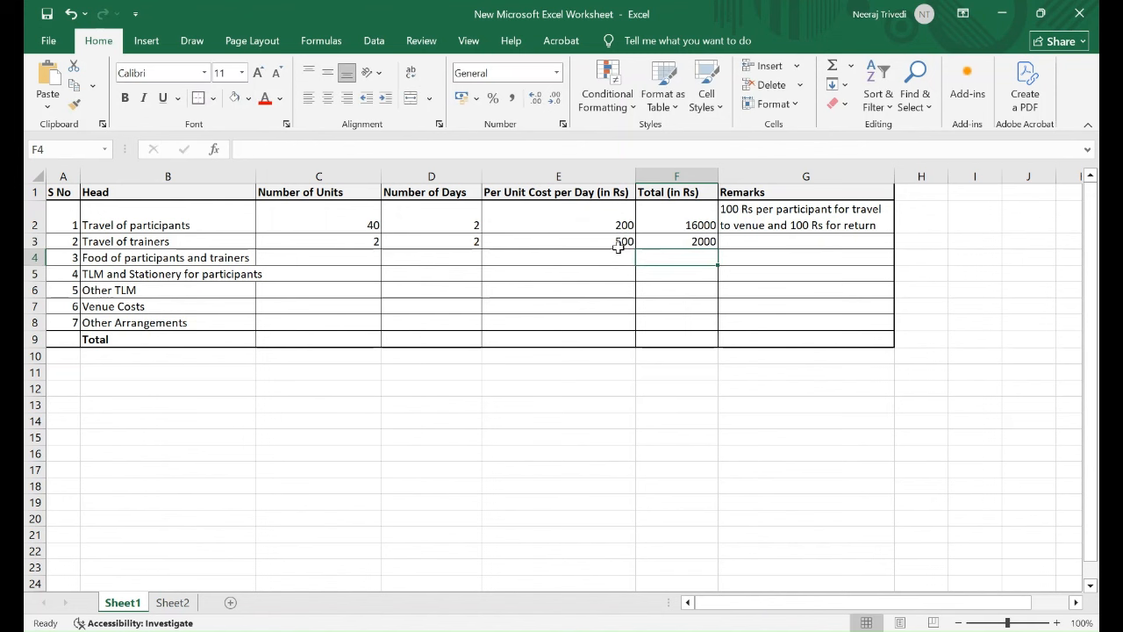
- Copy the total formula from F2 into F3
{"action": "left_click", "coordinate": [689, 216]}
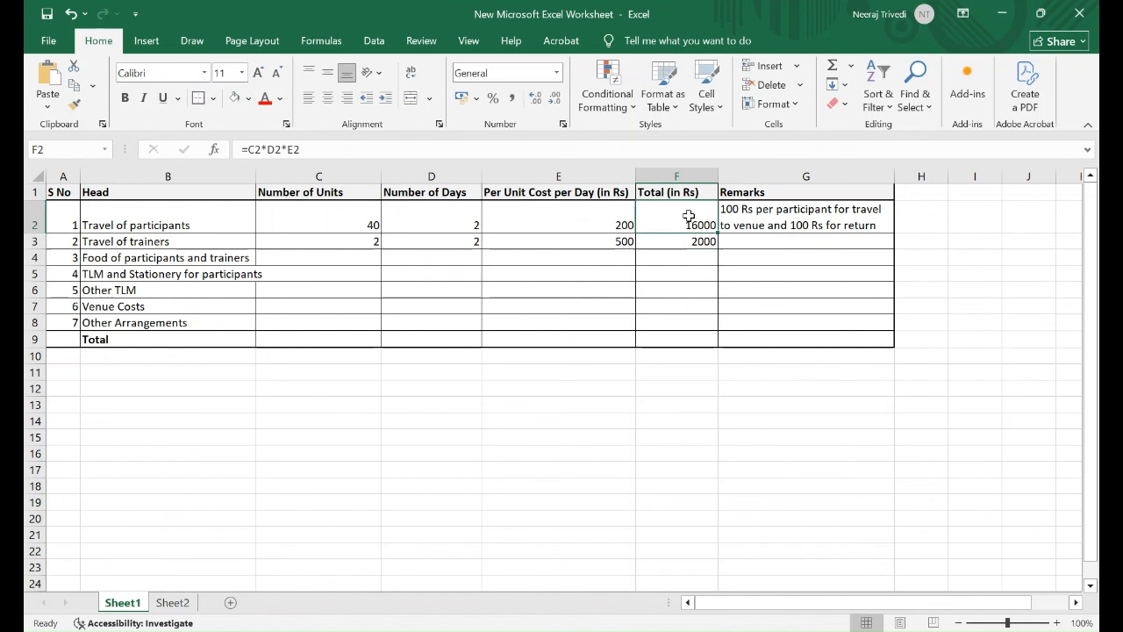
{"action": "key", "text": "ctrl+c"}
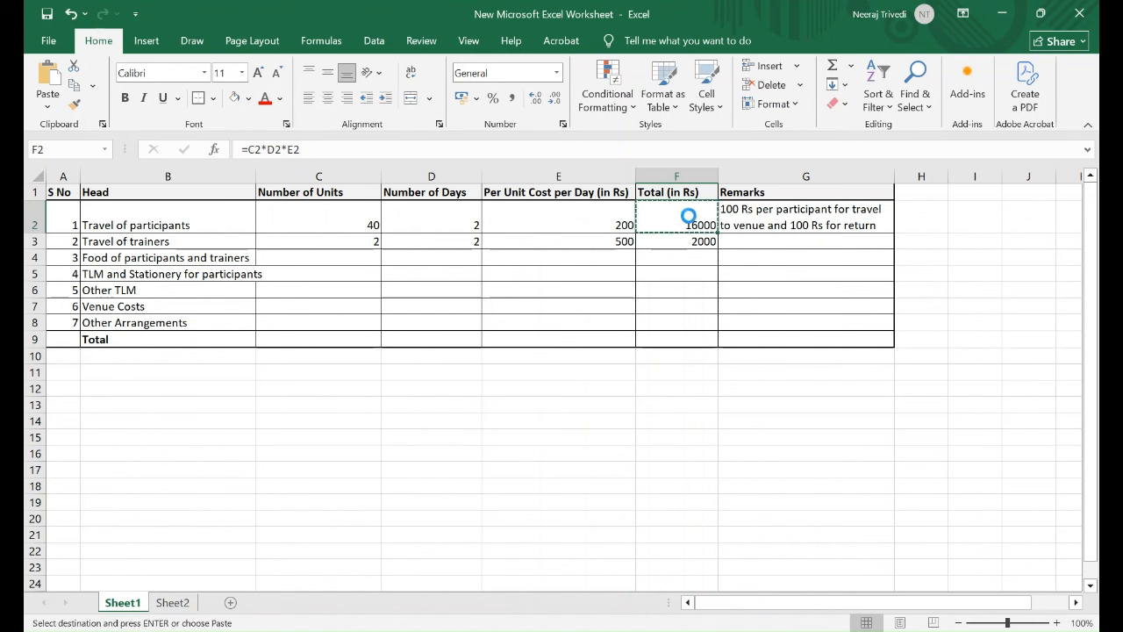
{"action": "key", "text": "Down"}
{"action": "key", "text": "ctrl+v"}
- Compare the total formulas in F2 and F3 and the row cells each one refers to
{"action": "left_click", "coordinate": [694, 292]}
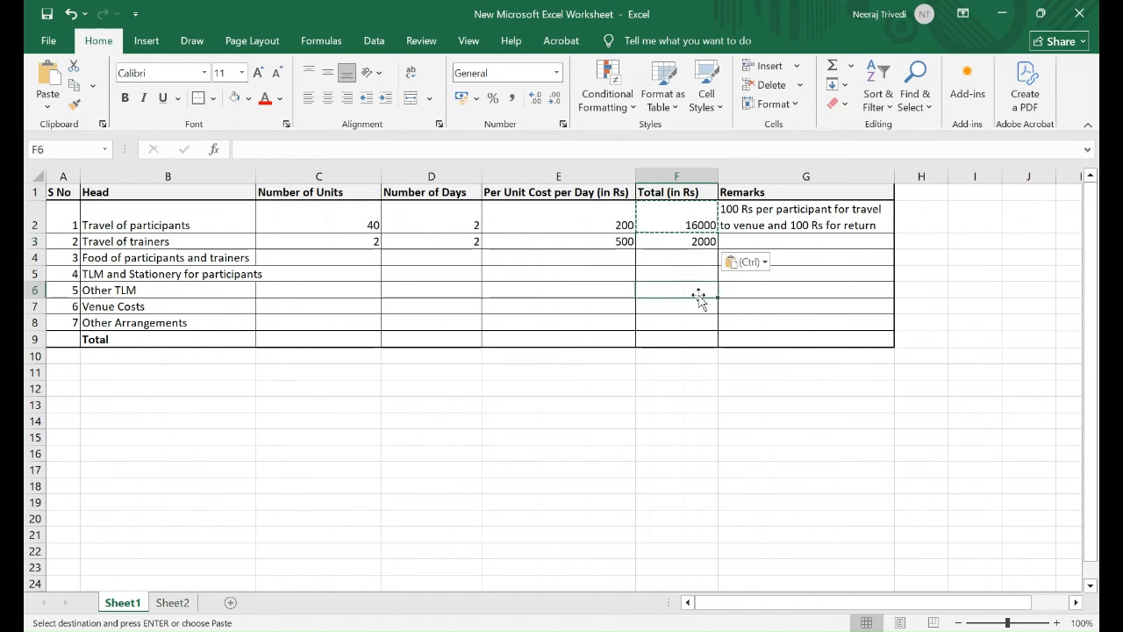
{"action": "left_click", "coordinate": [689, 223]}
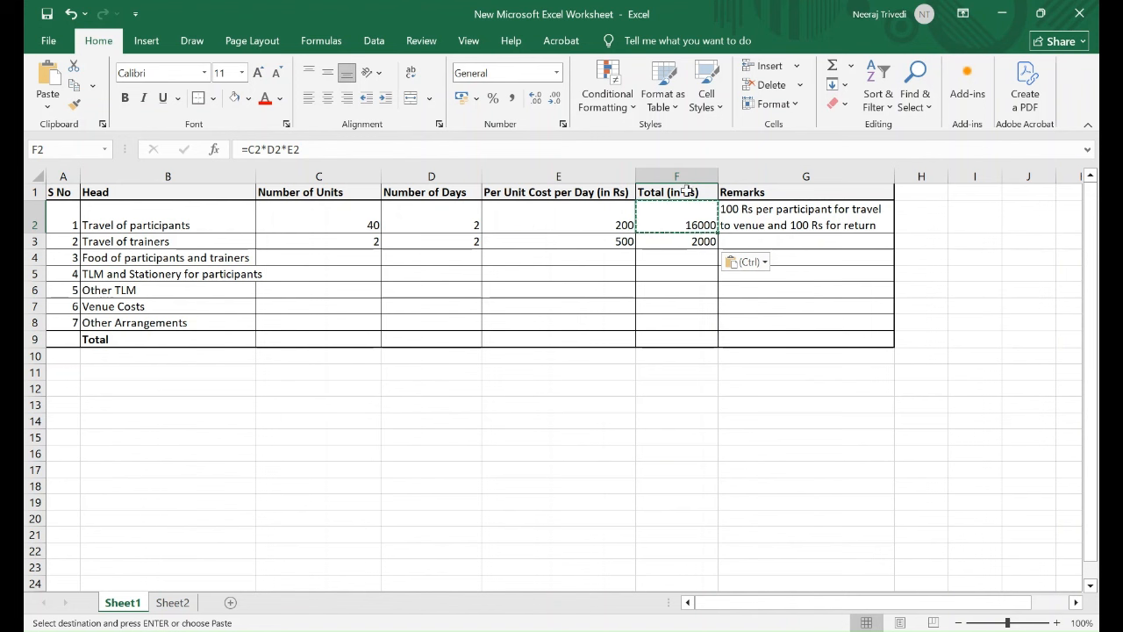
{"action": "left_click", "coordinate": [702, 244]}
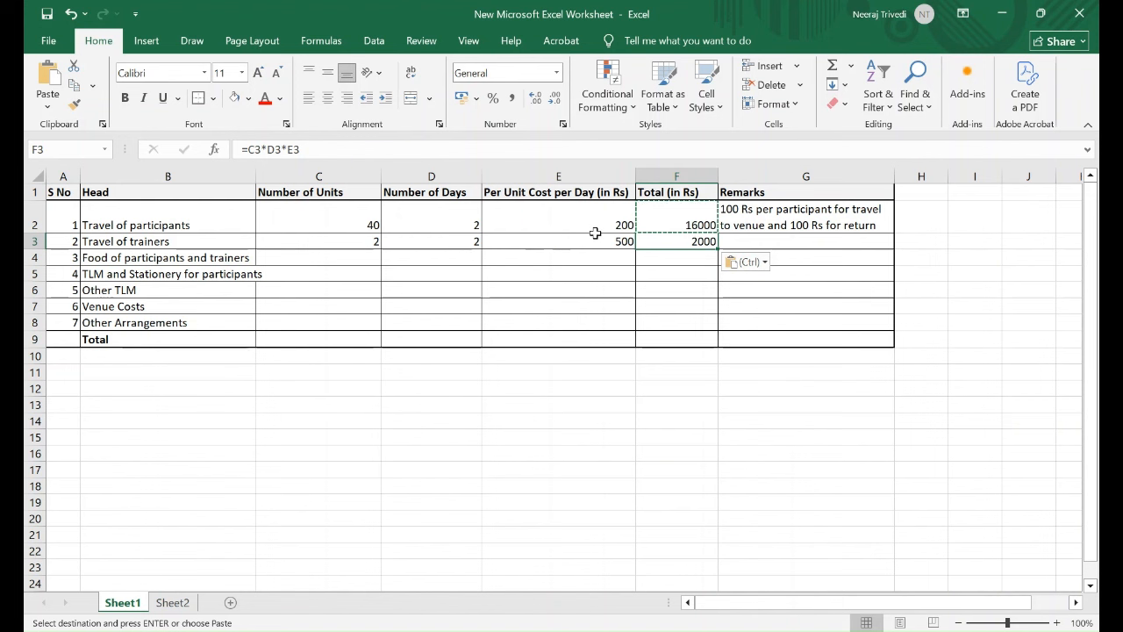
{"action": "left_click", "coordinate": [664, 221]}
{"action": "left_click", "coordinate": [676, 238]}
{"action": "left_click", "coordinate": [684, 209]}
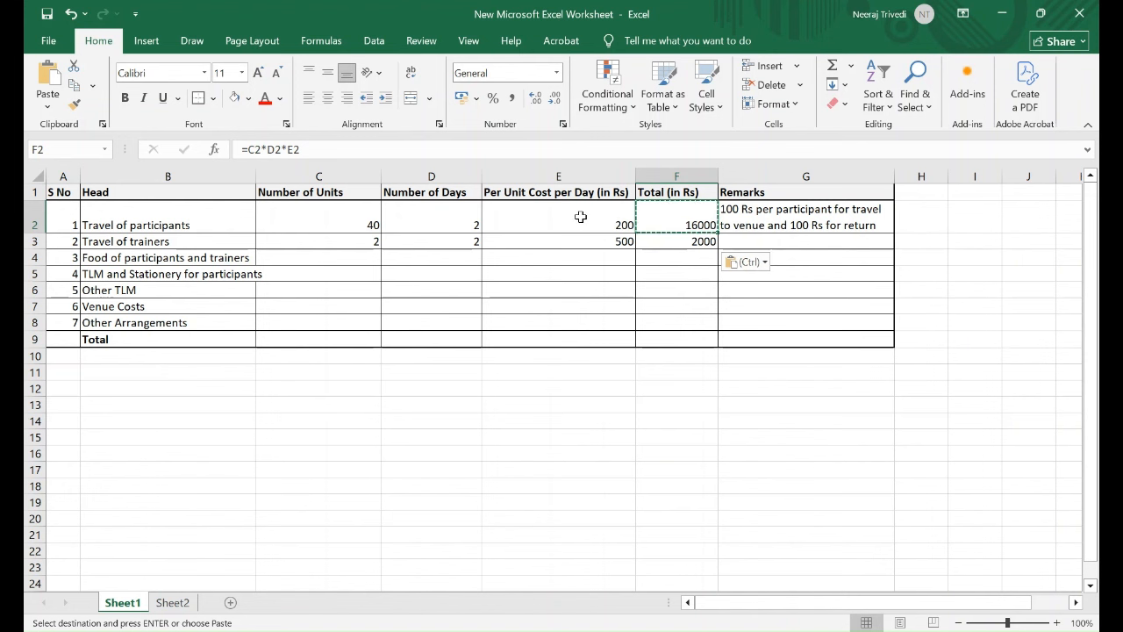
{"action": "left_click", "coordinate": [669, 244]}
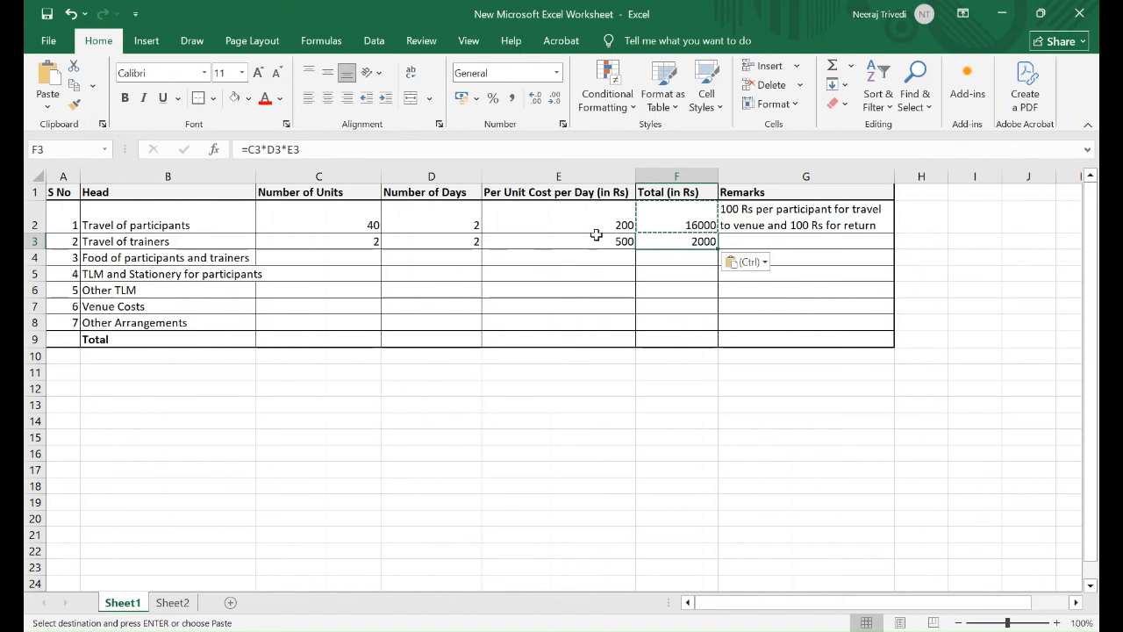
{"action": "left_click", "coordinate": [655, 220]}
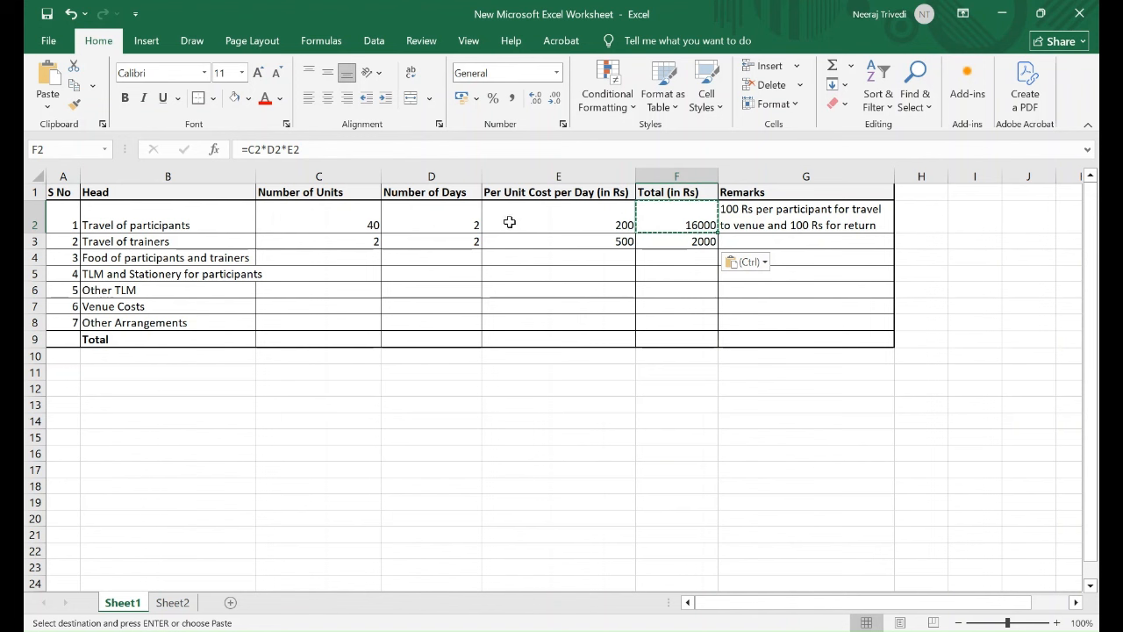
{"action": "left_click", "coordinate": [705, 245]}
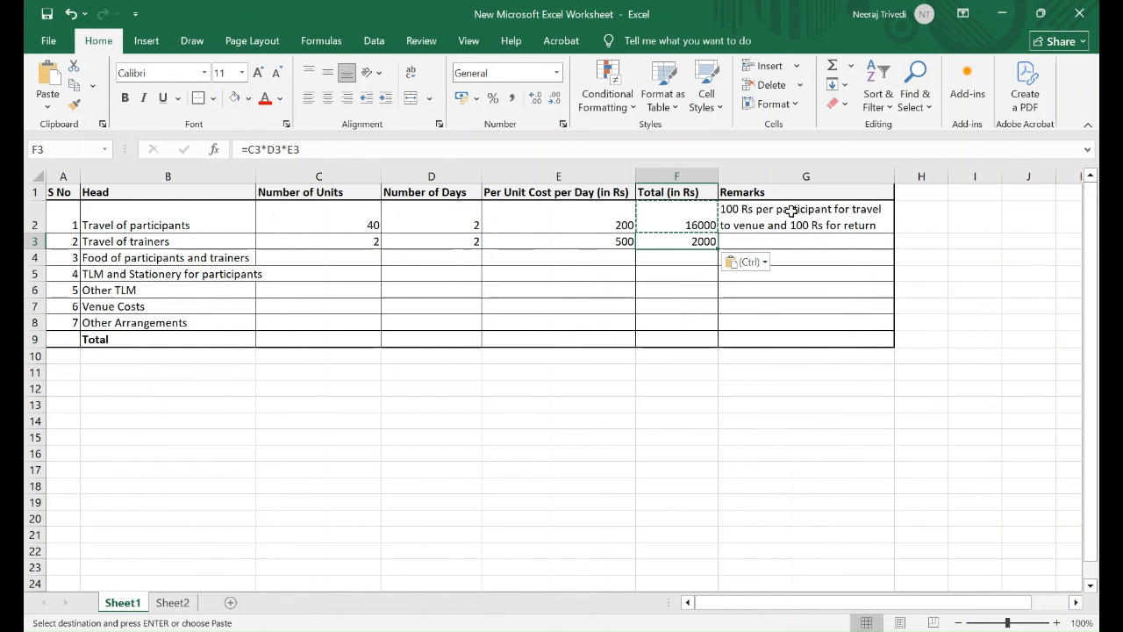
- Enter the remark "250 Rs per trainer travel to venue and 250 Rs for return" in G3 and wrap its text
{"action": "left_click", "coordinate": [778, 243]}
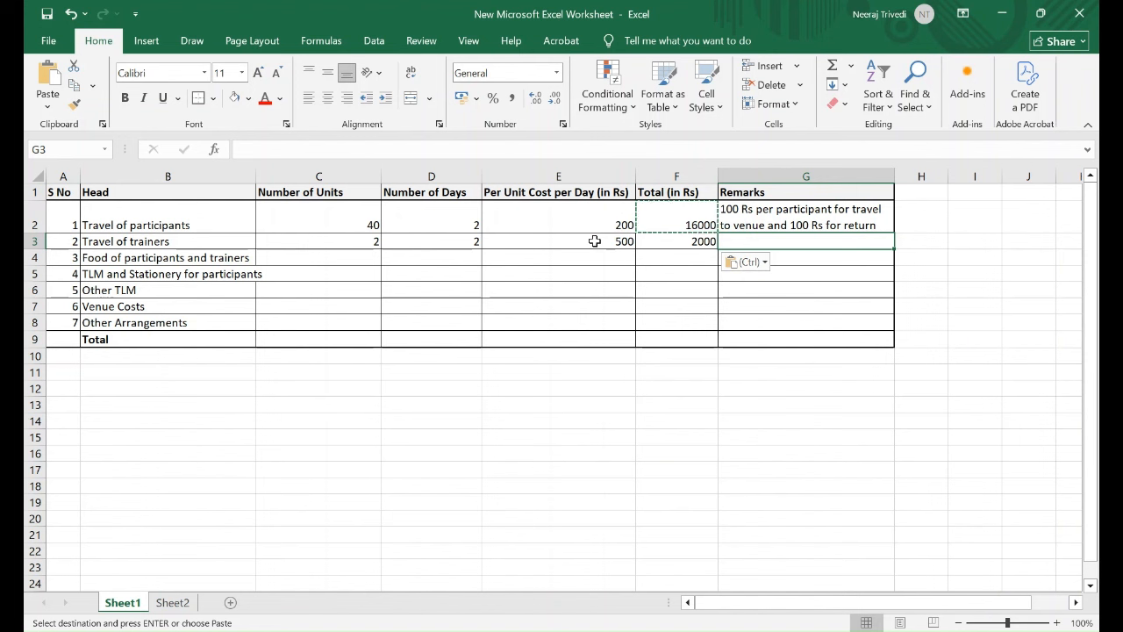
{"action": "type", "text": "250"}
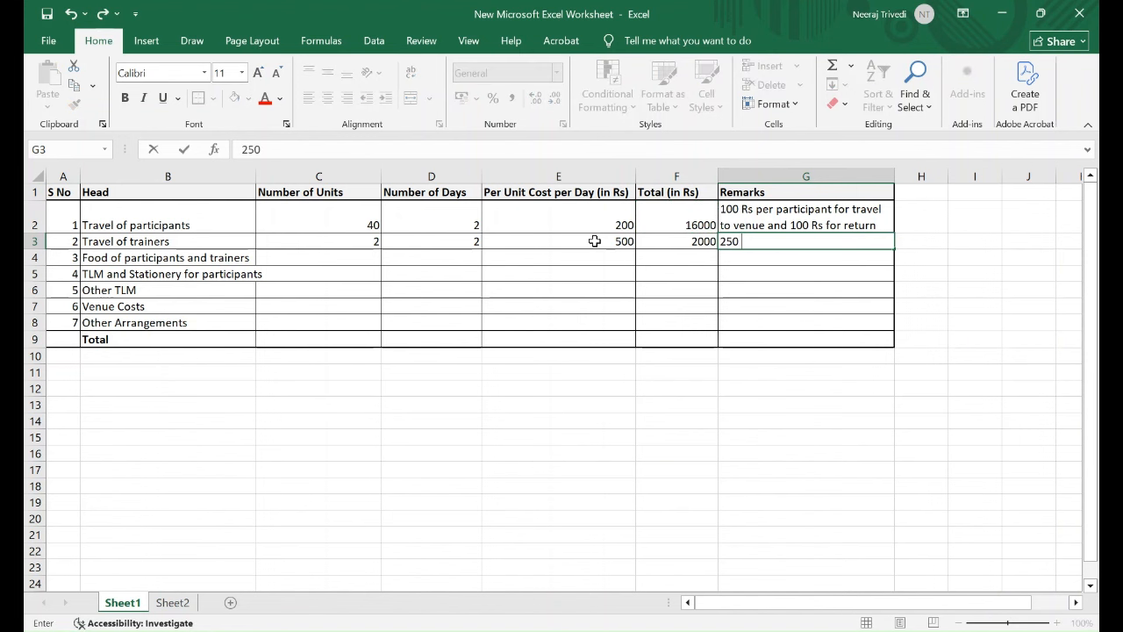
{"action": "type", "text": " Rs per trainer to"}
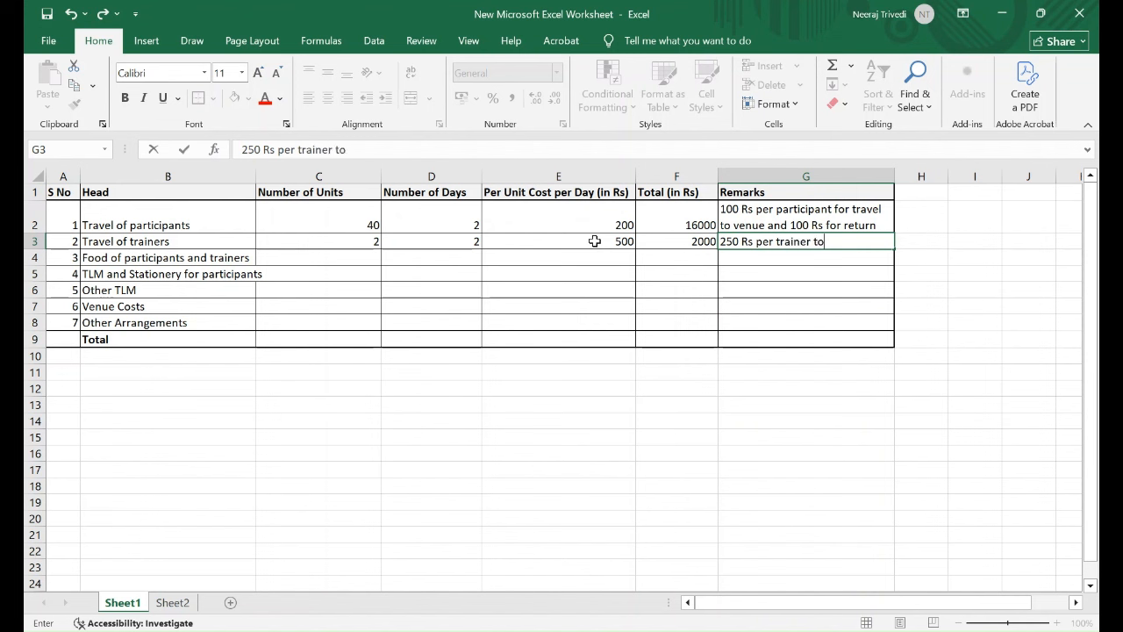
{"action": "key", "text": "BackSpace"}
{"action": "key", "text": "BackSpace"}
{"action": "type", "text": "travel to venue and Rs"}
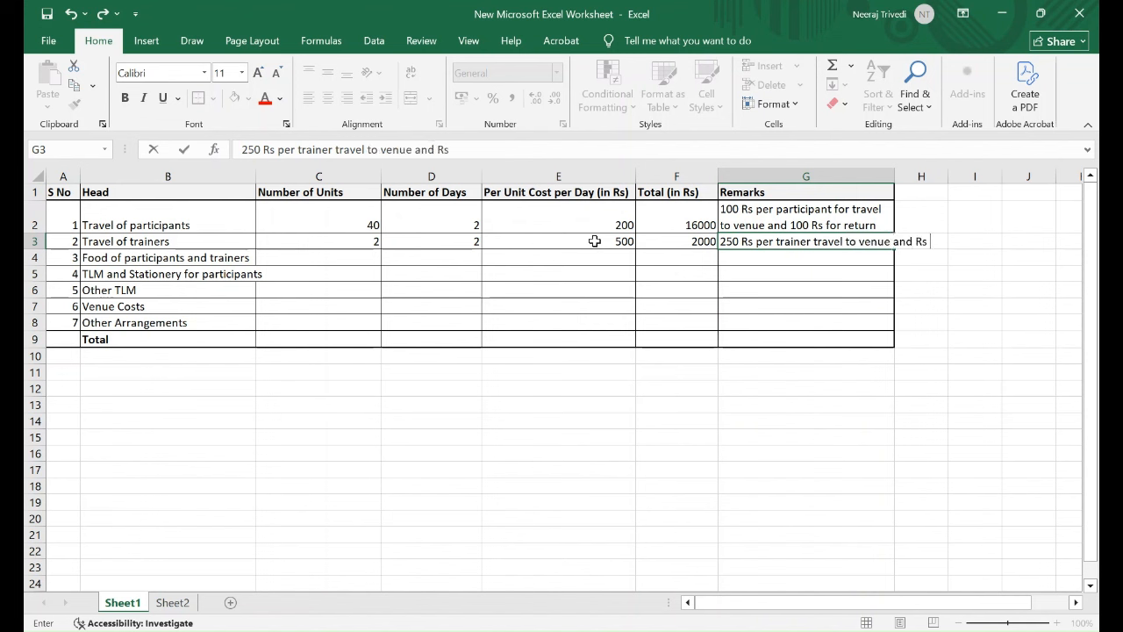
{"action": "key", "text": "BackSpace"}
{"action": "key", "text": "BackSpace"}
{"action": "type", "text": "250"}
{"action": "type", "text": " Rs for retyr"}
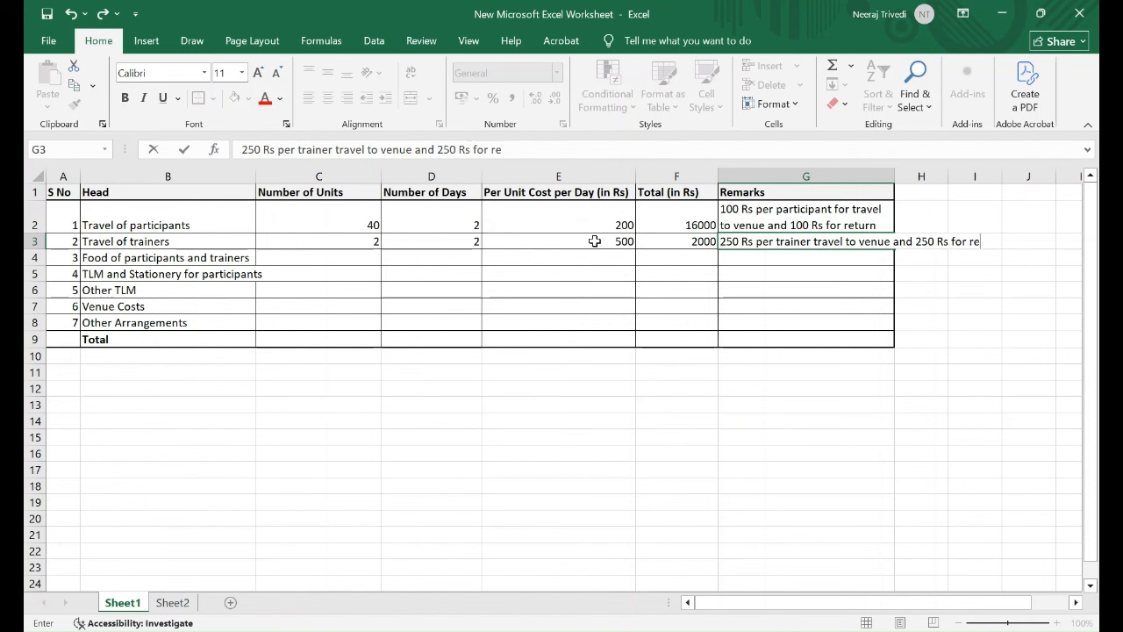
{"action": "key", "text": "BackSpace"}
{"action": "key", "text": "BackSpace"}
{"action": "type", "text": "urn"}
{"action": "key", "text": "ctrl+Return"}
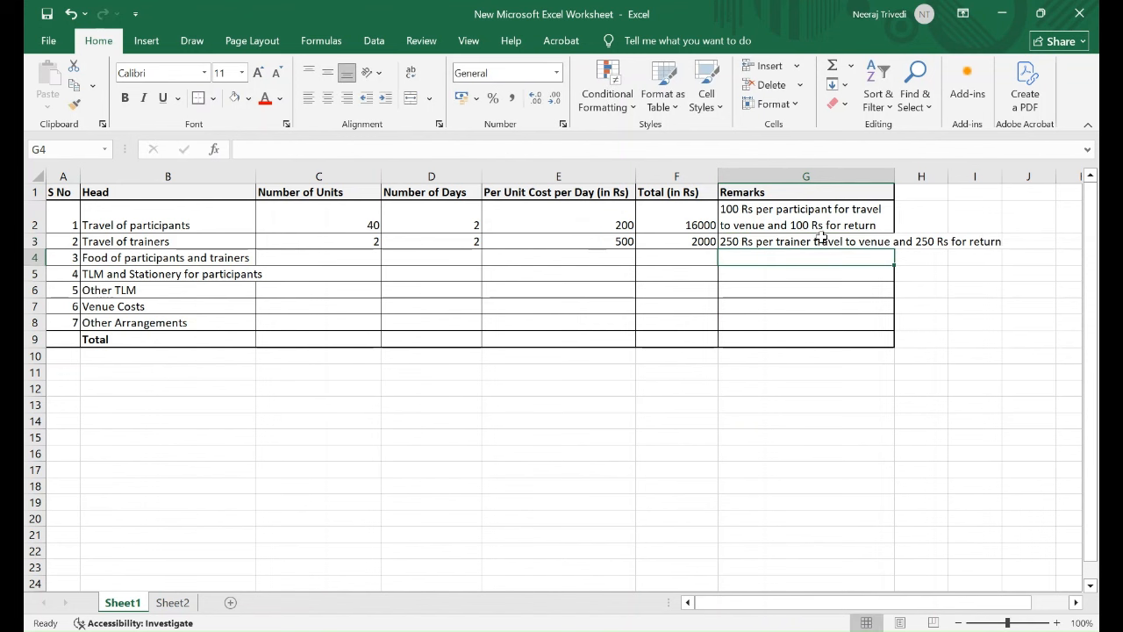
{"action": "left_click", "coordinate": [406, 78]}
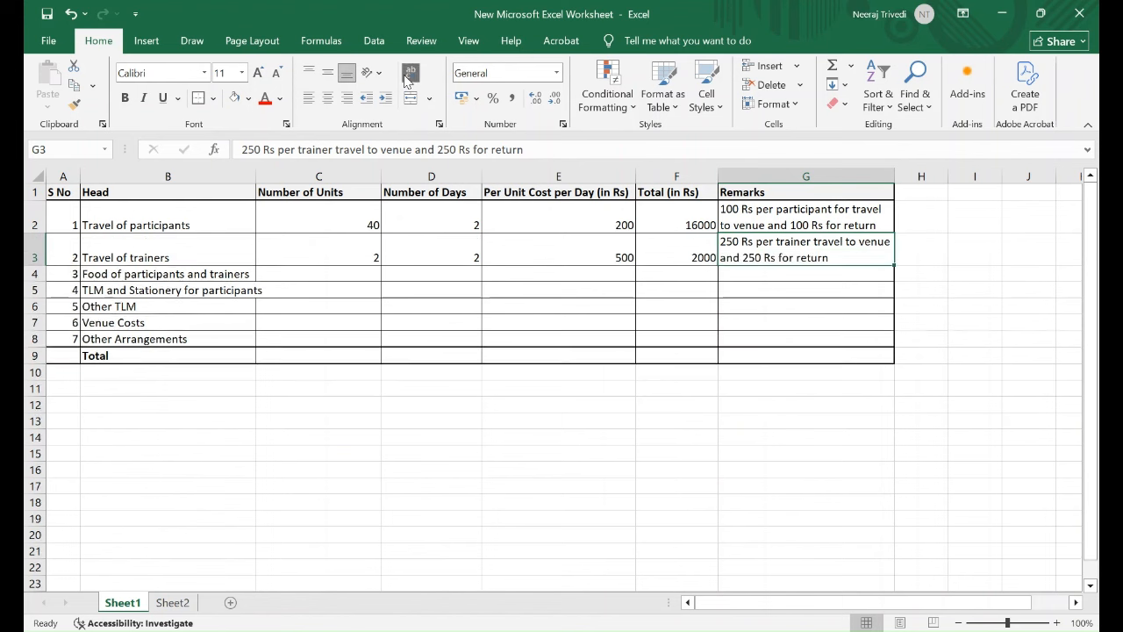
- Calculate the number of units for Food of participants and trainers in C4 with the formula =C2+C3
{"action": "left_click", "coordinate": [365, 280]}
{"action": "left_click", "coordinate": [359, 273]}
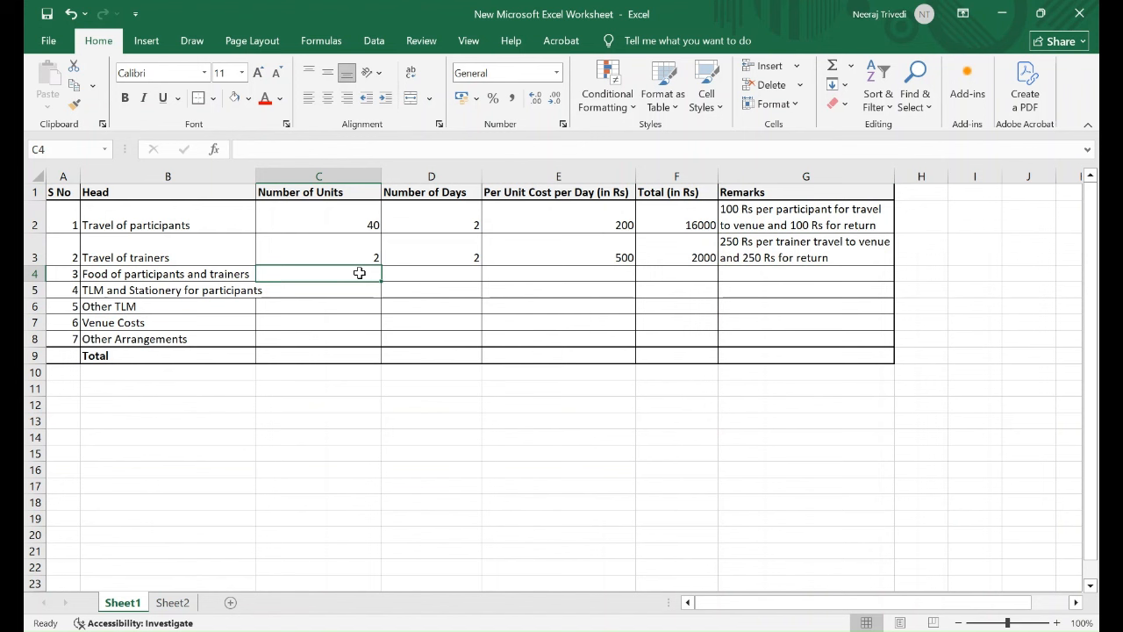
{"action": "type", "text": "="}
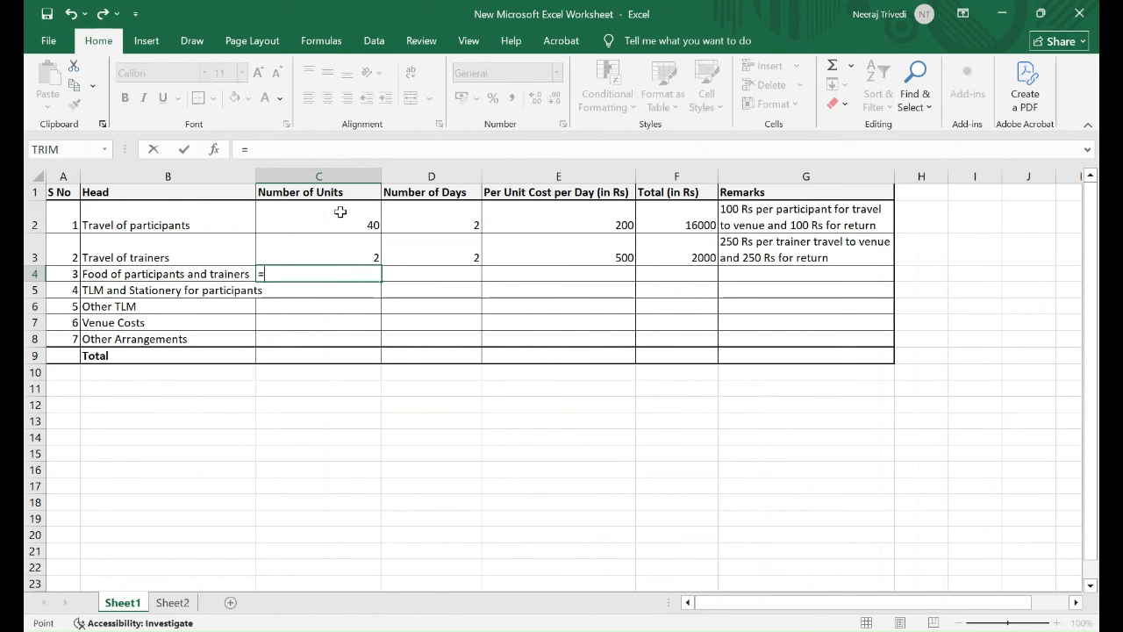
{"action": "left_click", "coordinate": [341, 211]}
{"action": "type", "text": "+"}
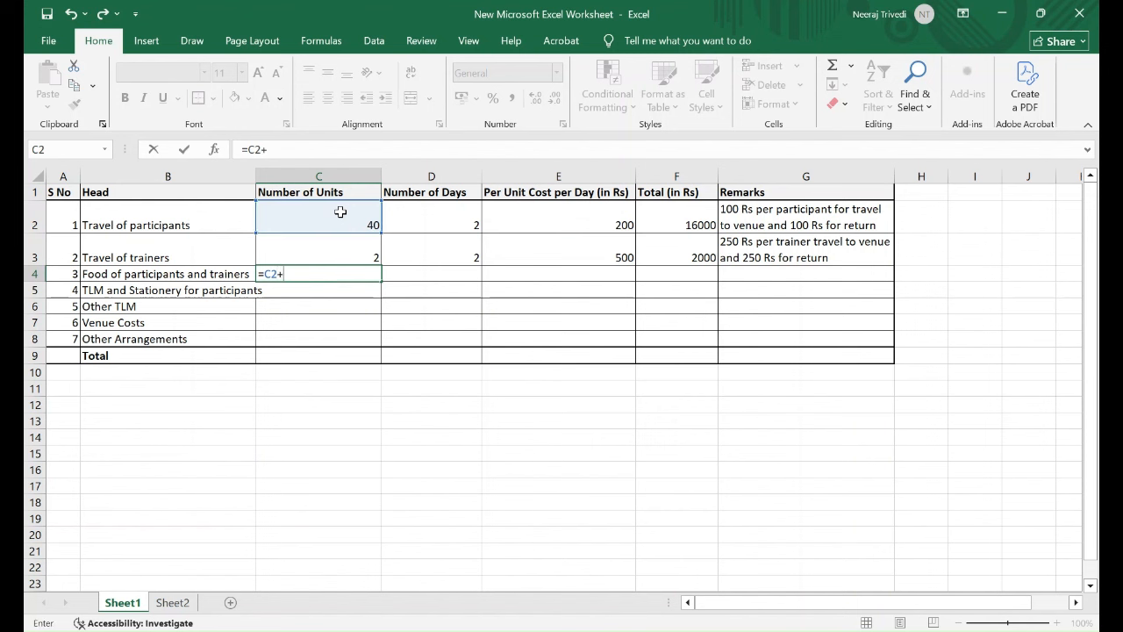
{"action": "left_click", "coordinate": [354, 254]}
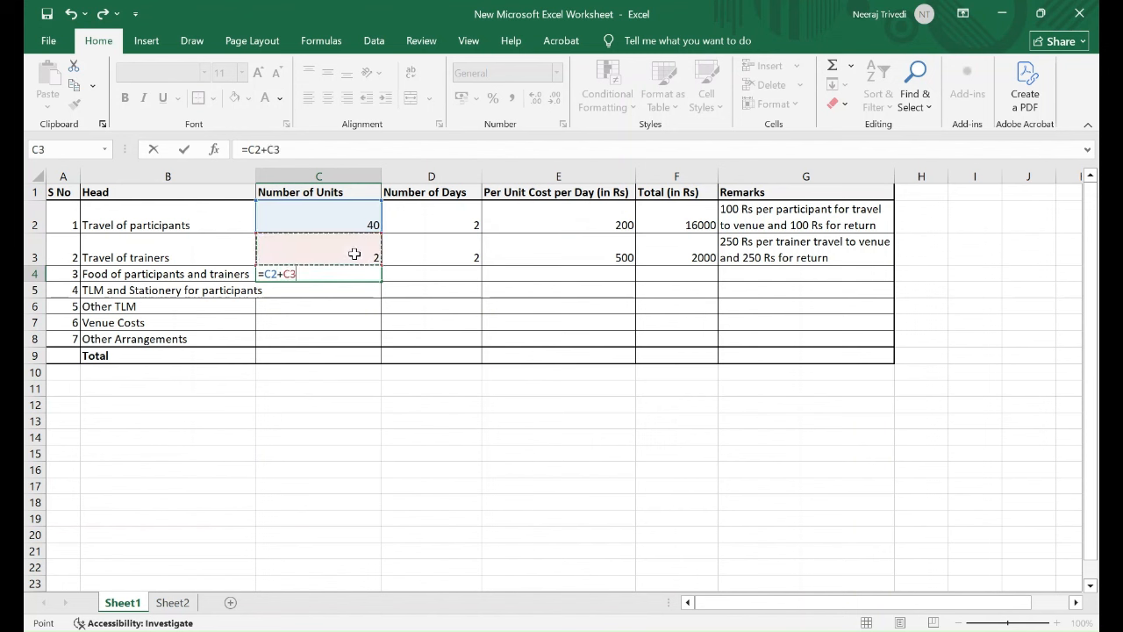
{"action": "key", "text": "Return"}
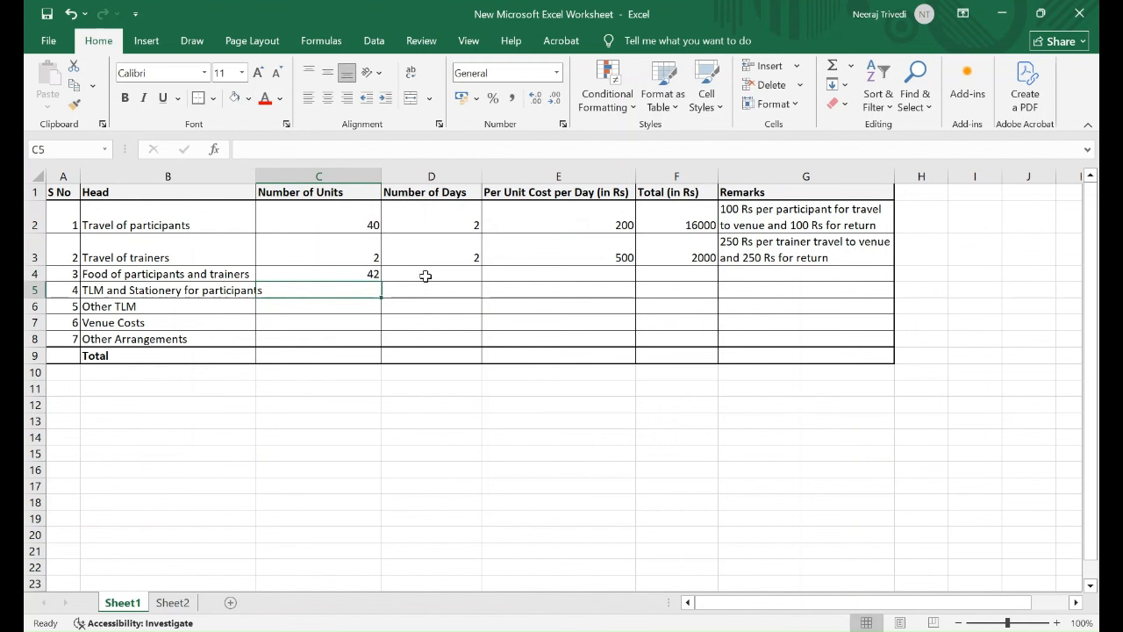
- Enter 2 days and a per unit cost of 150 for Food of participants and trainers in row 4
{"action": "left_click", "coordinate": [426, 275]}
{"action": "type", "text": "2"}
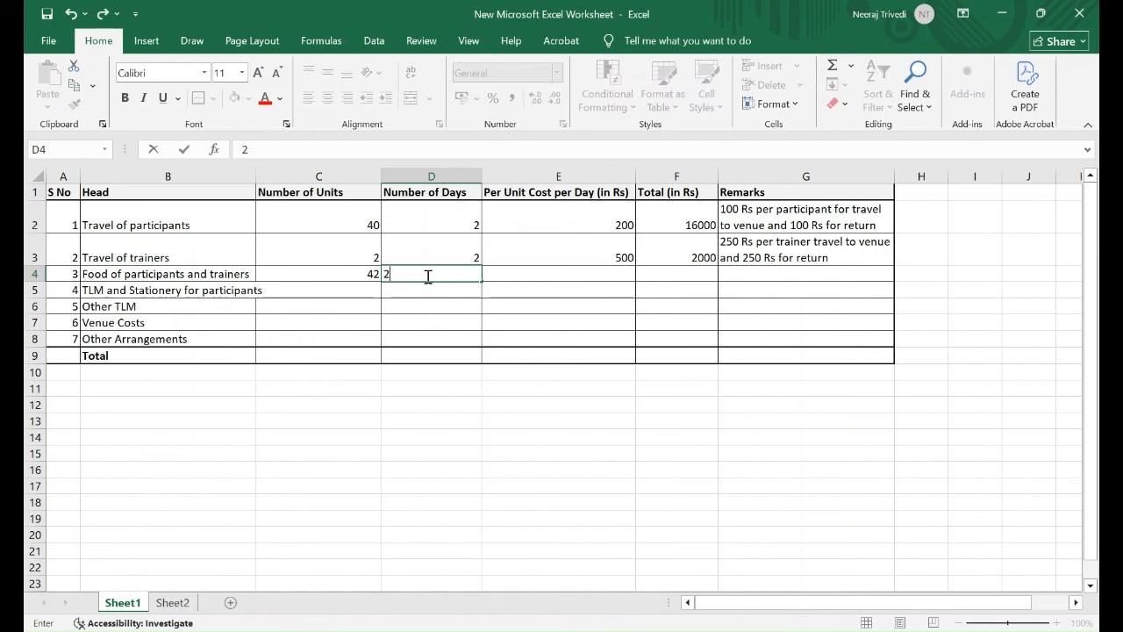
{"action": "key", "text": "Tab"}
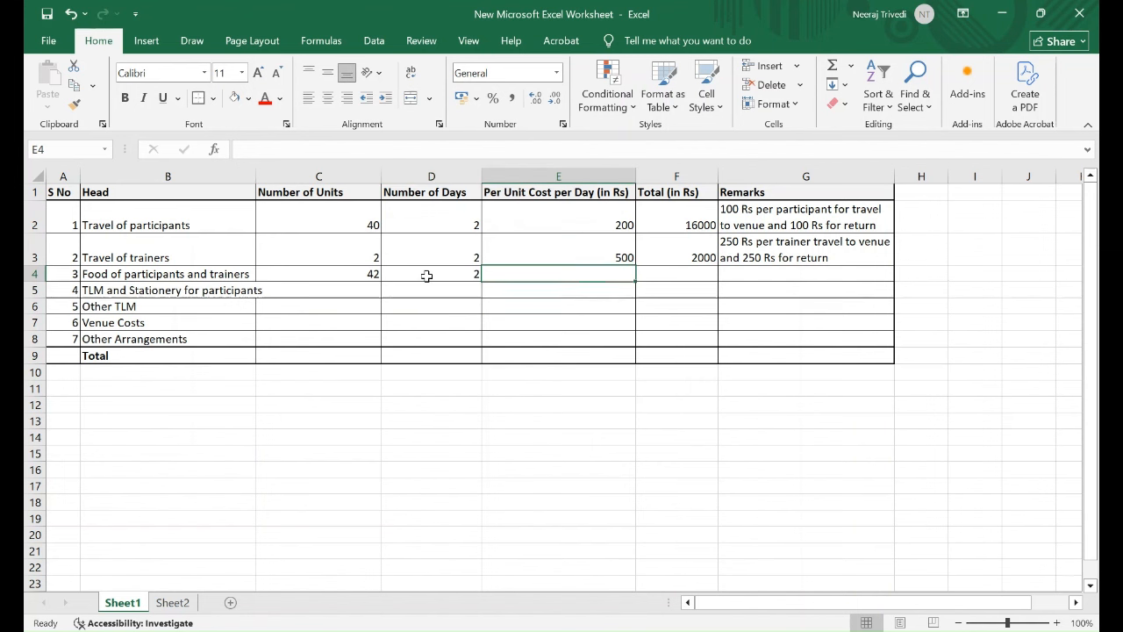
{"action": "type", "text": "150"}
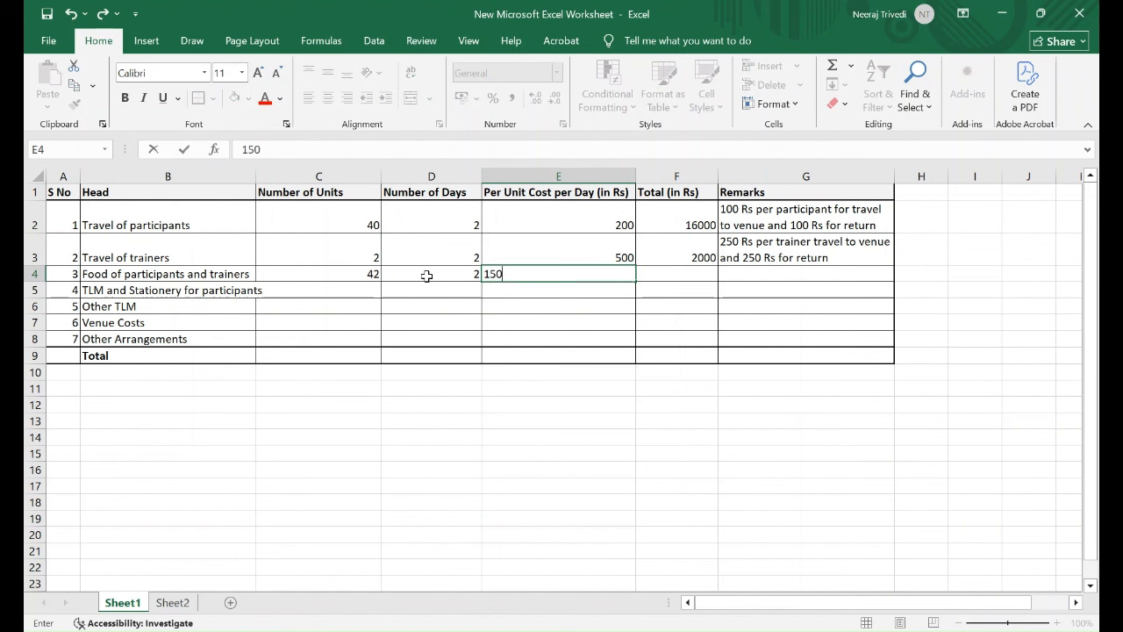
- Calculate the total for Food of participants and trainers in F4 with the formula =C4*D4*E4
{"action": "left_click", "coordinate": [692, 275]}
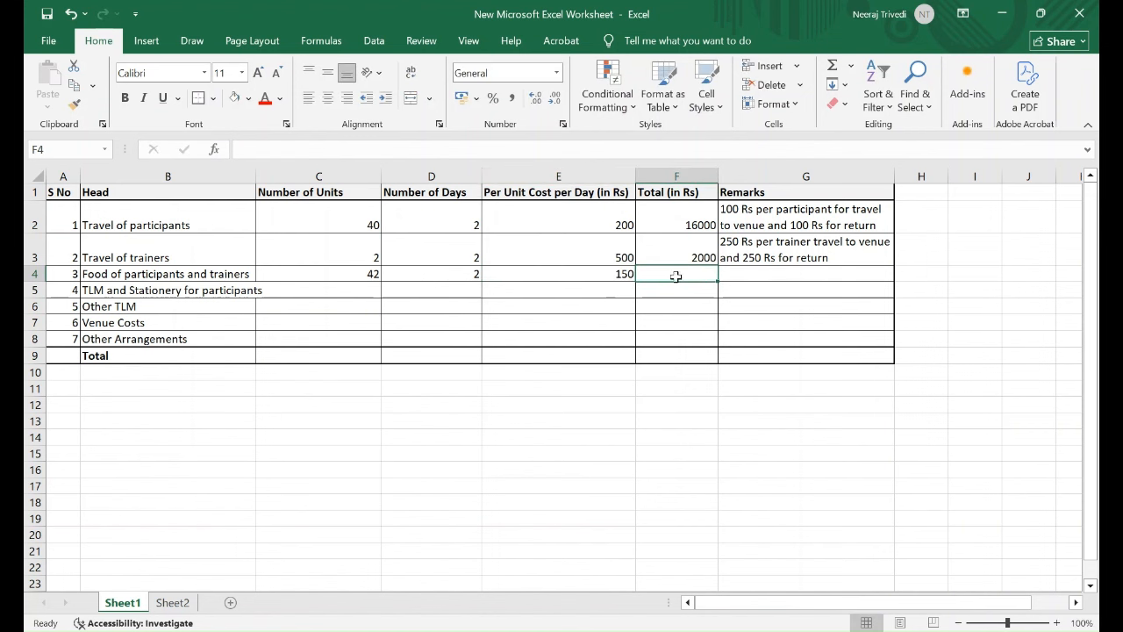
{"action": "type", "text": "="}
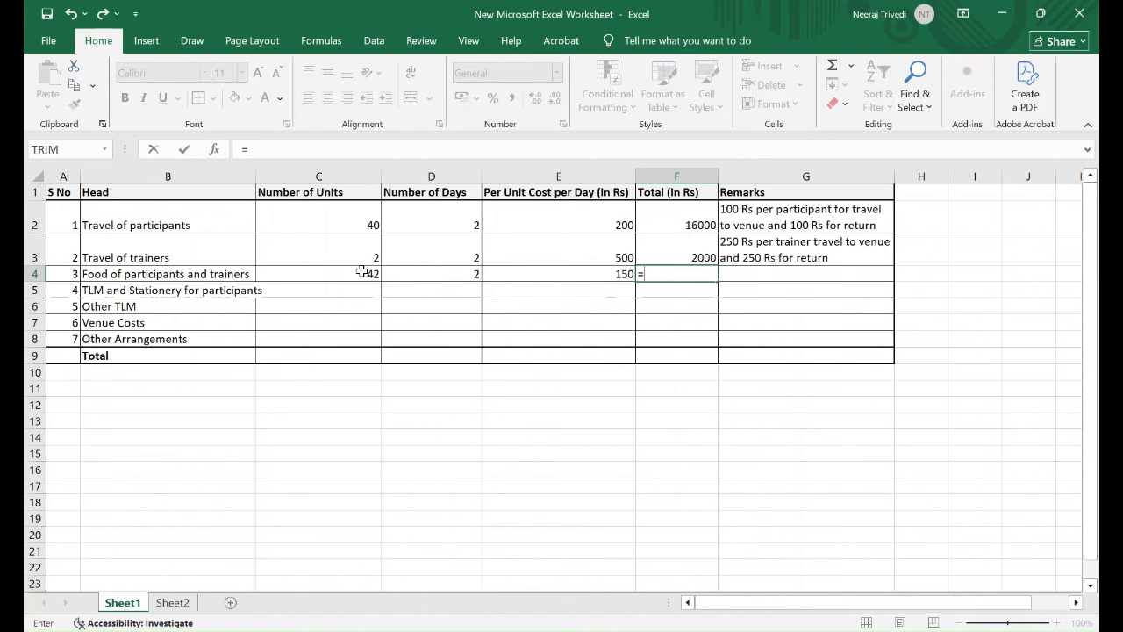
{"action": "left_click", "coordinate": [362, 273]}
{"action": "type", "text": "*"}
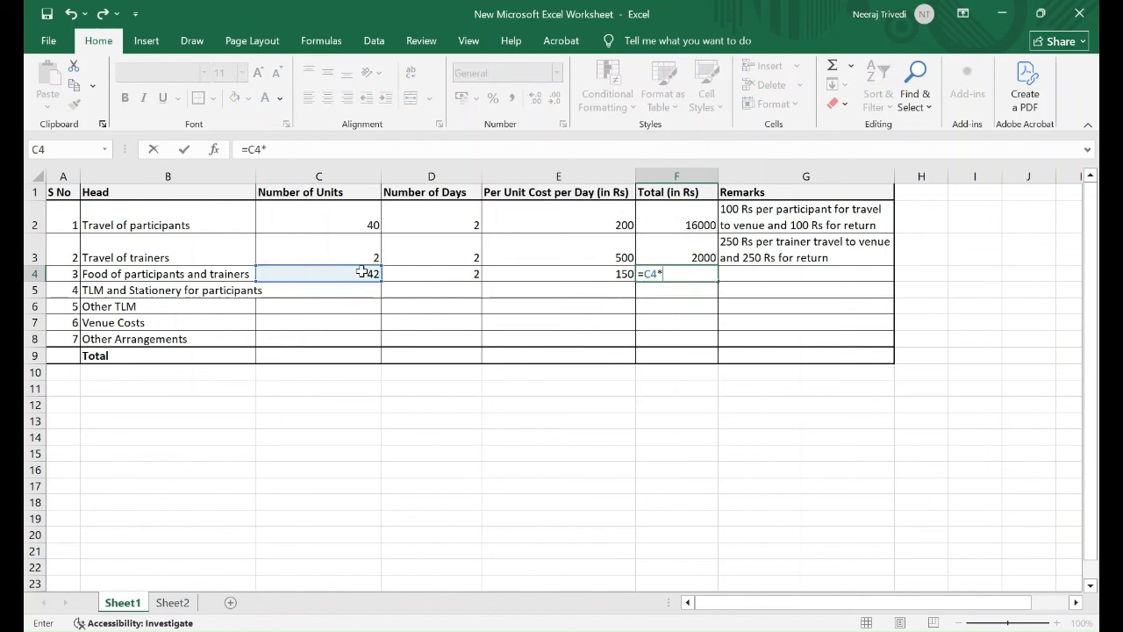
{"action": "left_click", "coordinate": [427, 273]}
{"action": "type", "text": "*"}
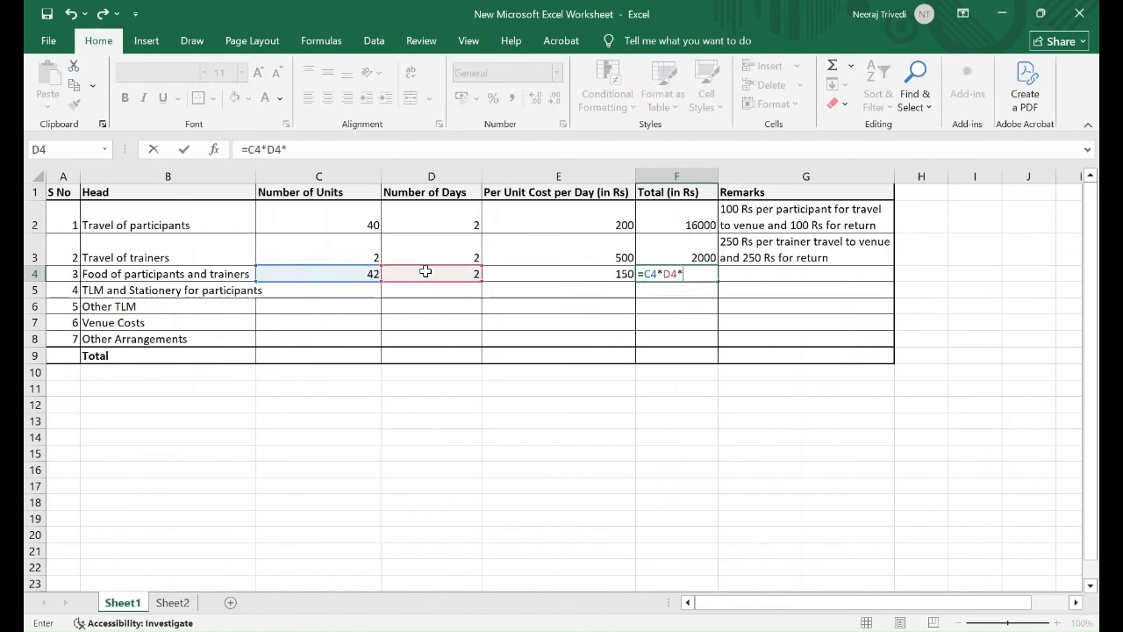
{"action": "left_click", "coordinate": [545, 267]}
{"action": "key", "text": "Return"}
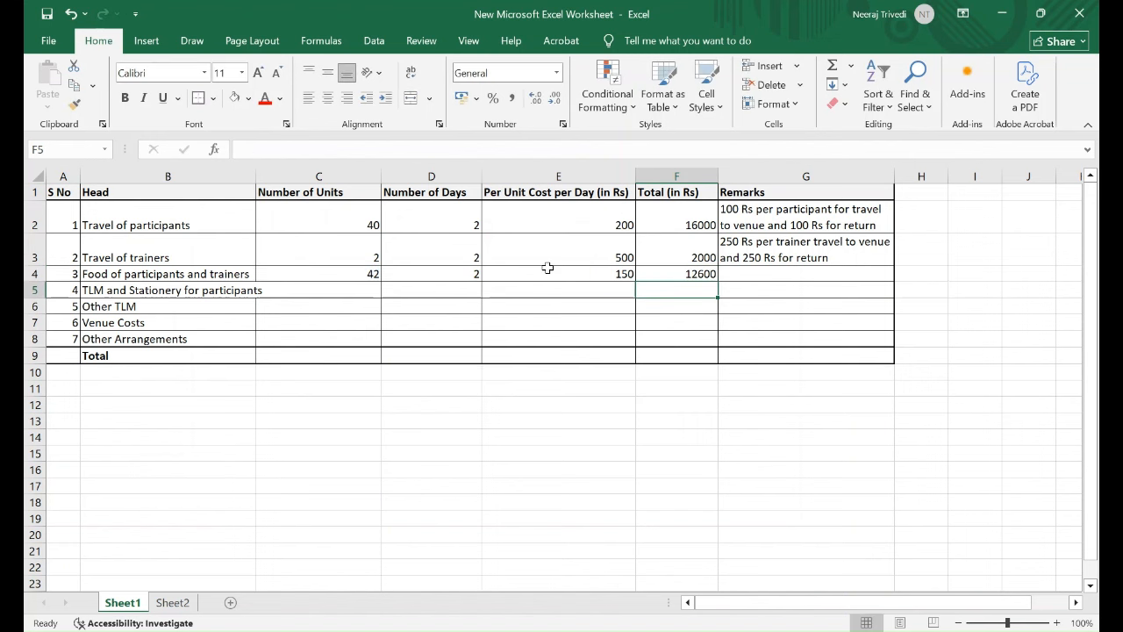
- Copy the Travel of trainers total formula from F3 into F4 and compare the row cells each formula refers to
{"action": "key", "text": "Up"}
{"action": "key", "text": "Up"}
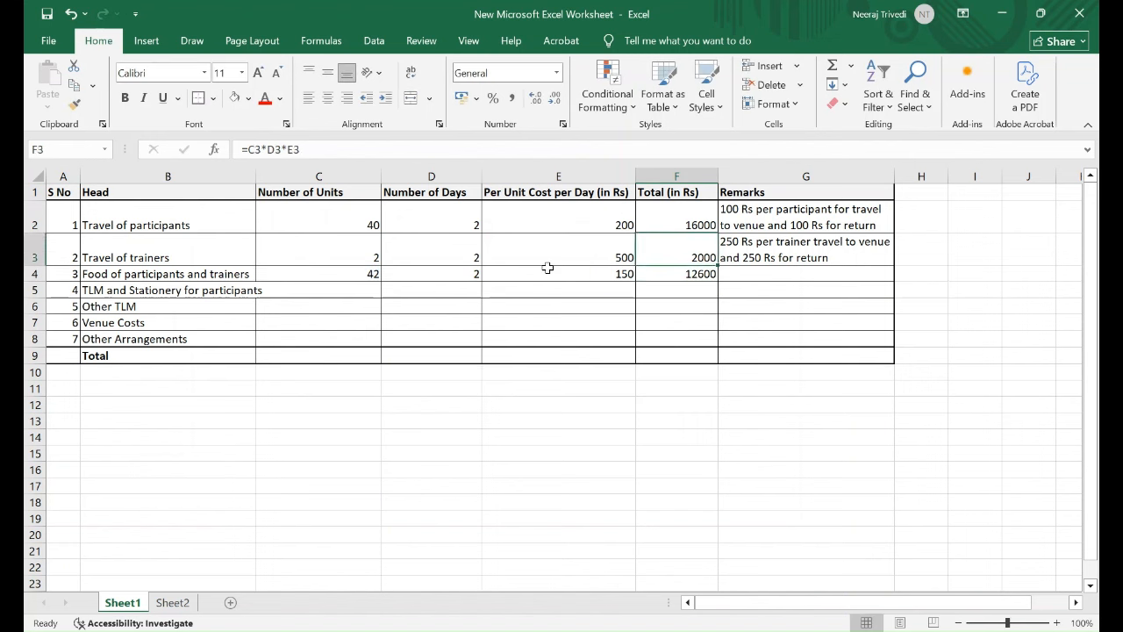
{"action": "key", "text": "ctrl+c"}
{"action": "key", "text": "Down"}
{"action": "key", "text": "ctrl+v"}
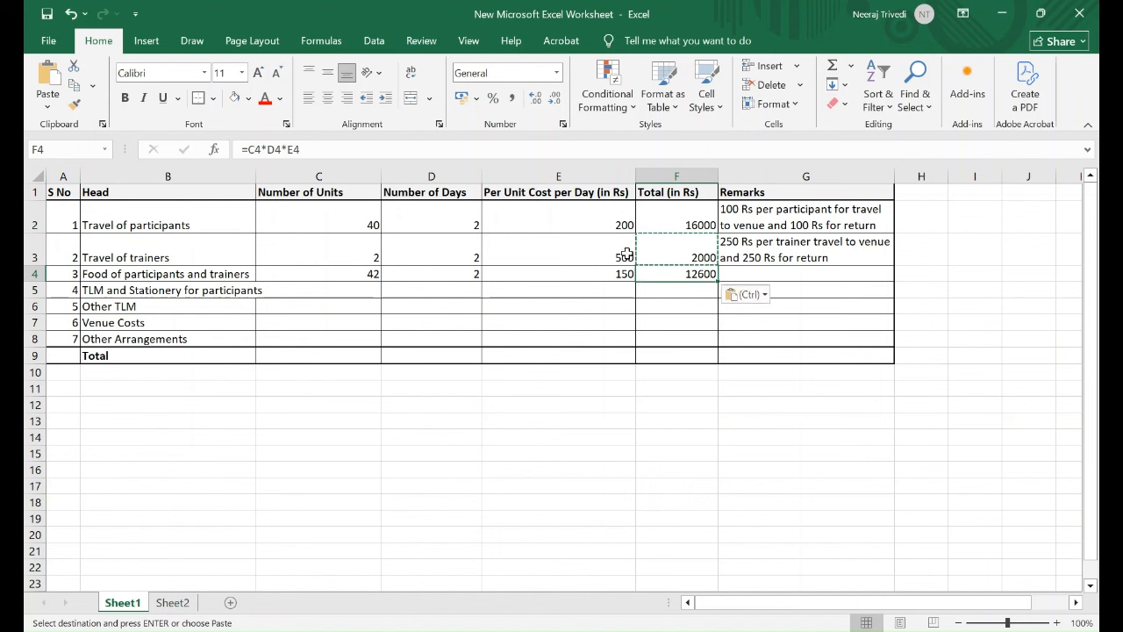
{"action": "key", "text": "Up"}
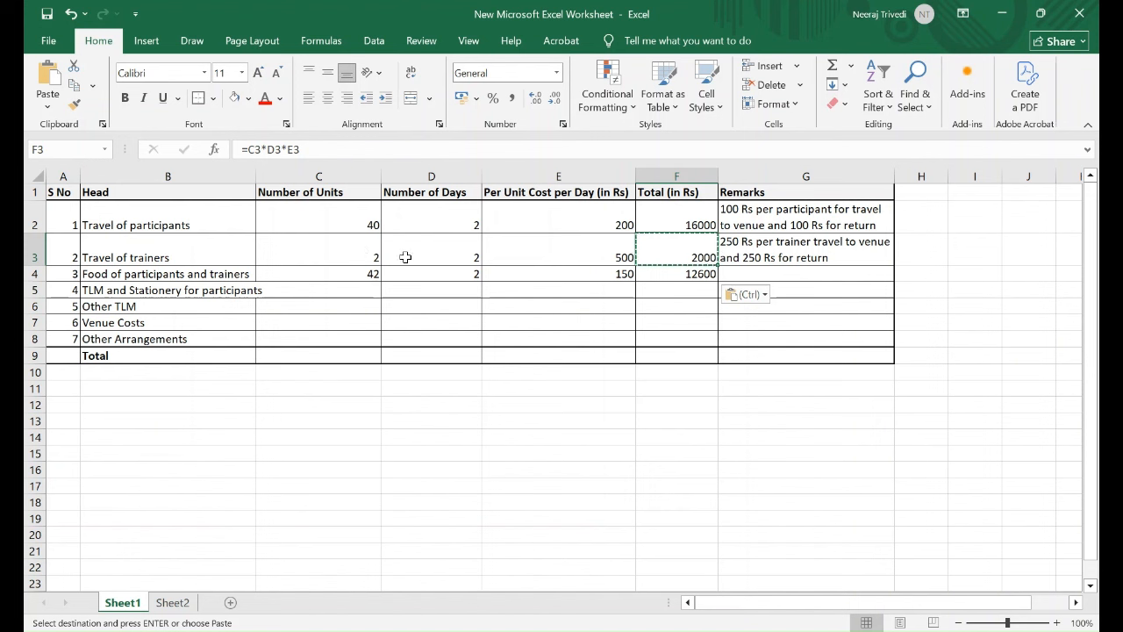
{"action": "left_click", "coordinate": [672, 277]}
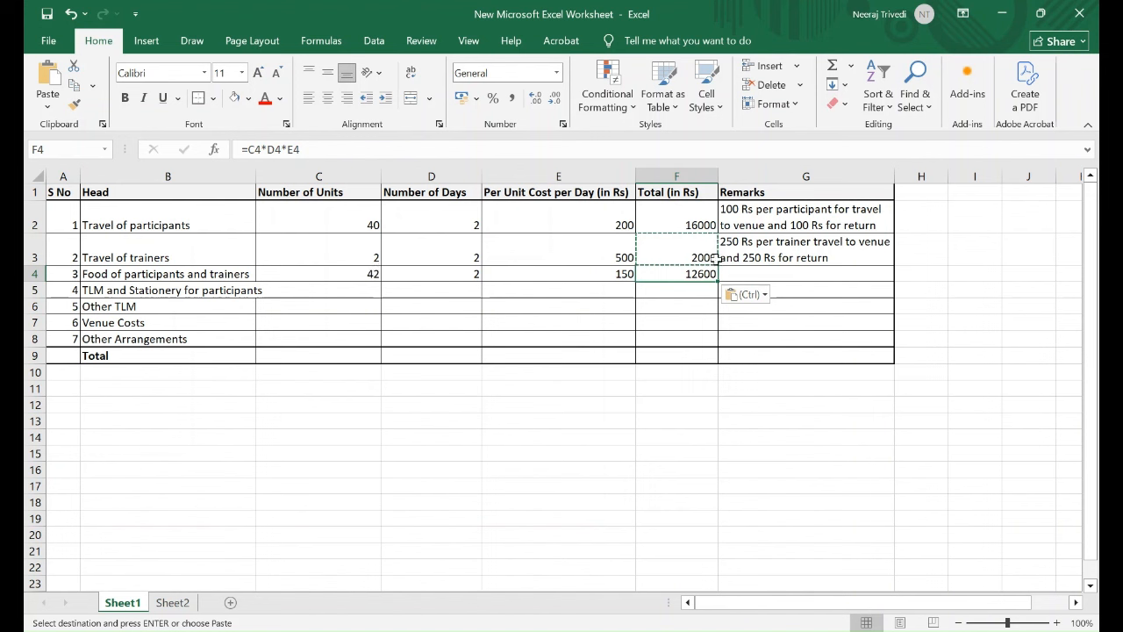
- Enter the remark "Lunch, tea and snacks" for Food of participants and trainers in G4
{"action": "left_click", "coordinate": [743, 278]}
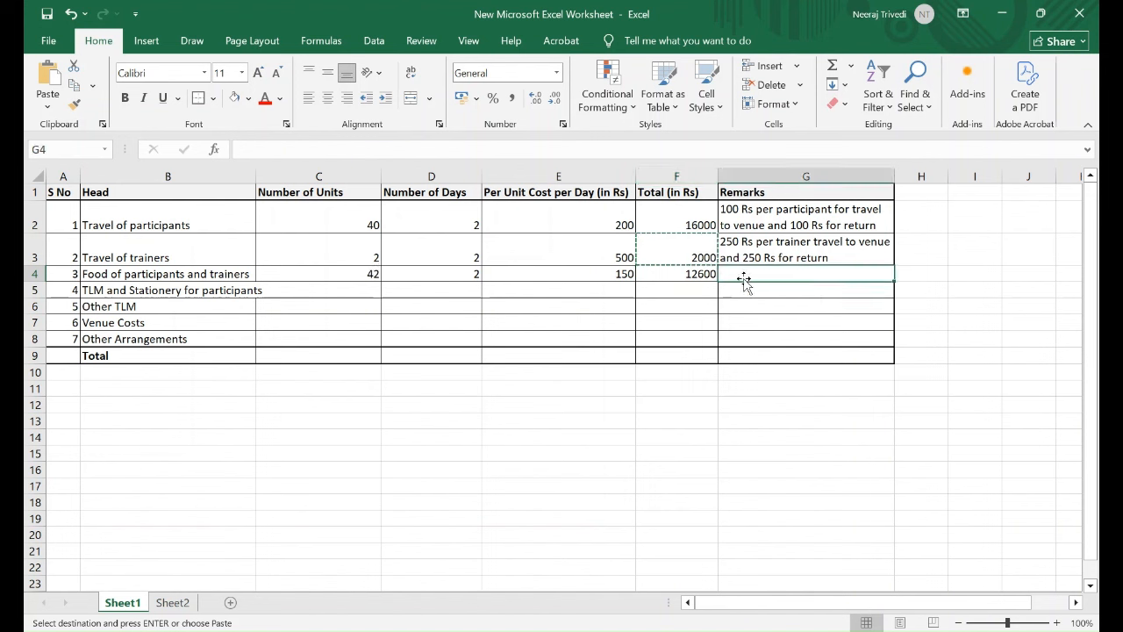
{"action": "type", "text": "Lunch, tea and snacks"}
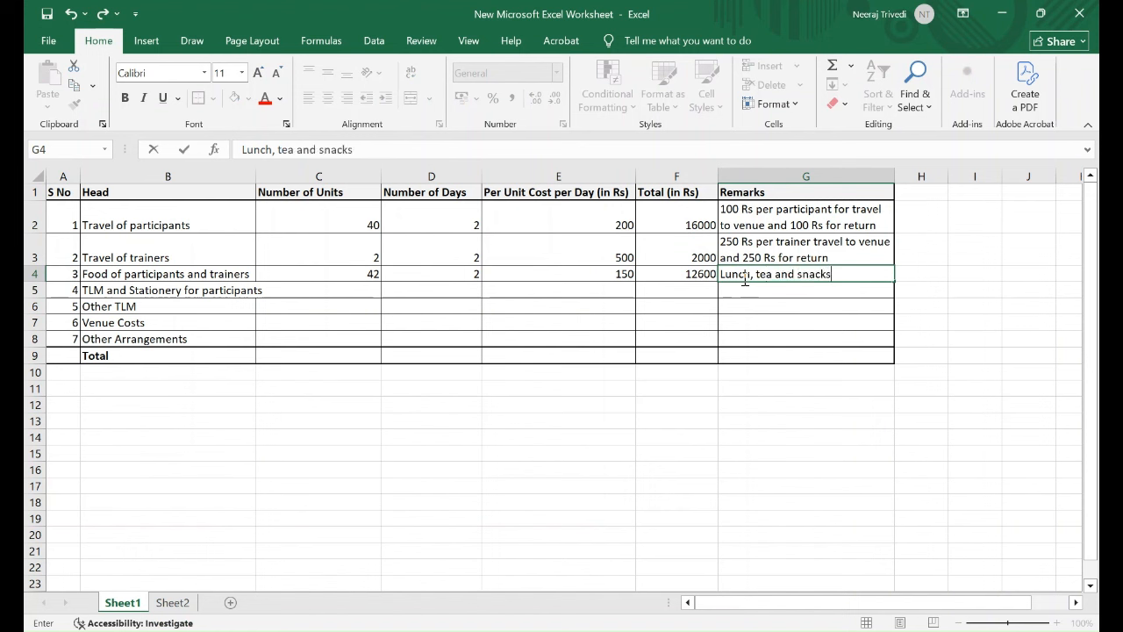
{"action": "key", "text": "Return"}
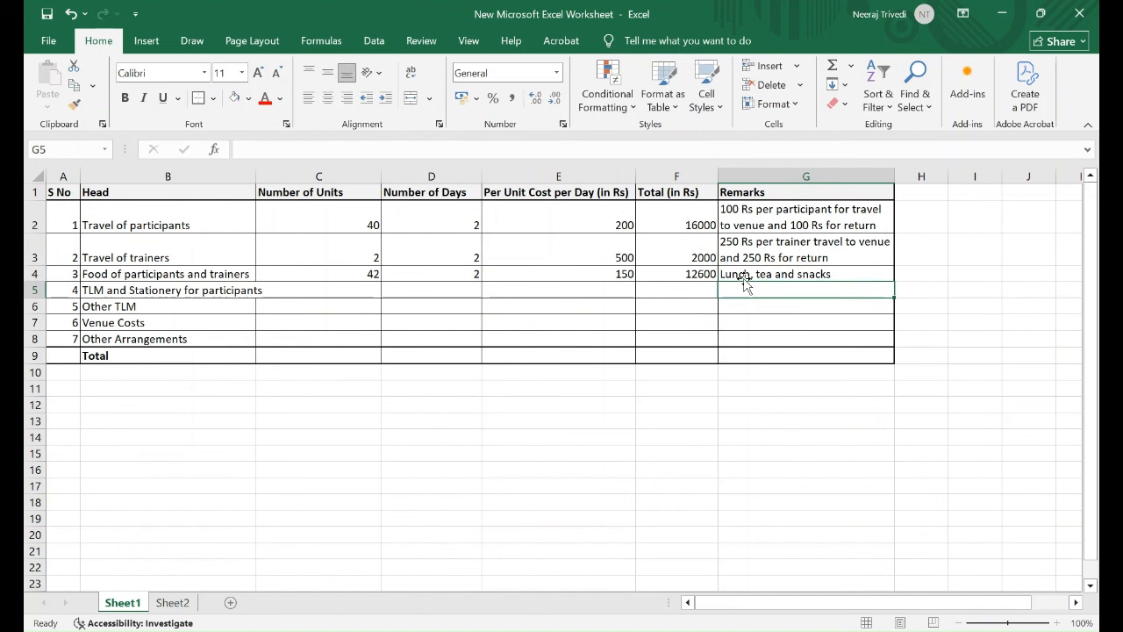
- Link the number of units for TLM and Stationery in C5 to the participant count with the formula =C2
{"action": "left_click", "coordinate": [339, 293]}
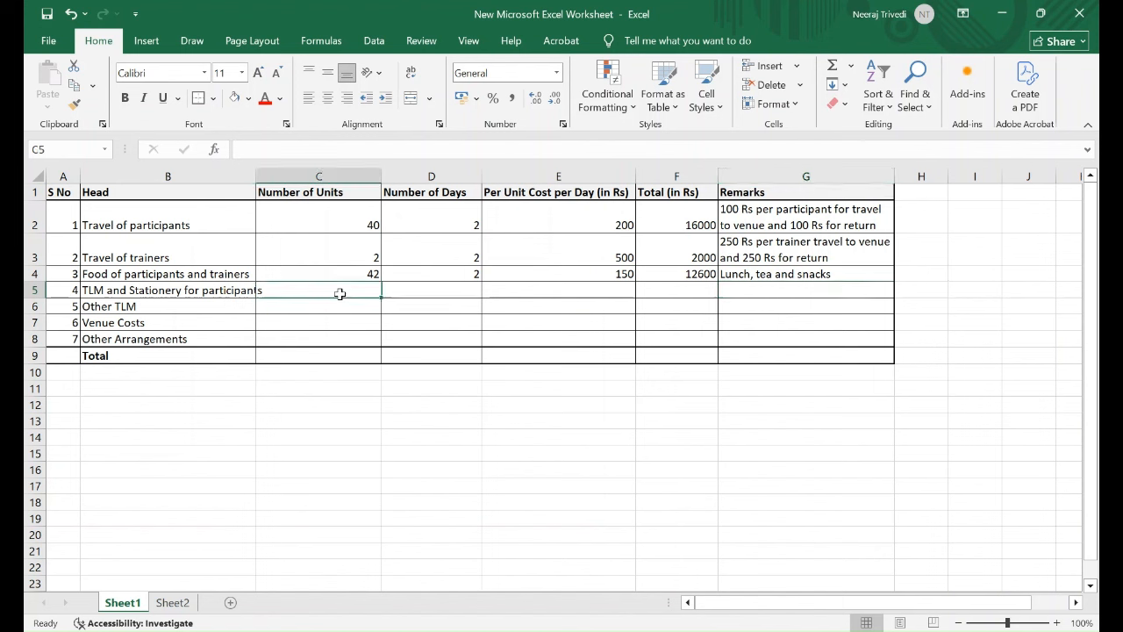
{"action": "type", "text": "="}
{"action": "left_click", "coordinate": [327, 221]}
{"action": "key", "text": "Return"}
- Enter "Not Applicable" as the number of days and 100 as the per unit cost for TLM and Stationery in row 5
{"action": "left_click", "coordinate": [456, 294]}
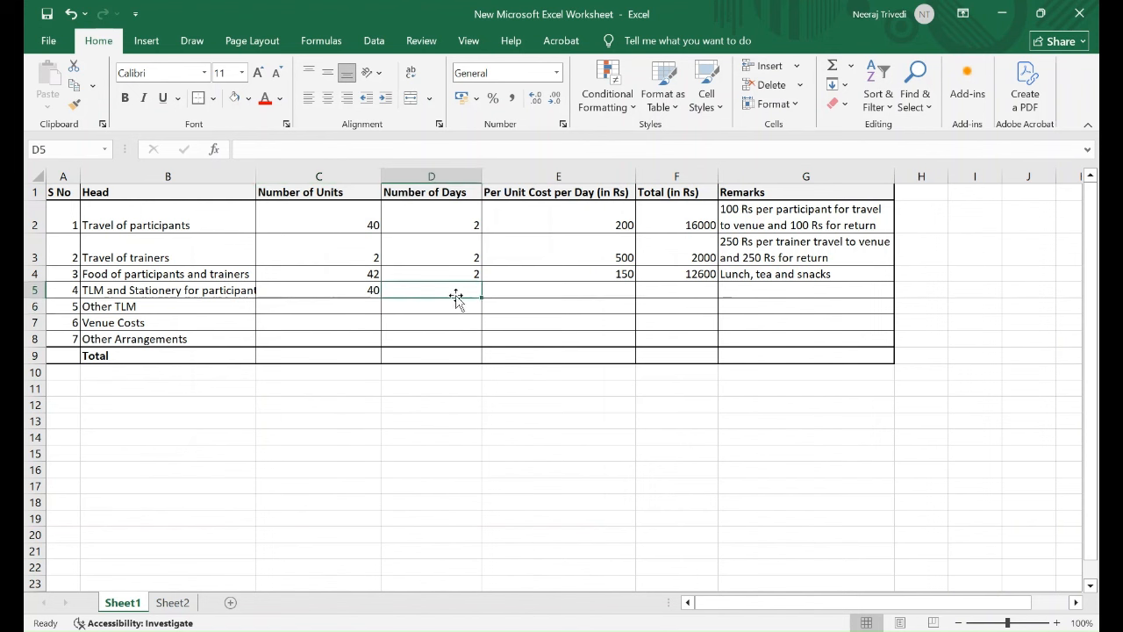
{"action": "type", "text": "Not"}
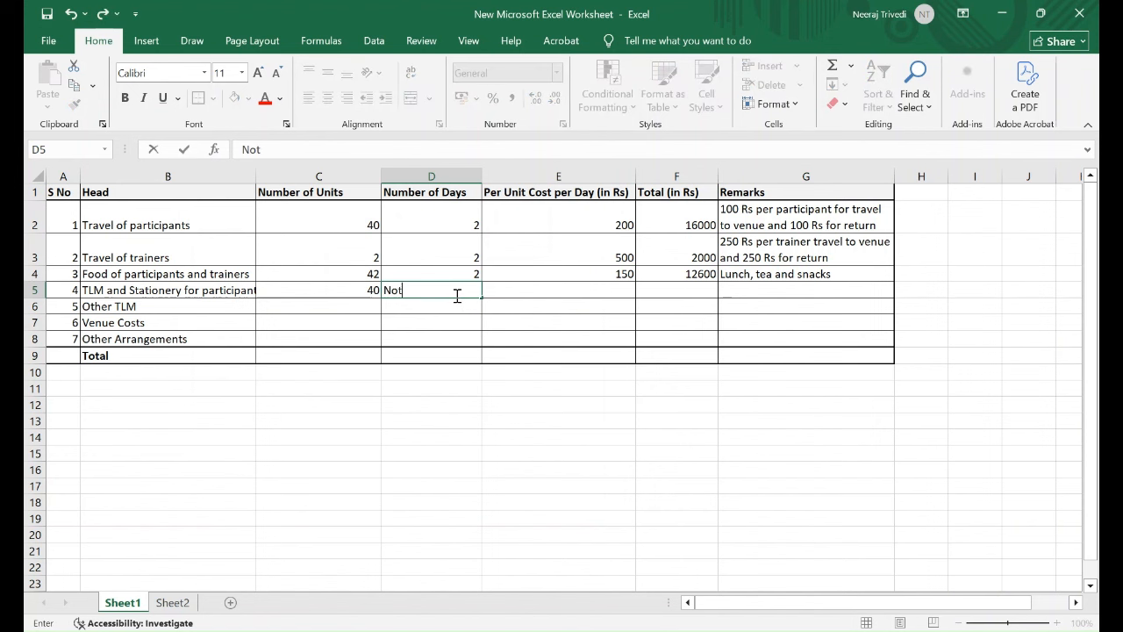
{"action": "type", "text": " Applicable"}
{"action": "left_click", "coordinate": [568, 288]}
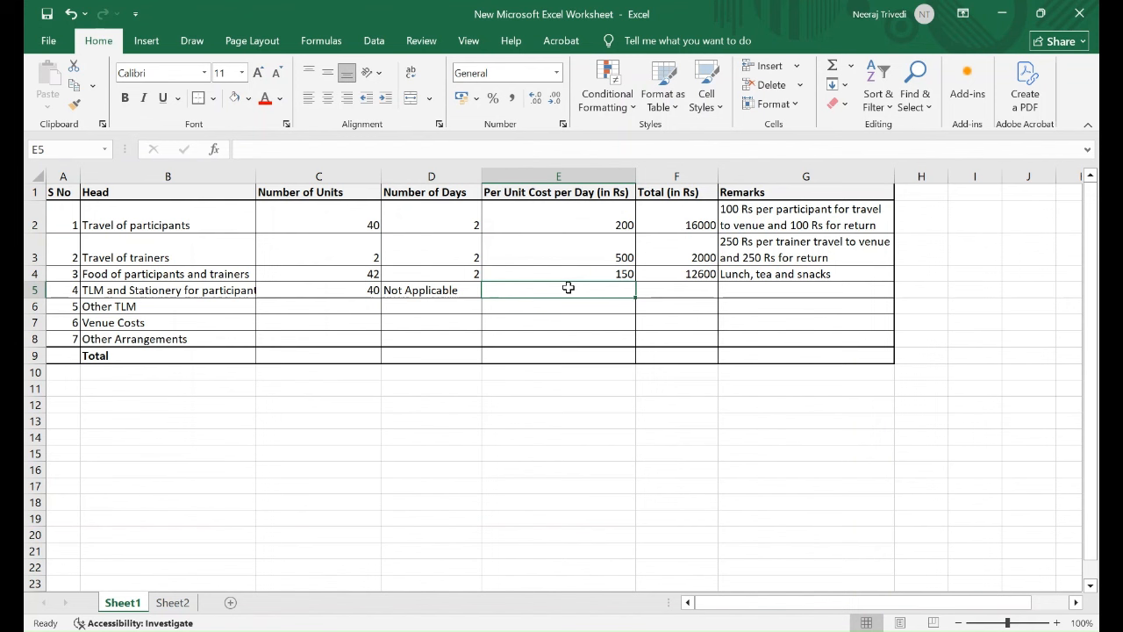
{"action": "type", "text": "100"}
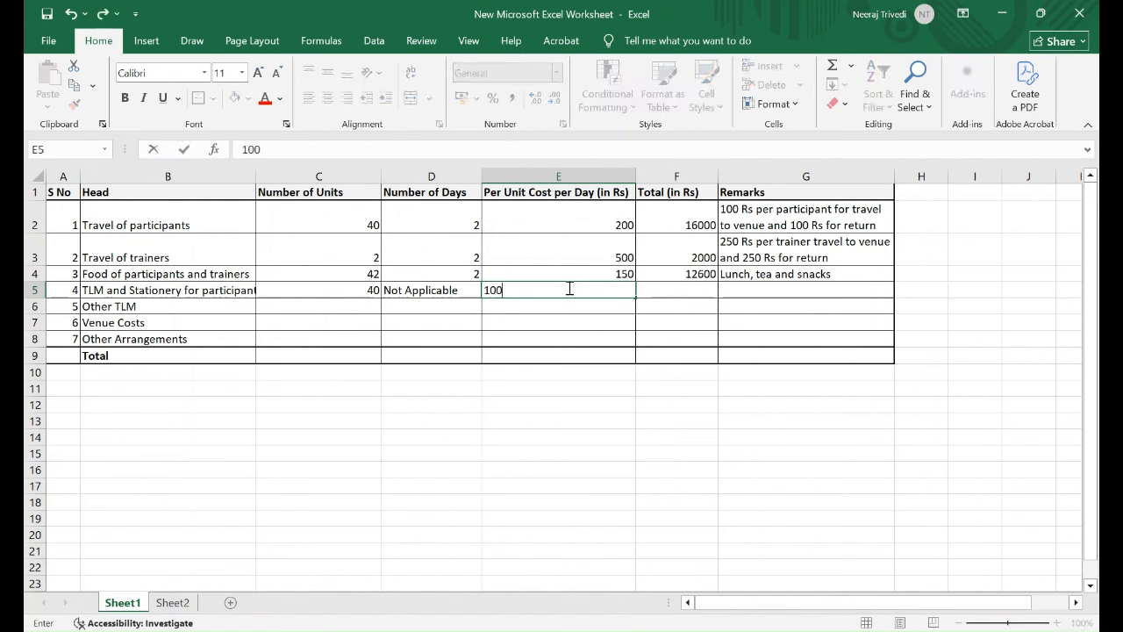
{"action": "key", "text": "Return"}
- Calculate the TLM and Stationery total in F5 with the formula =C5*E5, leaving out the days
{"action": "left_click", "coordinate": [677, 291]}
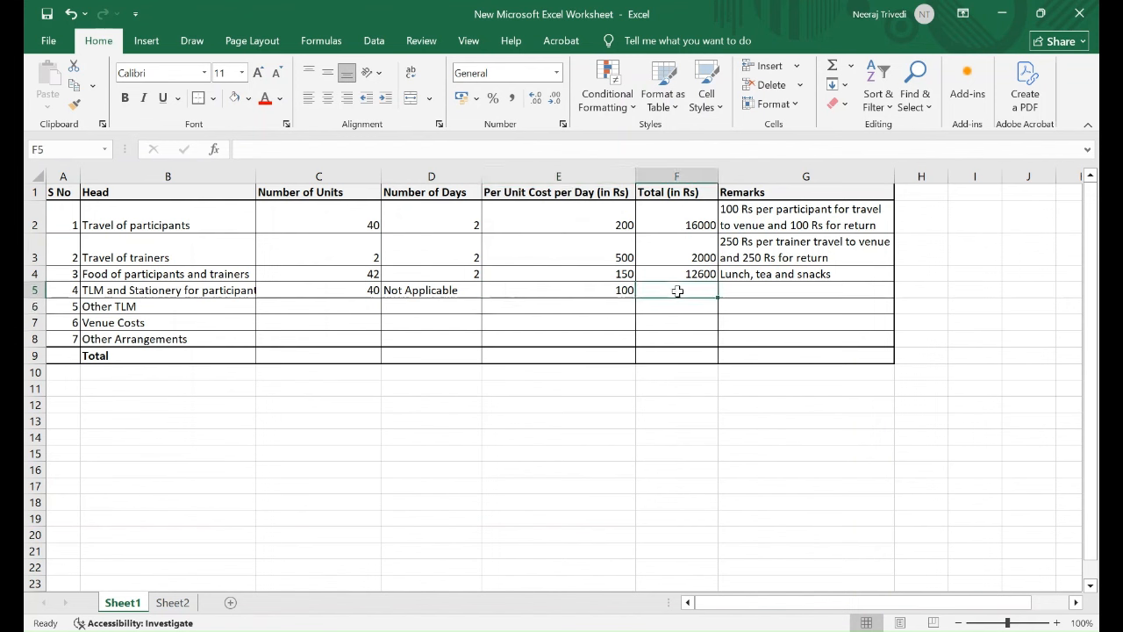
{"action": "type", "text": "="}
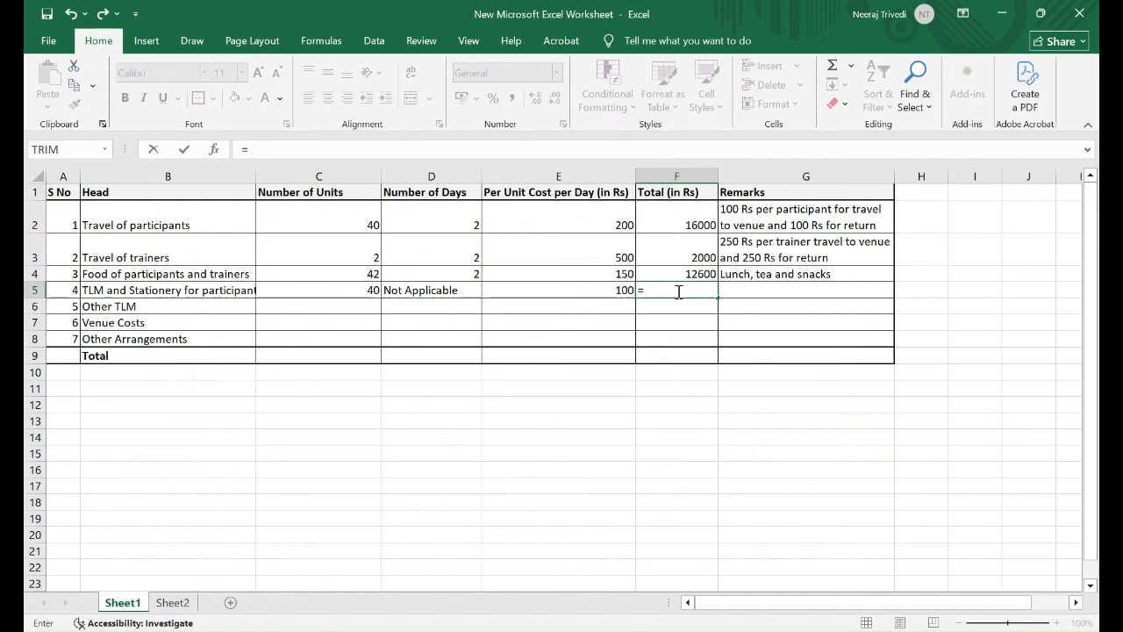
{"action": "left_click", "coordinate": [363, 291]}
{"action": "type", "text": "*"}
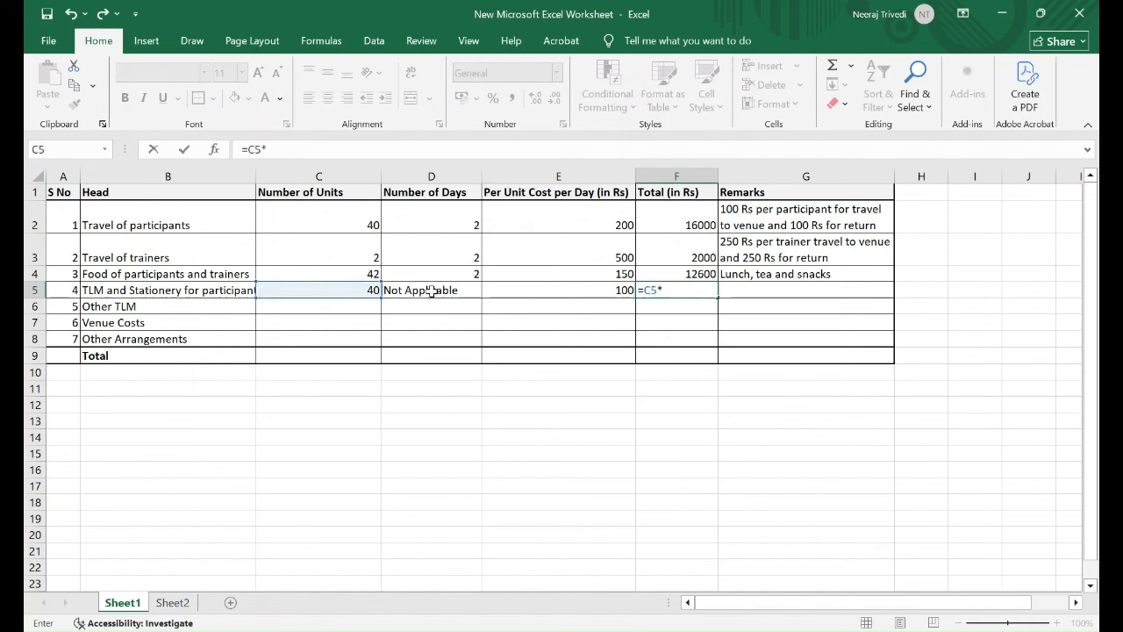
{"action": "left_click", "coordinate": [557, 290]}
{"action": "key", "text": "Return"}
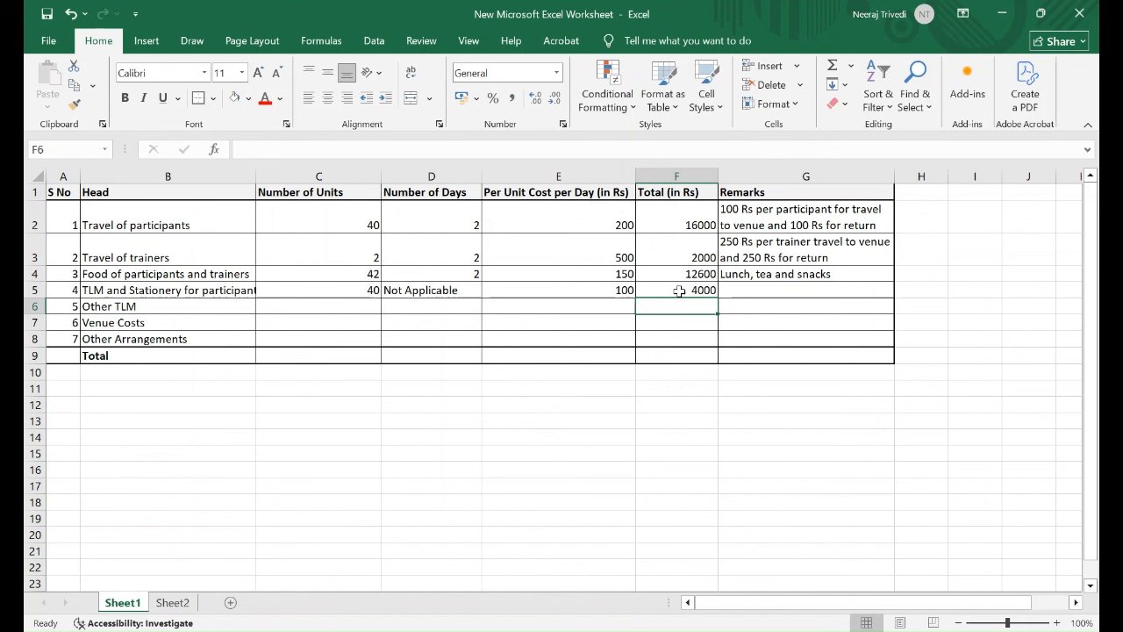
- Enter the remark "TLM worth Rs 100 per participant" in G5
{"action": "left_click", "coordinate": [757, 287]}
{"action": "type", "text": "Rs 1-"}
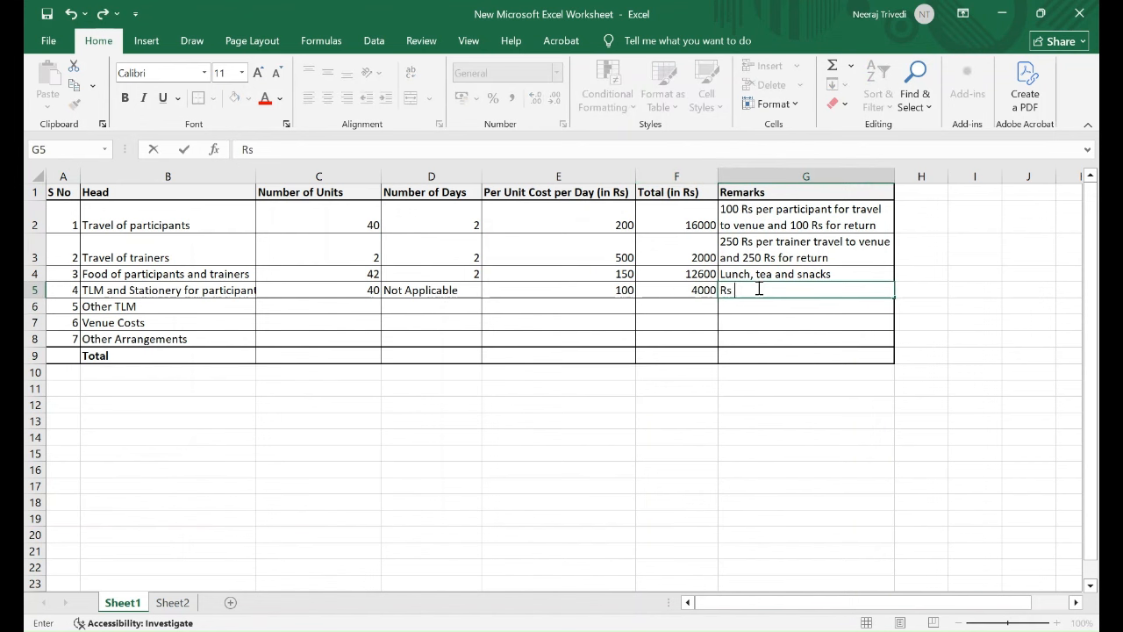
{"action": "key", "text": "BackSpace"}
{"action": "key", "text": "BackSpace"}
{"action": "key", "text": "BackSpace"}
{"action": "key", "text": "BackSpace"}
{"action": "type", "text": "TLM worth Rs 100"}
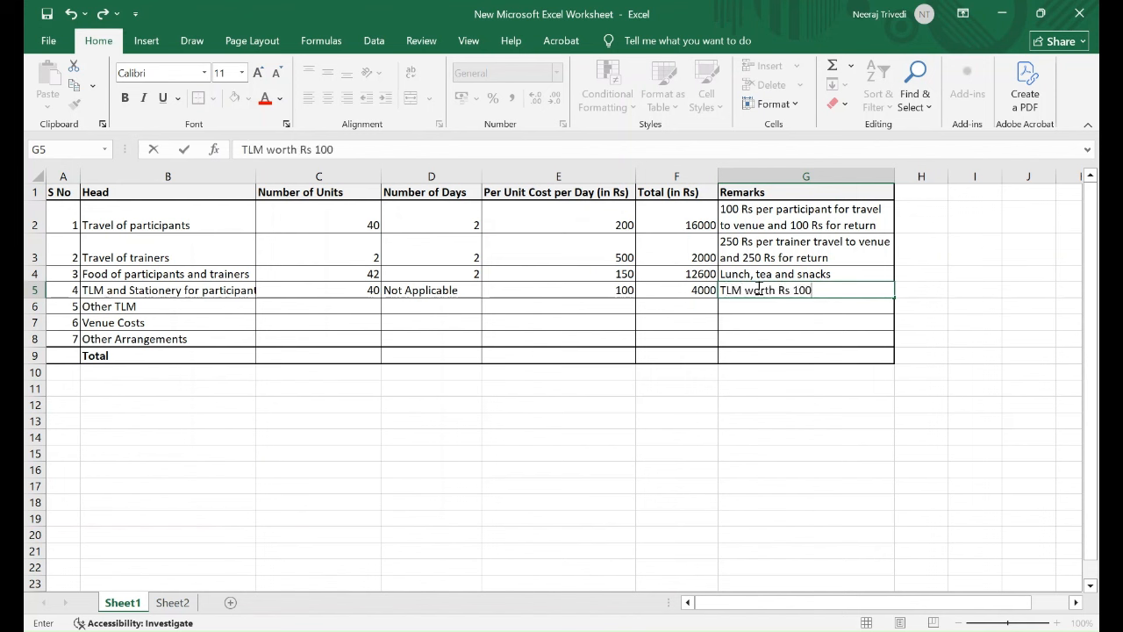
{"action": "type", "text": " per participant"}
{"action": "key", "text": "Return"}
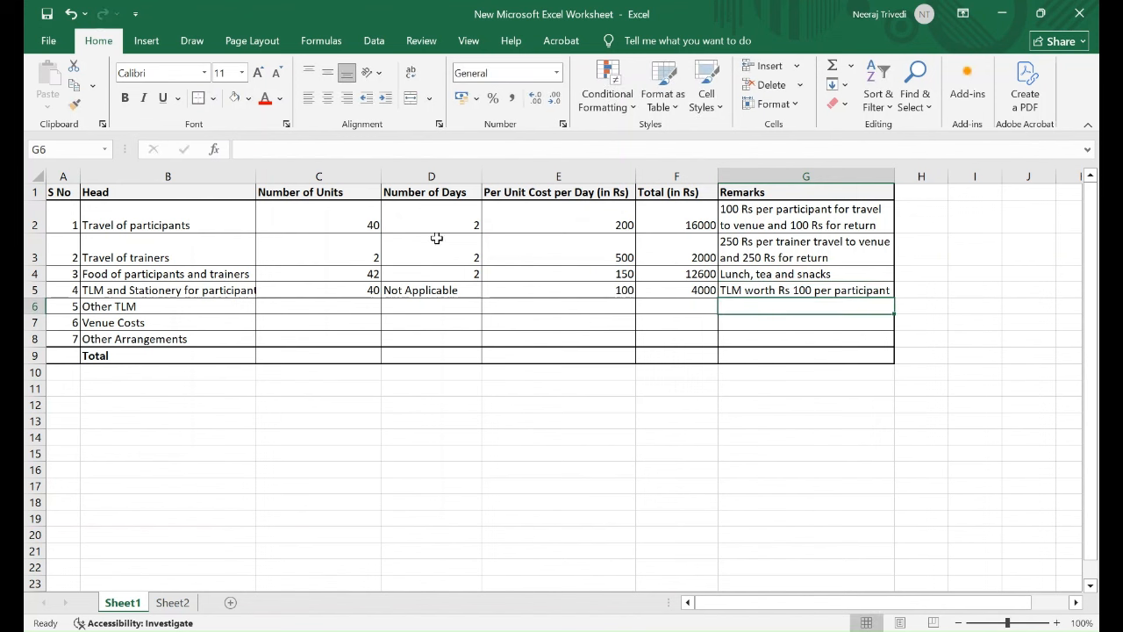
- Black out the non-applicable cells D5 and C6:E6 with a black fill color
{"action": "left_click", "coordinate": [441, 291]}
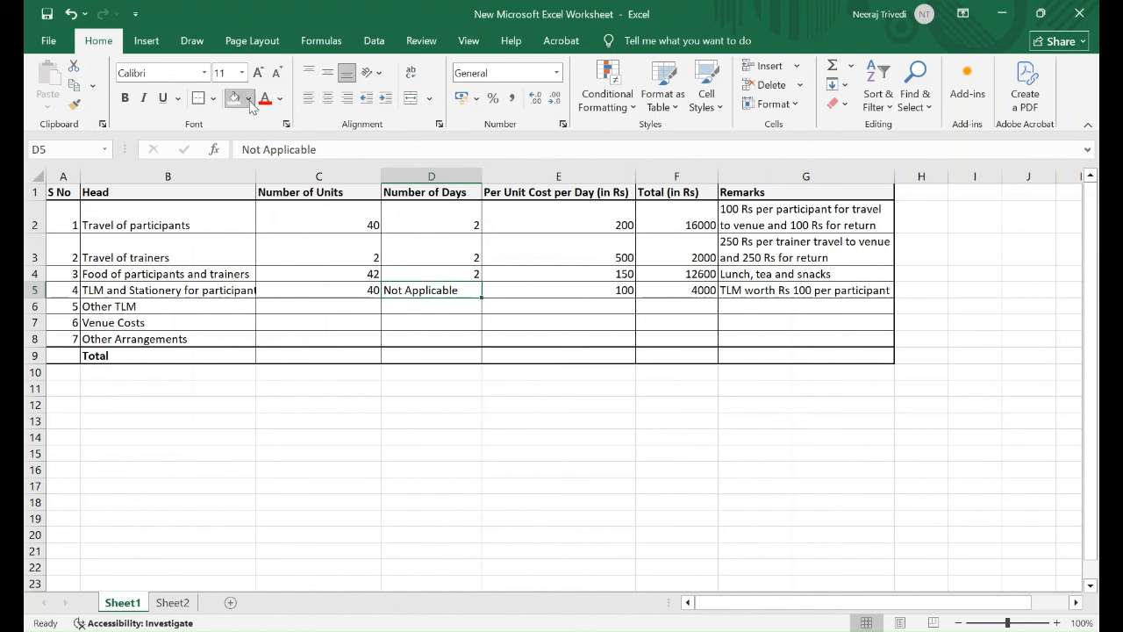
{"action": "left_click", "coordinate": [264, 176]}
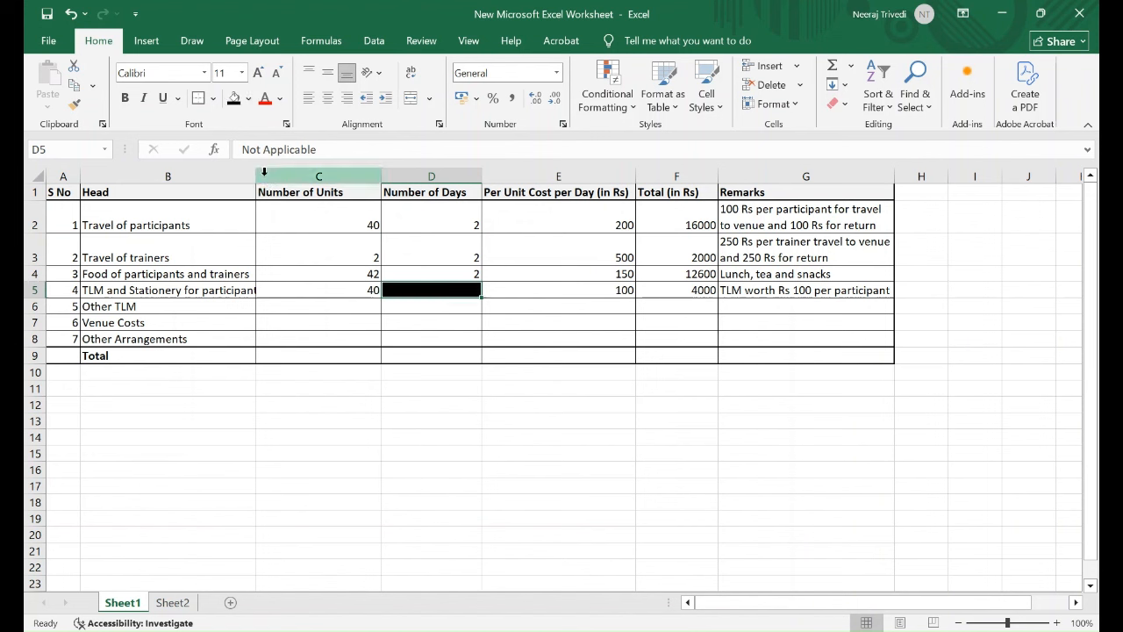
{"action": "left_click", "coordinate": [310, 309]}
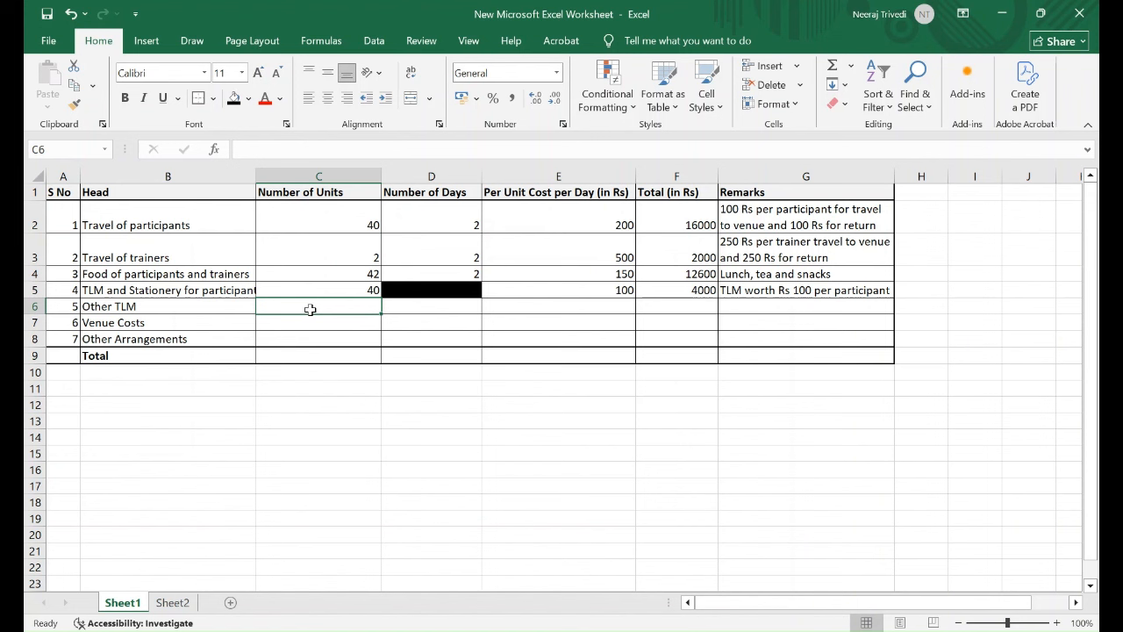
{"action": "left_click_drag", "start_coordinate": [310, 309], "coordinate": [546, 308]}
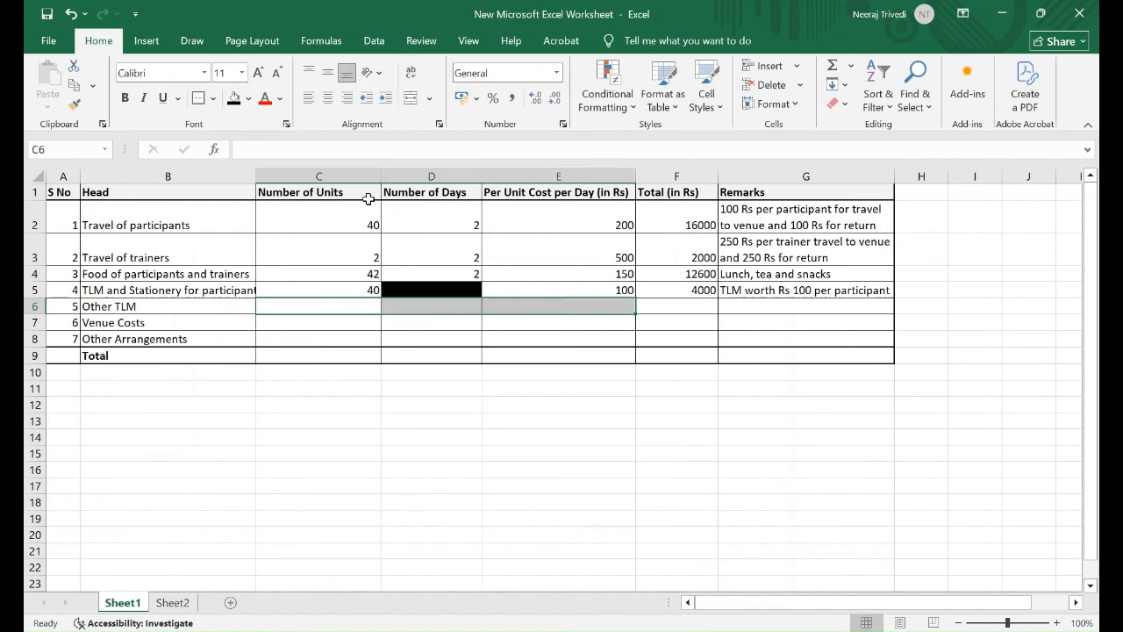
{"action": "left_click", "coordinate": [233, 97]}
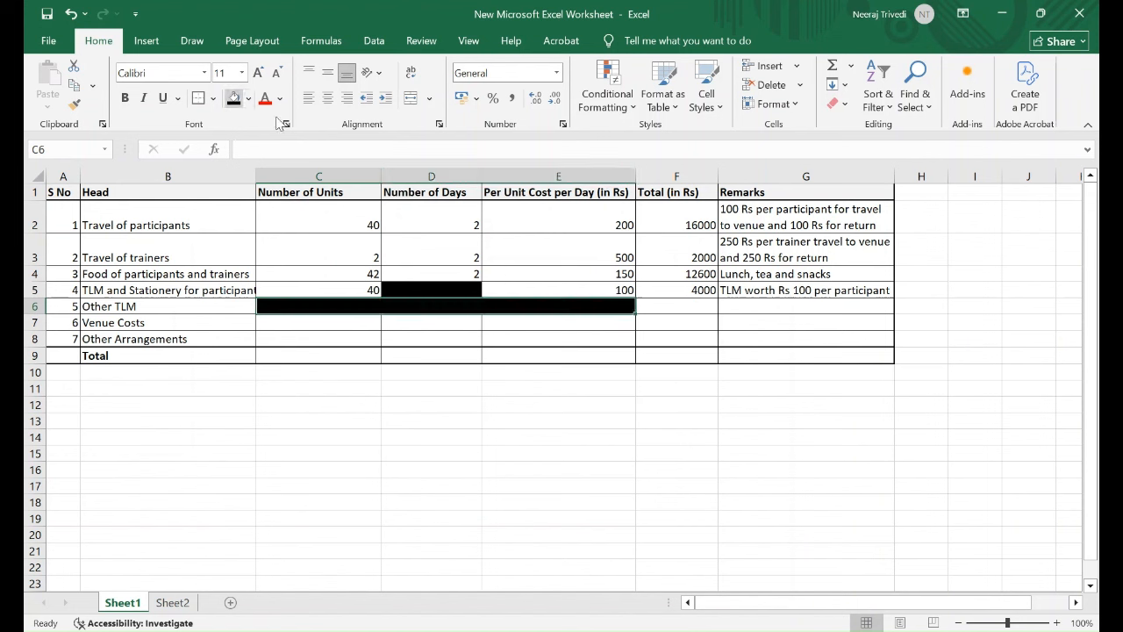
- Enter 2000 directly as the total for Other TLM in F6
{"action": "left_click", "coordinate": [702, 308]}
{"action": "type", "text": "200"}
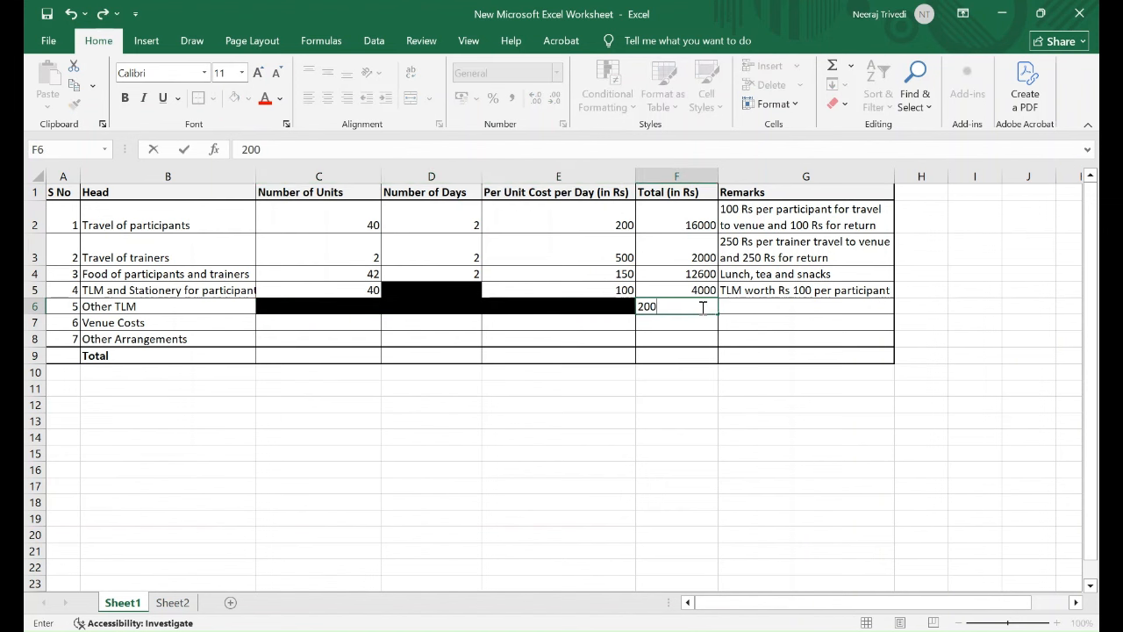
{"action": "type", "text": "0"}
{"action": "key", "text": "Return"}
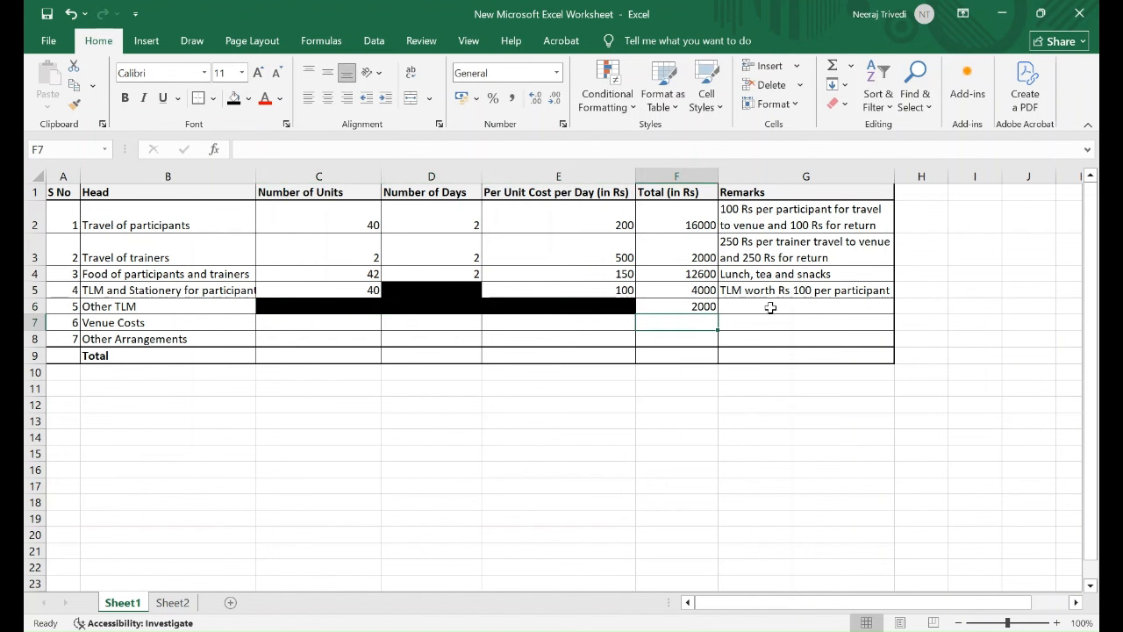
- Enter the remark "Lump sum TLM cost" for Other TLM in G6
{"action": "left_click", "coordinate": [770, 308]}
{"action": "type", "text": "Lum"}
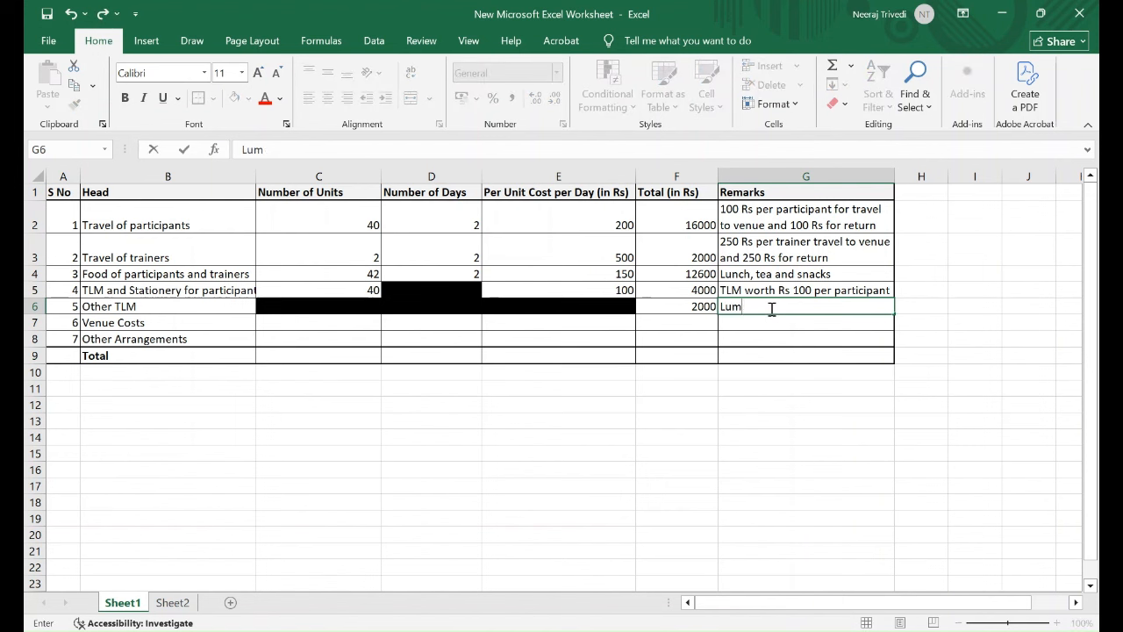
{"action": "type", "text": "psum TLM"}
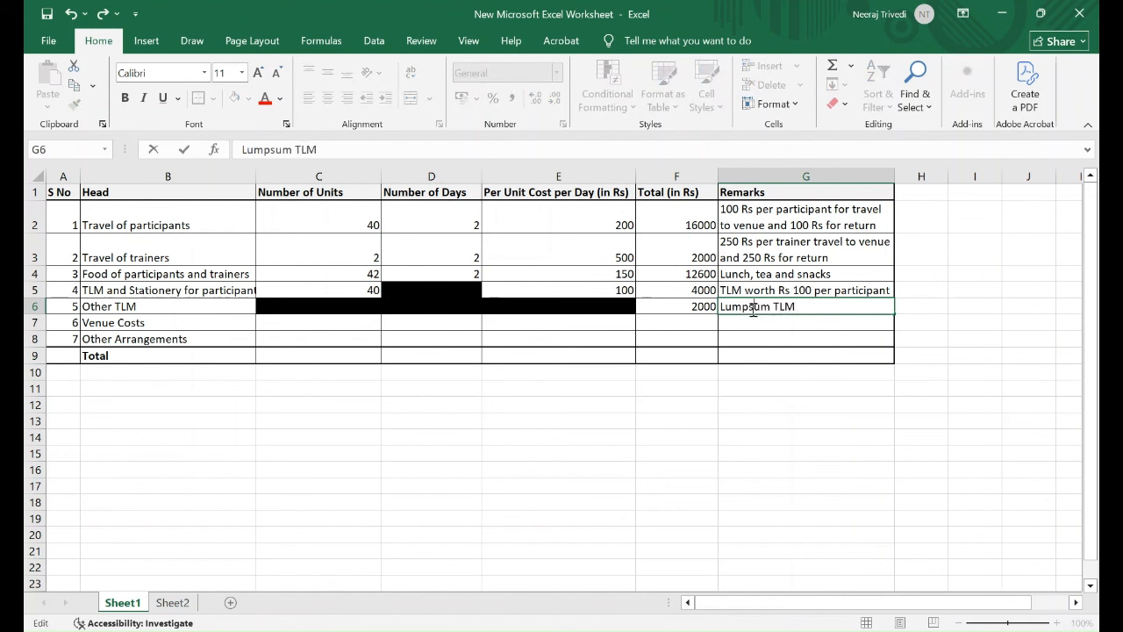
{"action": "left_click", "coordinate": [752, 306]}
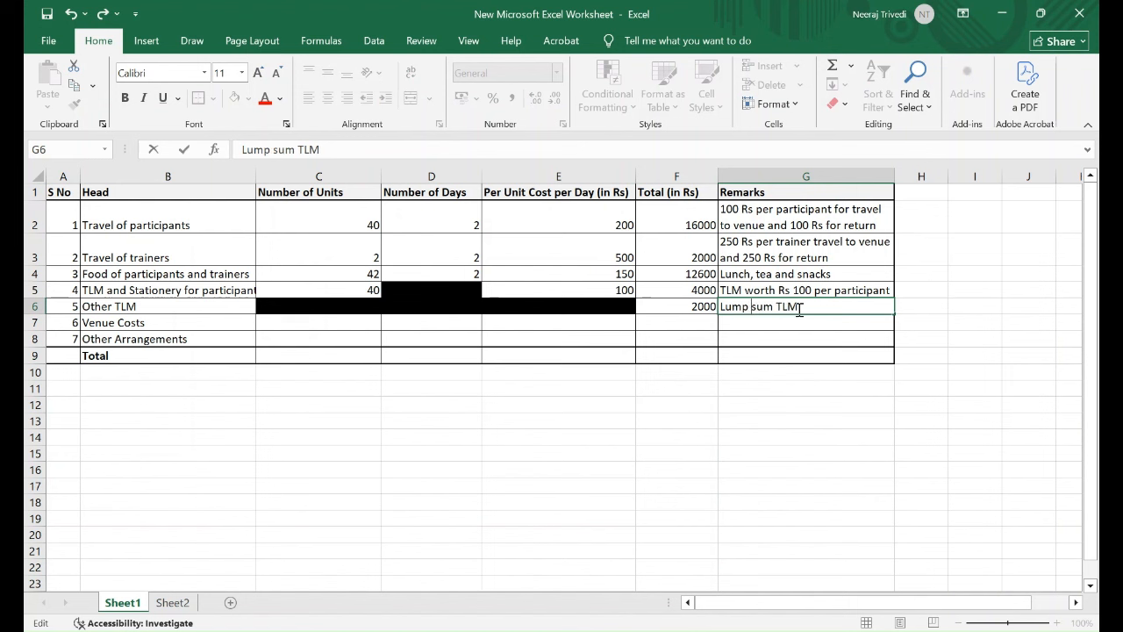
{"action": "type", "text": "cost"}
{"action": "left_click", "coordinate": [338, 320]}
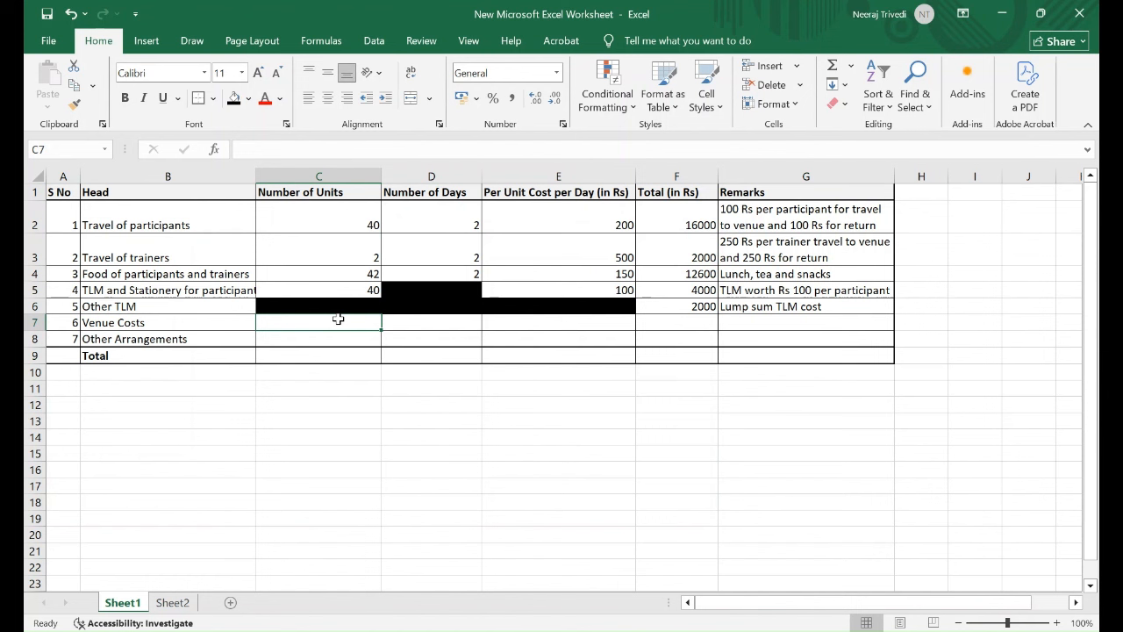
- Fill in the Venue Costs row with 1 unit, 2 days and a per unit cost per day of 500
{"action": "type", "text": "1"}
{"action": "key", "text": "Tab"}
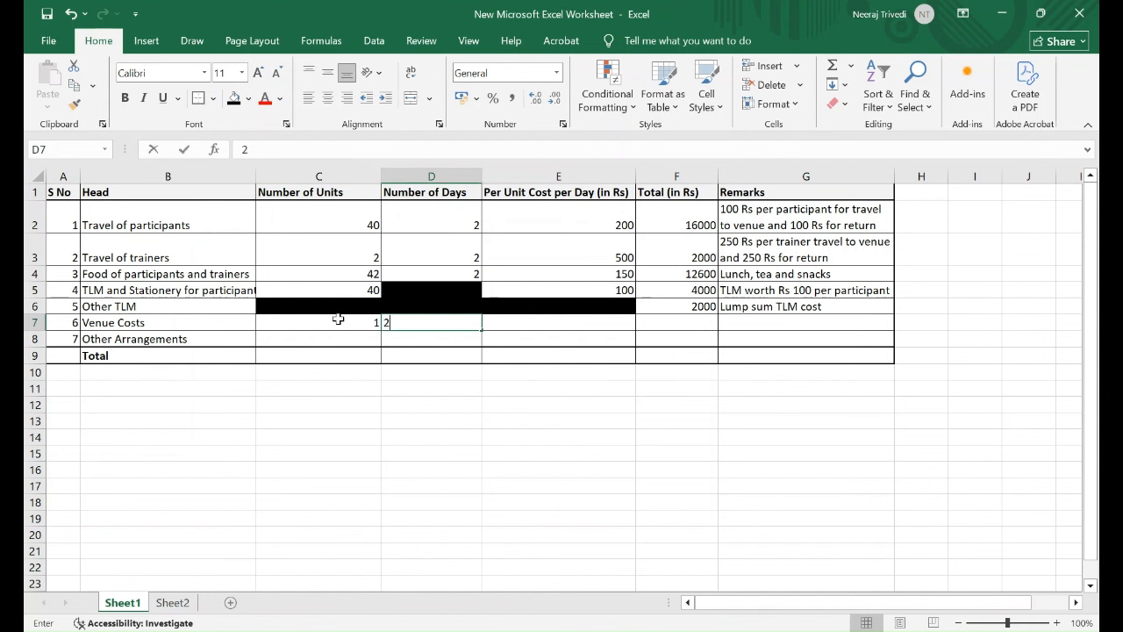
{"action": "type", "text": "2"}
{"action": "key", "text": "Tab"}
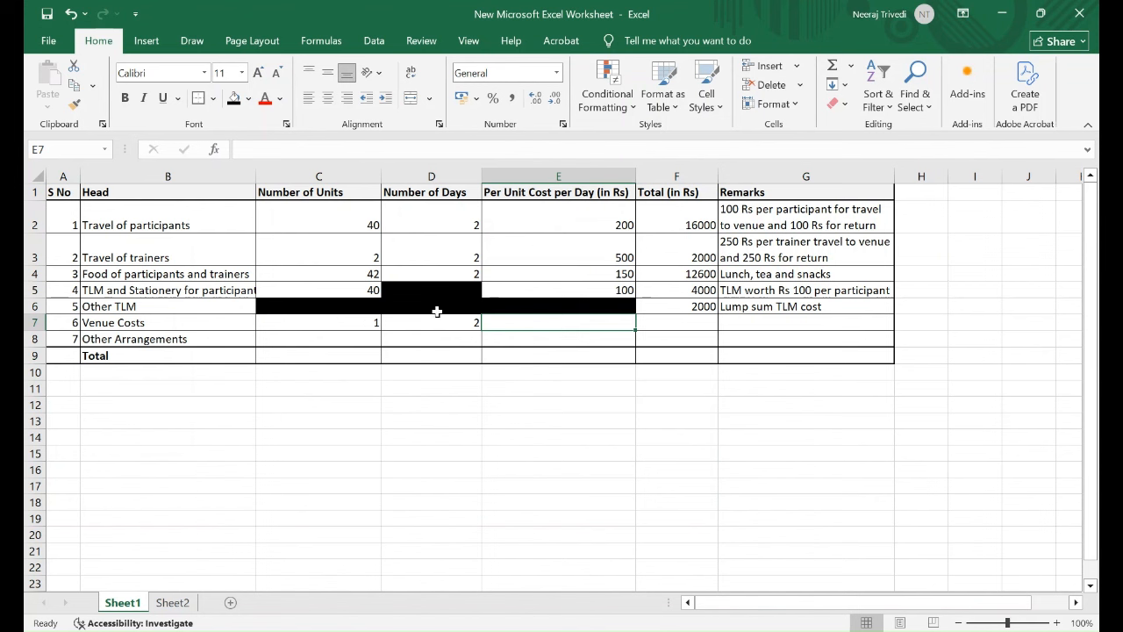
{"action": "type", "text": "500"}
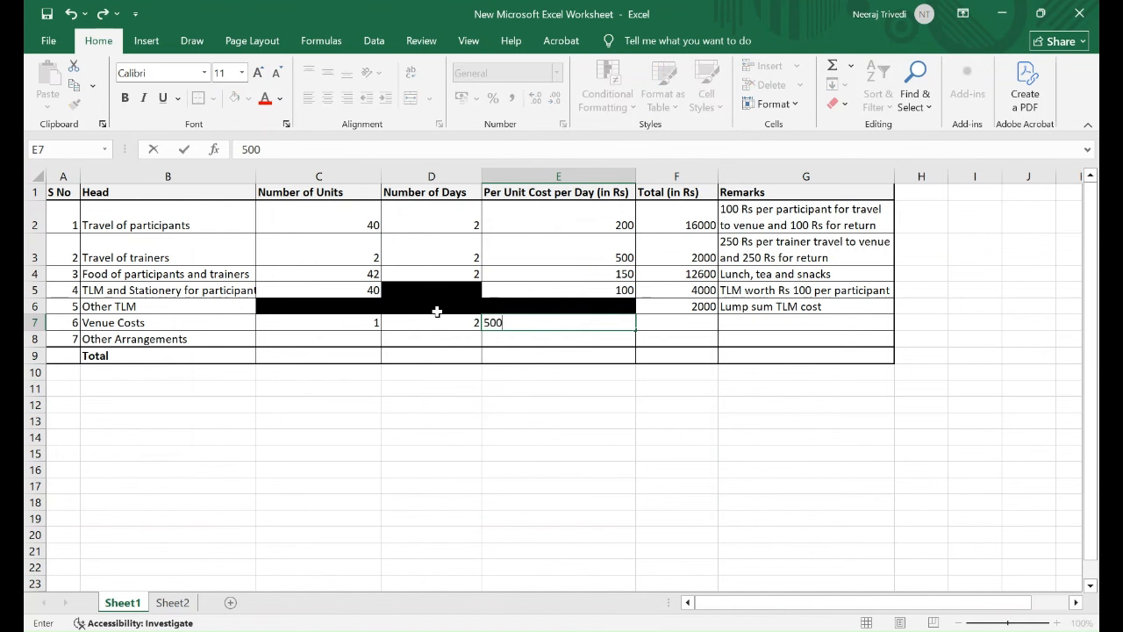
{"action": "key", "text": "Tab"}
- Calculate the Venue Costs total in F7 with the formula =C7*D7*E7
{"action": "type", "text": "="}
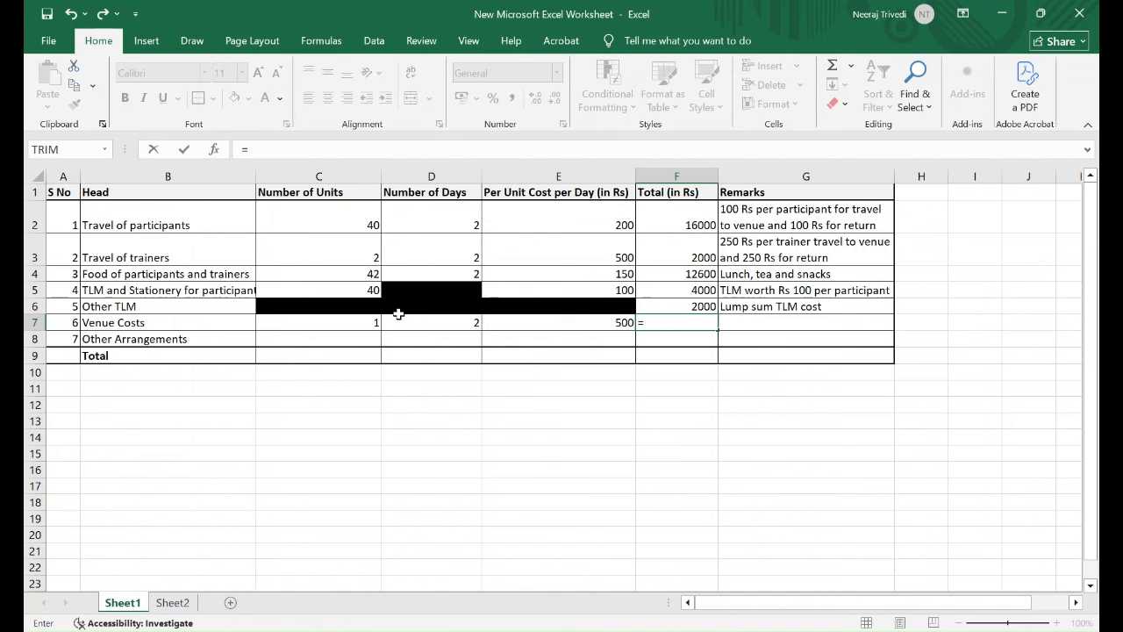
{"action": "left_click", "coordinate": [361, 319]}
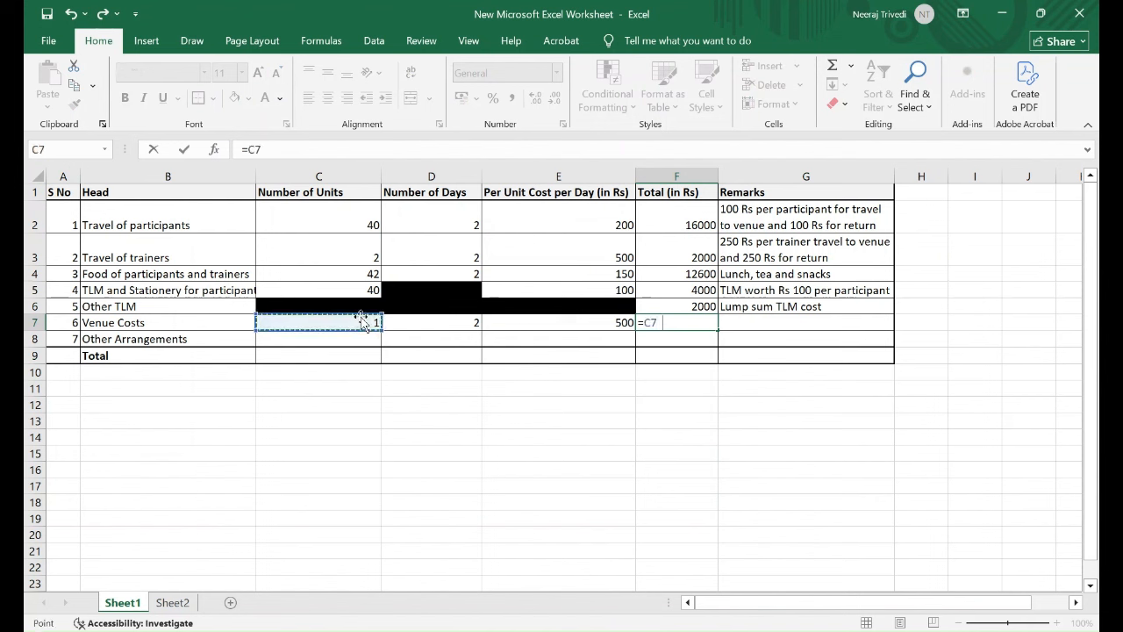
{"action": "type", "text": "*"}
{"action": "left_click", "coordinate": [439, 325]}
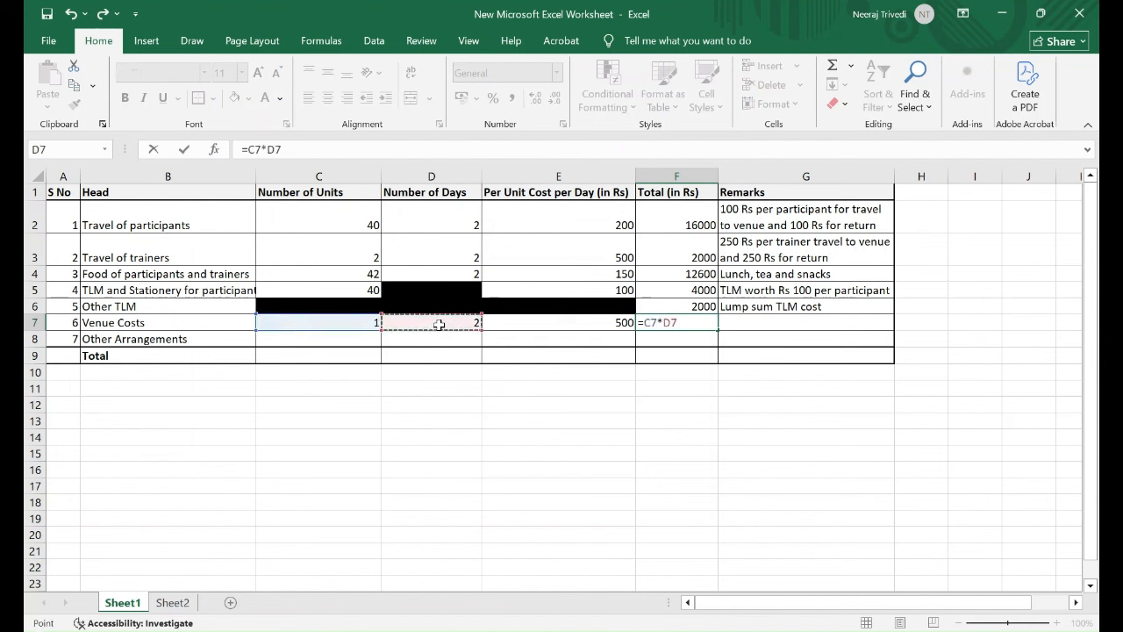
{"action": "type", "text": "*"}
{"action": "left_click", "coordinate": [558, 324]}
{"action": "key", "text": "Return"}
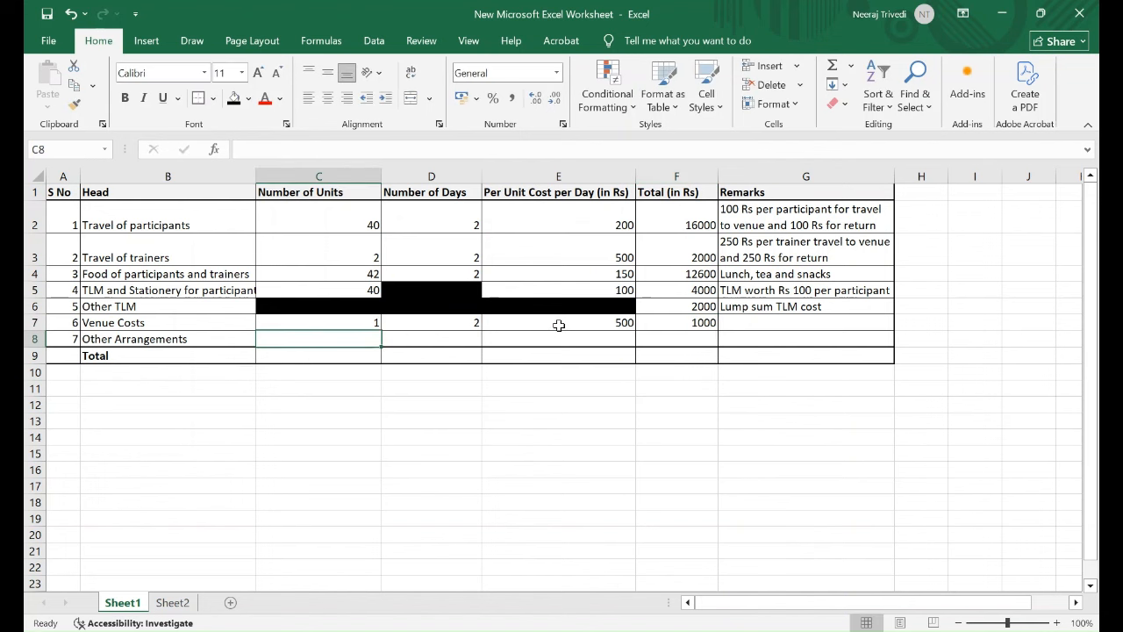
- Copy the food total formula from F4 into the Venue Costs total F7 and compare the two formulas
{"action": "left_click", "coordinate": [699, 270]}
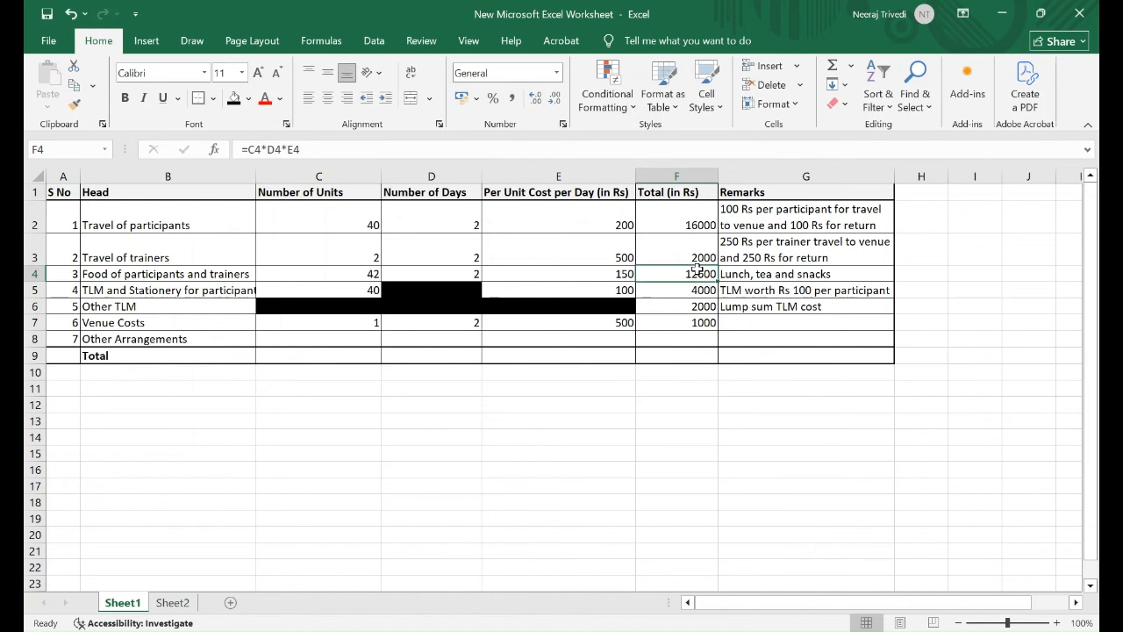
{"action": "key", "text": "ctrl+c"}
{"action": "key", "text": "Down"}
{"action": "key", "text": "Down"}
{"action": "key", "text": "Down"}
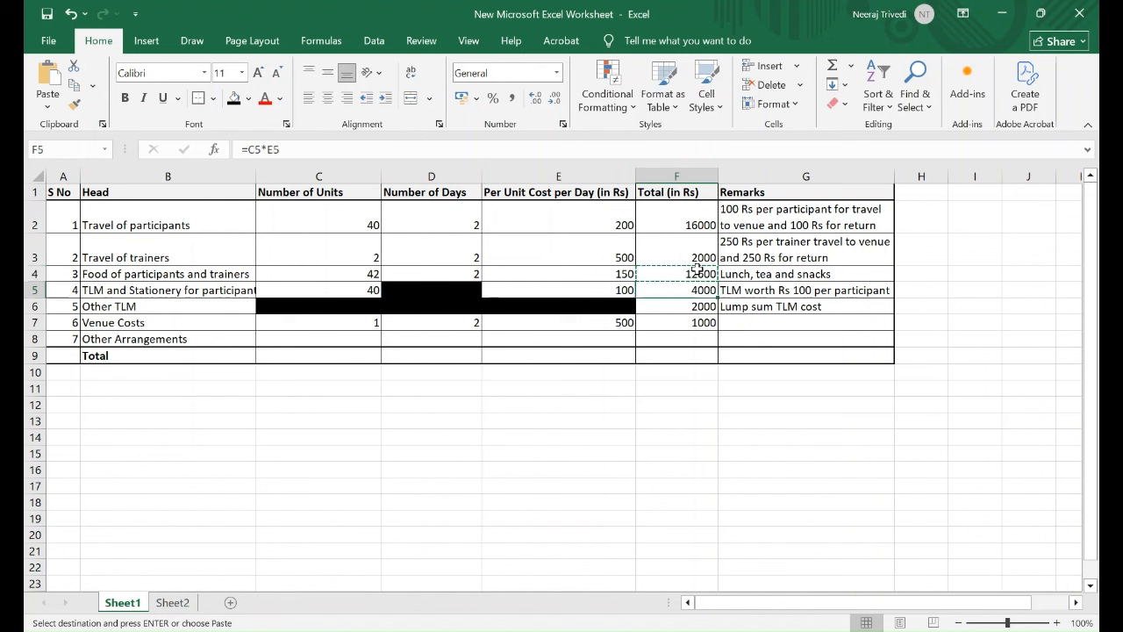
{"action": "key", "text": "ctrl+v"}
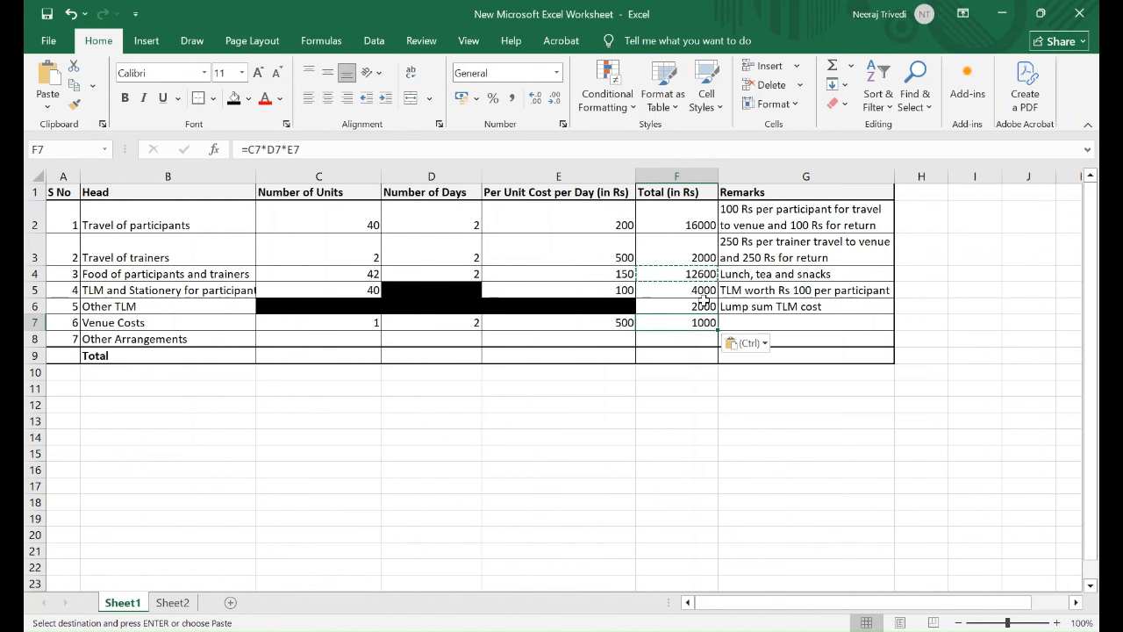
{"action": "left_click", "coordinate": [696, 277]}
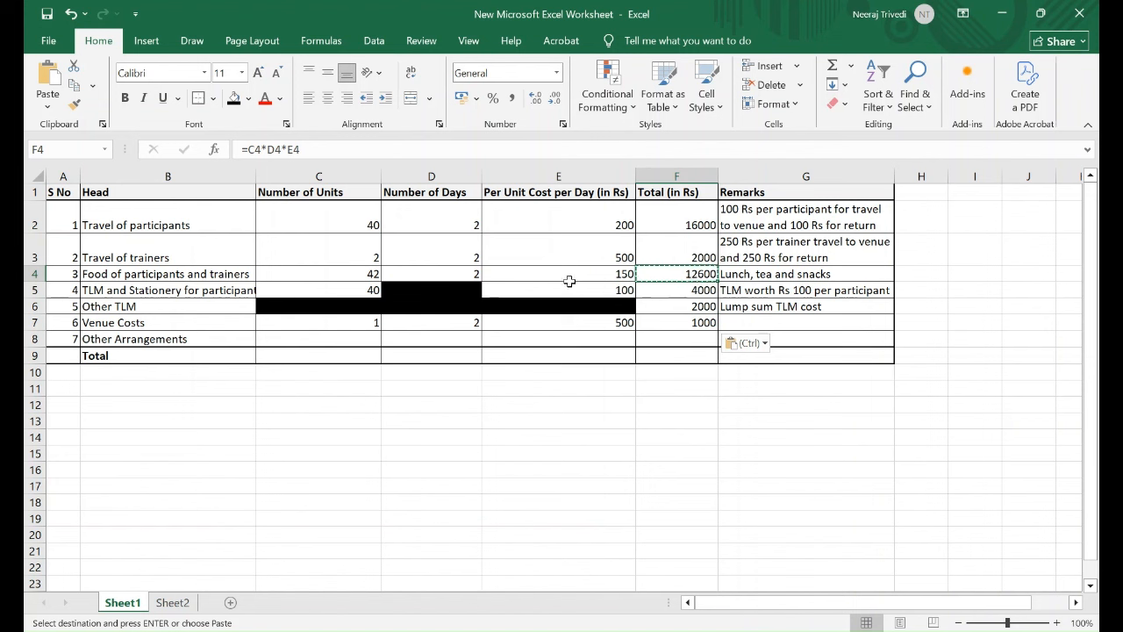
{"action": "left_click", "coordinate": [702, 322]}
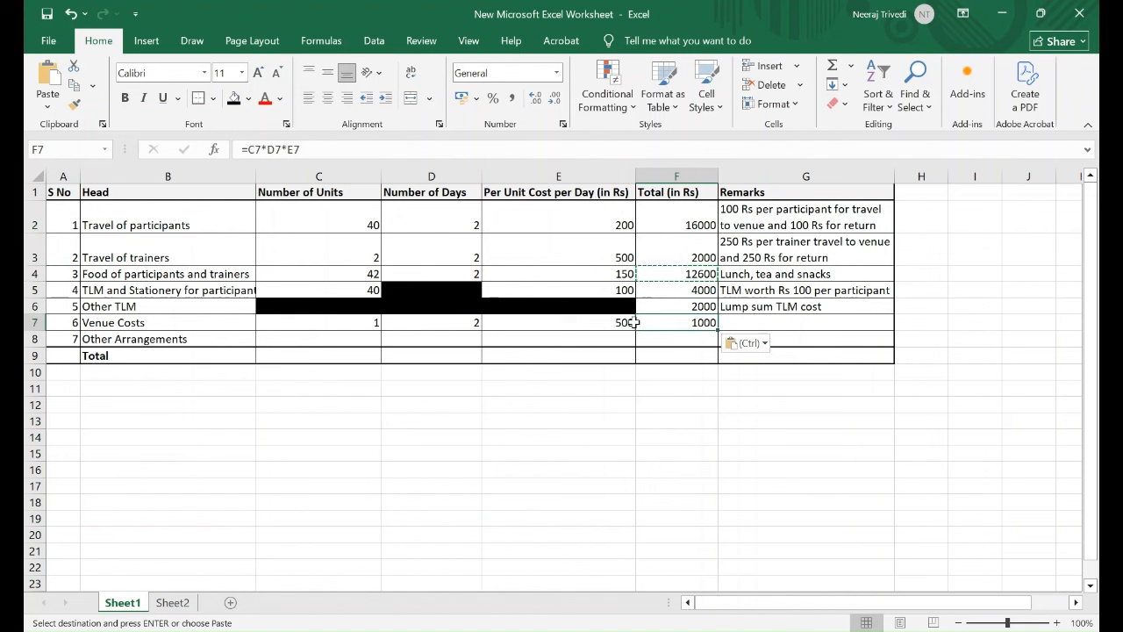
- Enter the remark "Private venue" for Venue Costs in G7
{"action": "left_click", "coordinate": [772, 322]}
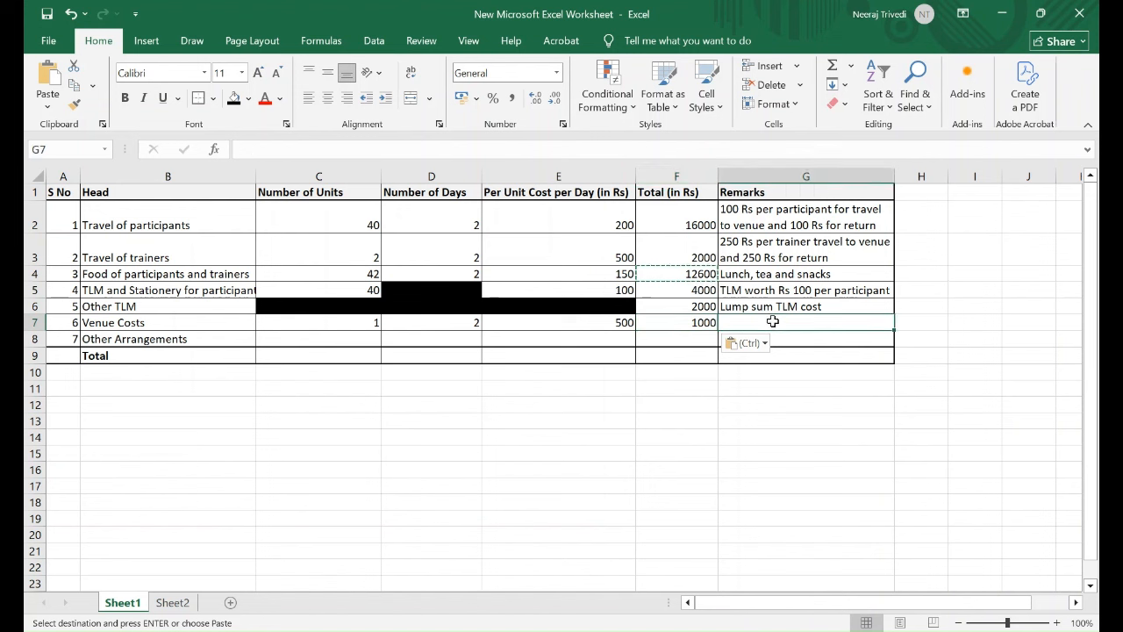
{"action": "type", "text": "Private v"}
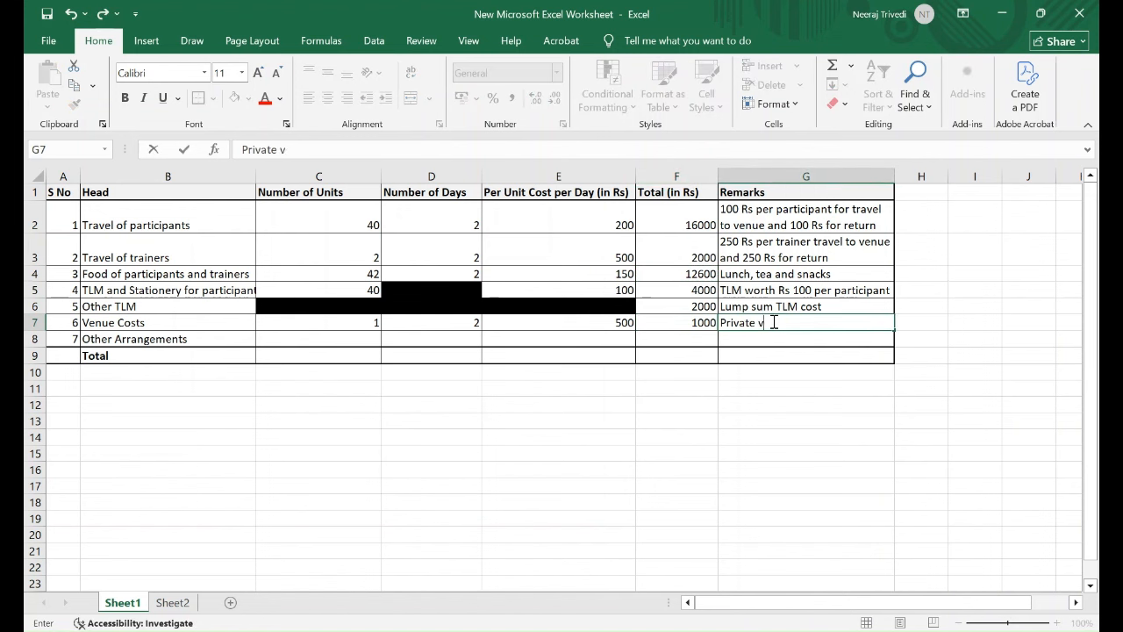
{"action": "type", "text": "enue"}
- For Other Arrangements, fill the non-applicable cells C8:E8 black and enter 1000 directly as the total in F8
{"action": "left_click", "coordinate": [347, 339]}
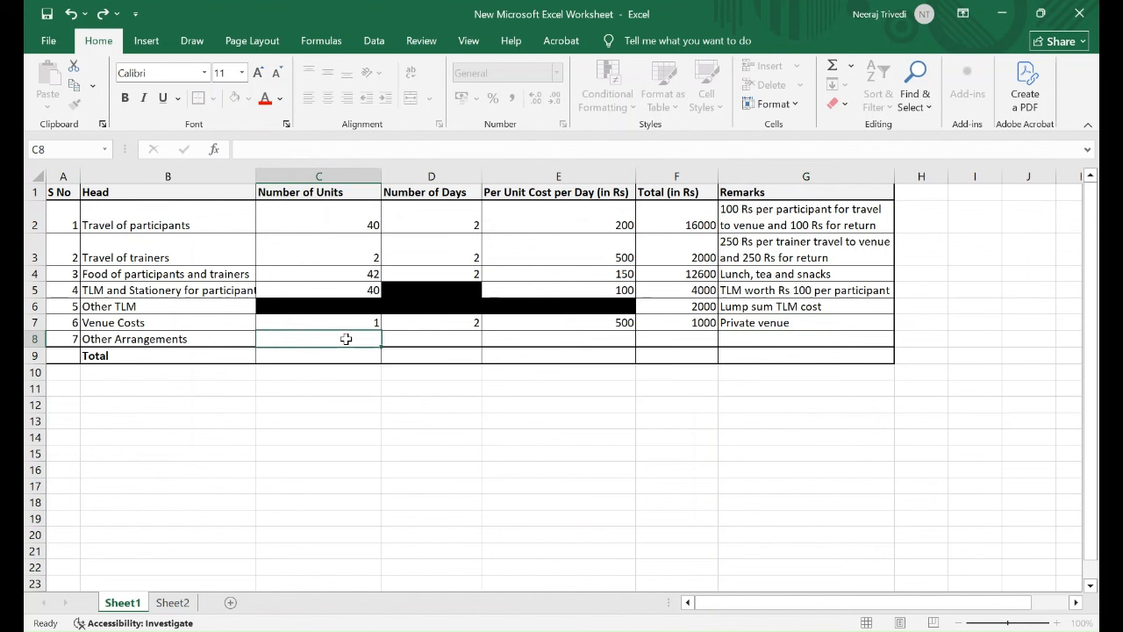
{"action": "left_click_drag", "start_coordinate": [346, 339], "coordinate": [524, 344]}
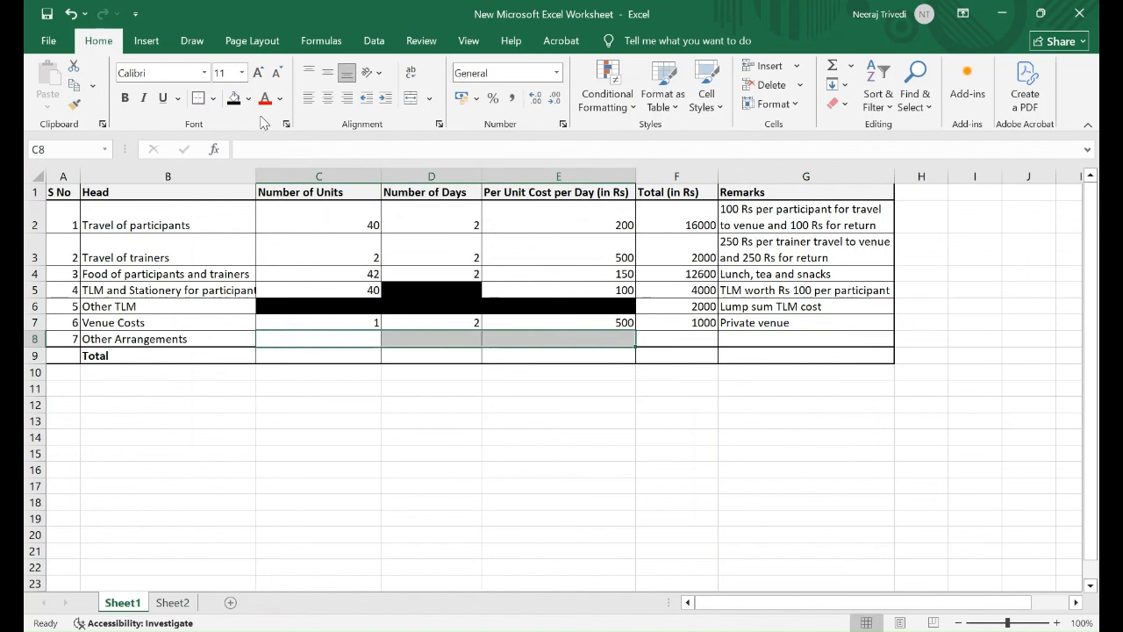
{"action": "left_click", "coordinate": [233, 98]}
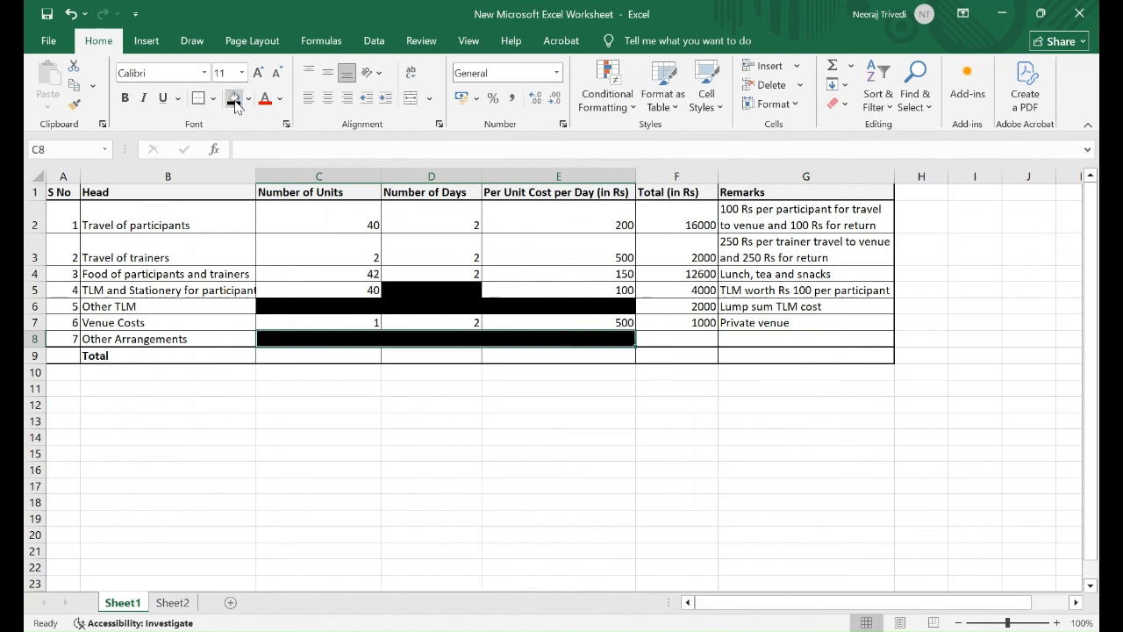
{"action": "left_click", "coordinate": [693, 341]}
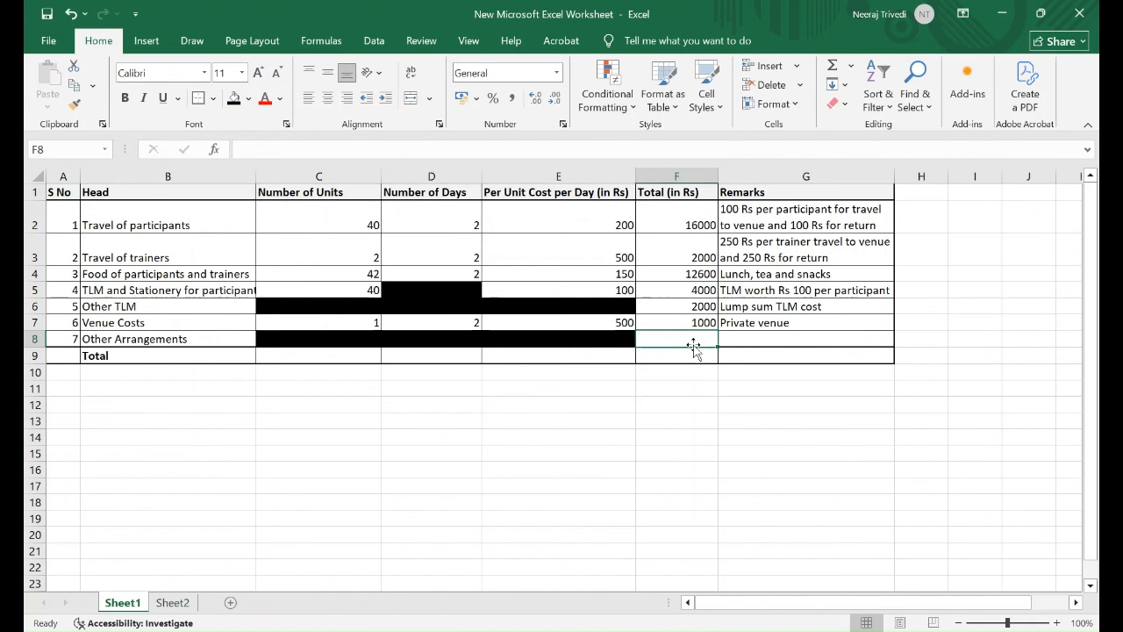
{"action": "type", "text": "1000"}
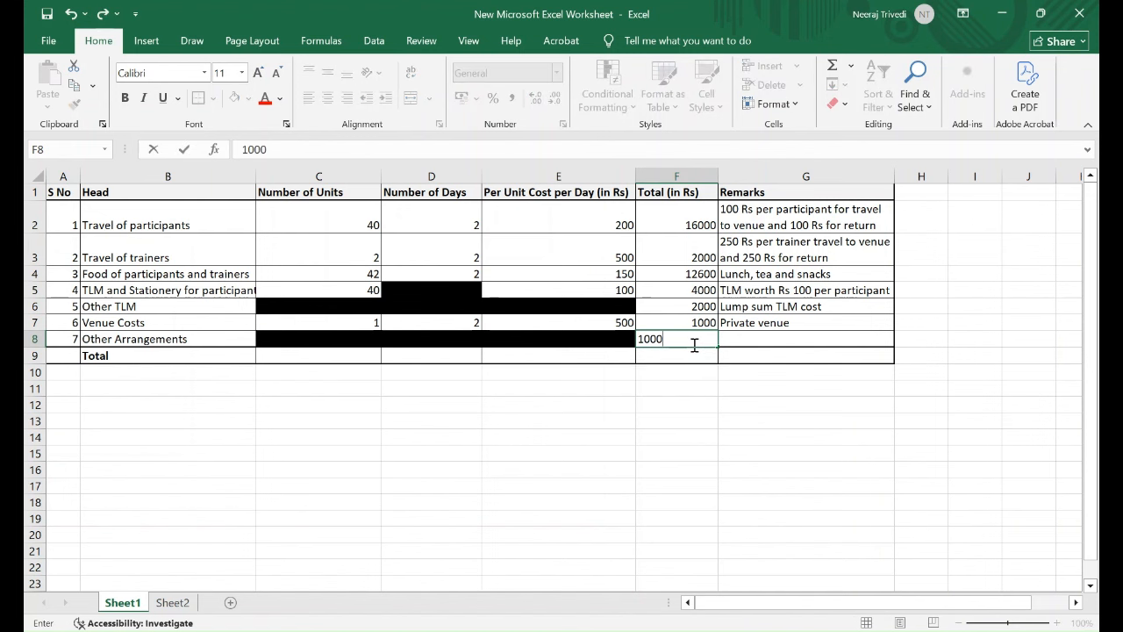
{"action": "key", "text": "Return"}
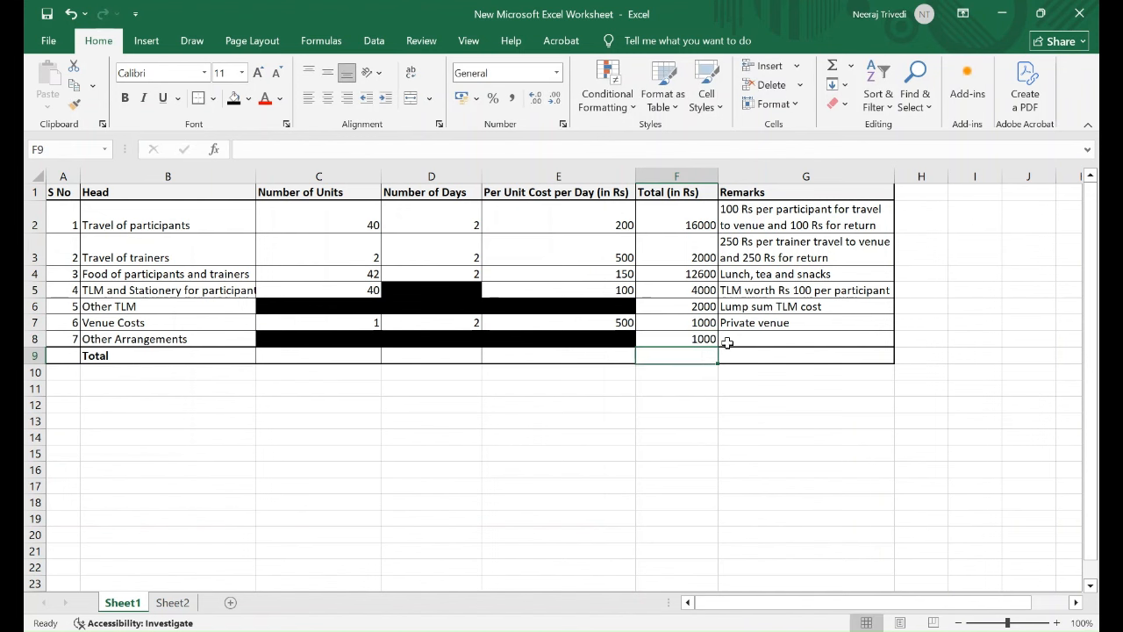
{"action": "left_click", "coordinate": [727, 342]}
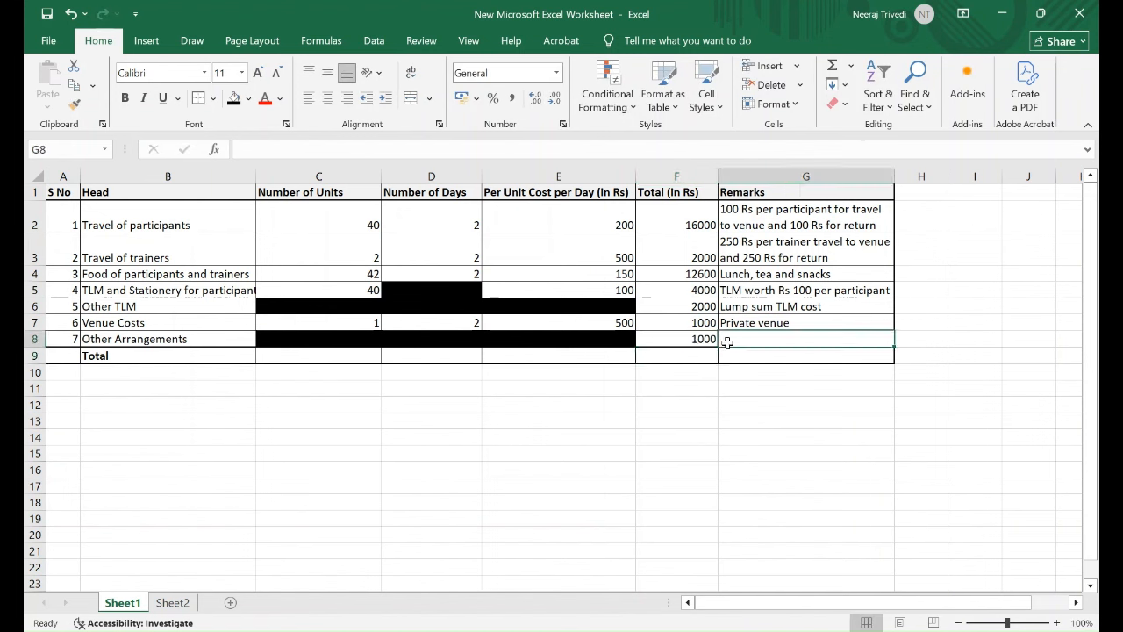
- Black out the non-applicable cells C9:E9 in the Total row with a black fill
{"action": "left_click", "coordinate": [329, 353]}
{"action": "left_click_drag", "start_coordinate": [330, 354], "coordinate": [571, 354]}
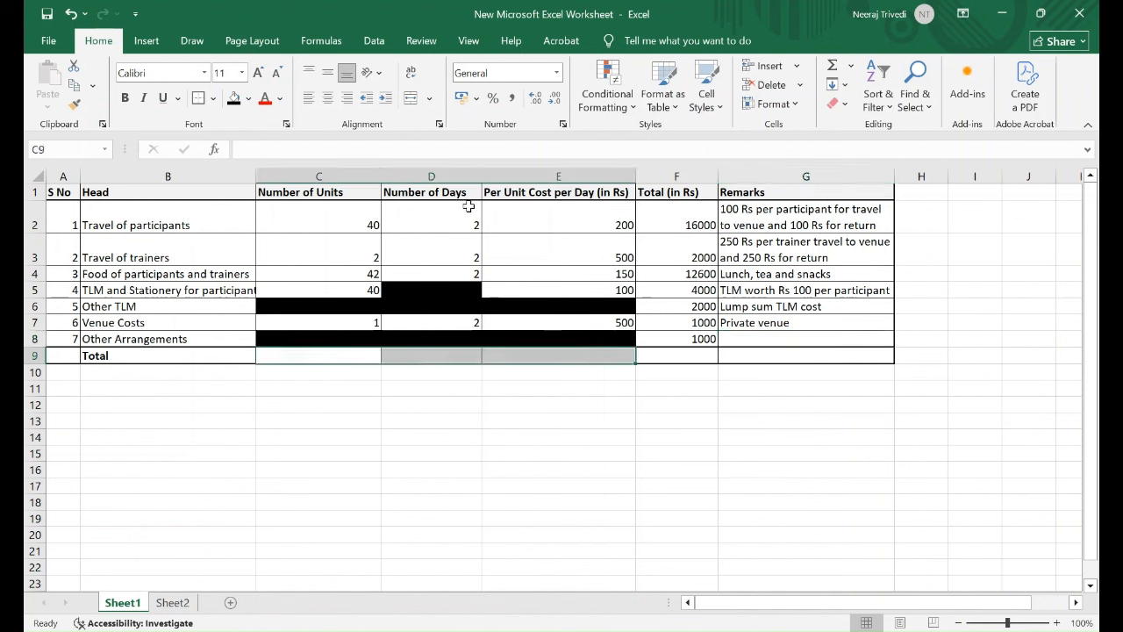
{"action": "left_click", "coordinate": [234, 99]}
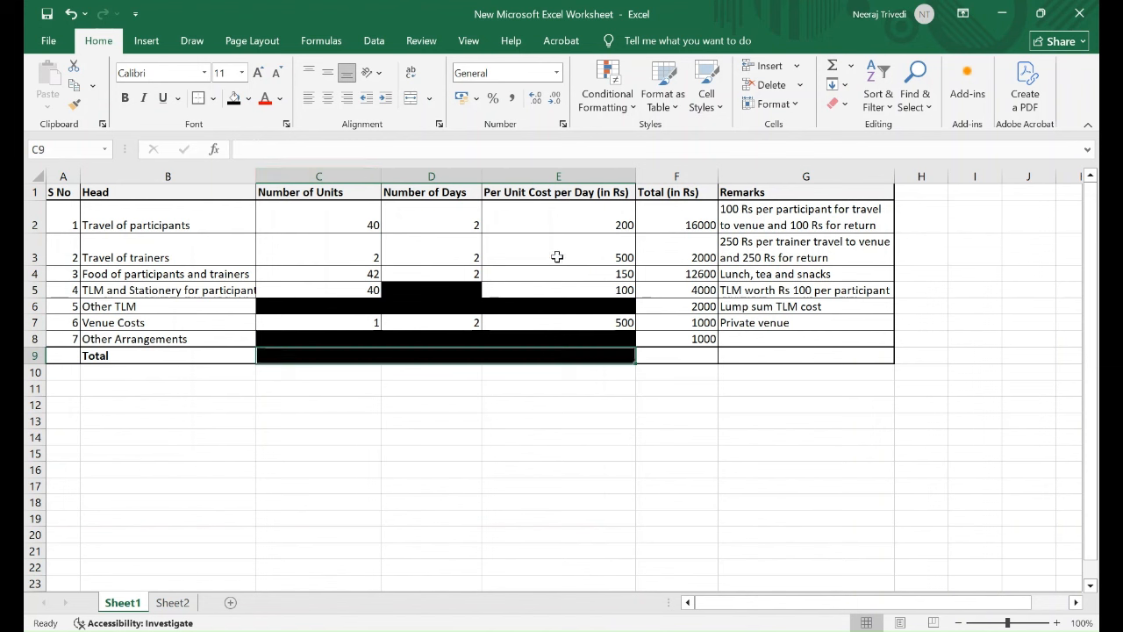
- Calculate the grand total in F9 with the formula =SUM(F2:F8)
{"action": "left_click", "coordinate": [691, 359]}
{"action": "type", "text": "="}
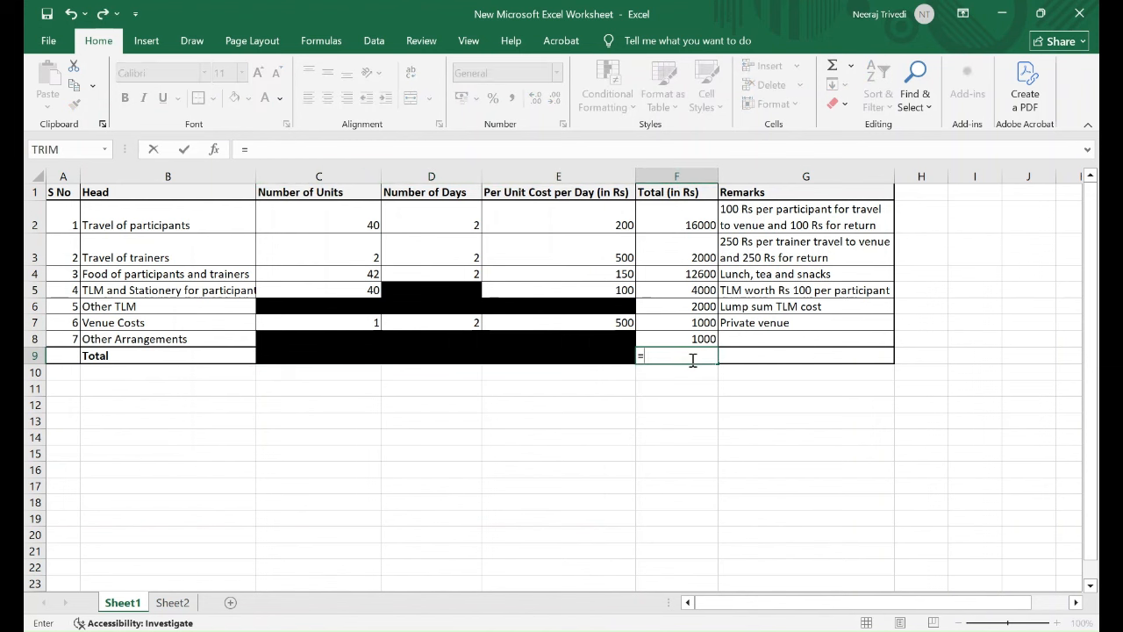
{"action": "type", "text": "SUM("}
{"action": "left_click_drag", "start_coordinate": [674, 216], "coordinate": [691, 339]}
{"action": "type", "text": ")"}
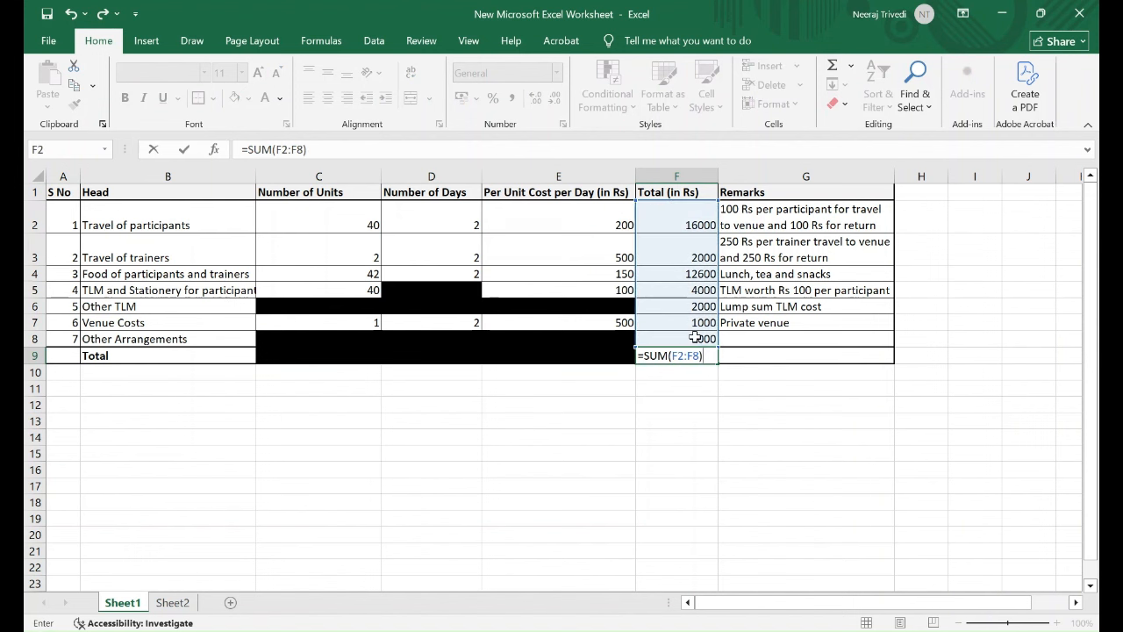
{"action": "key", "text": "Return"}
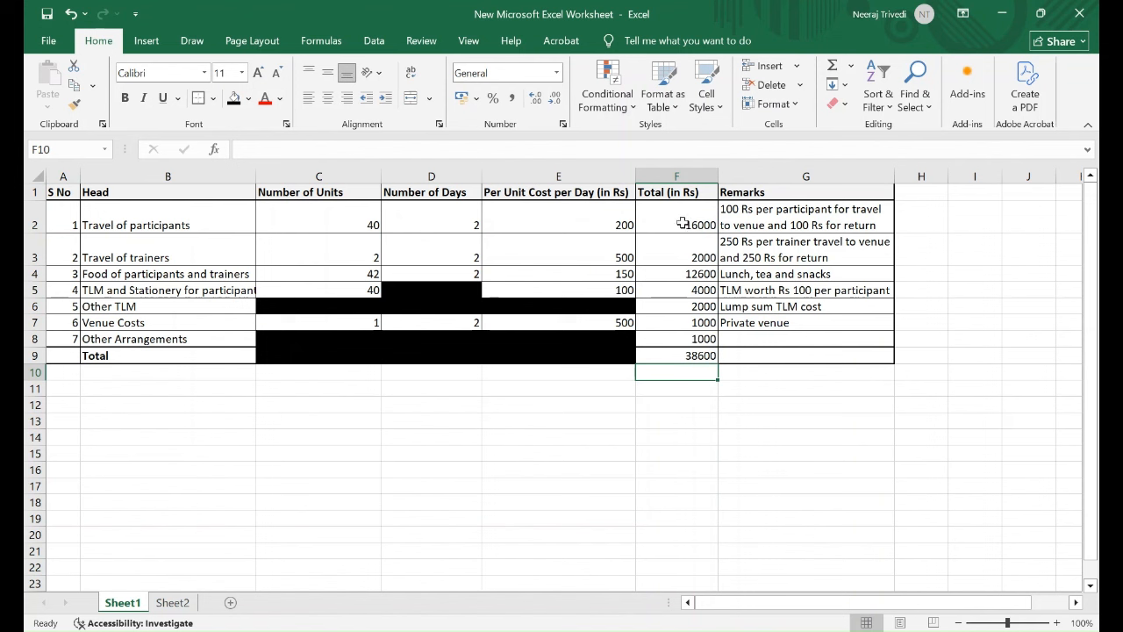
- Write the grand total in words in E11 as "Thirty eight thousand and six hundred rupees"
{"action": "left_click", "coordinate": [550, 387]}
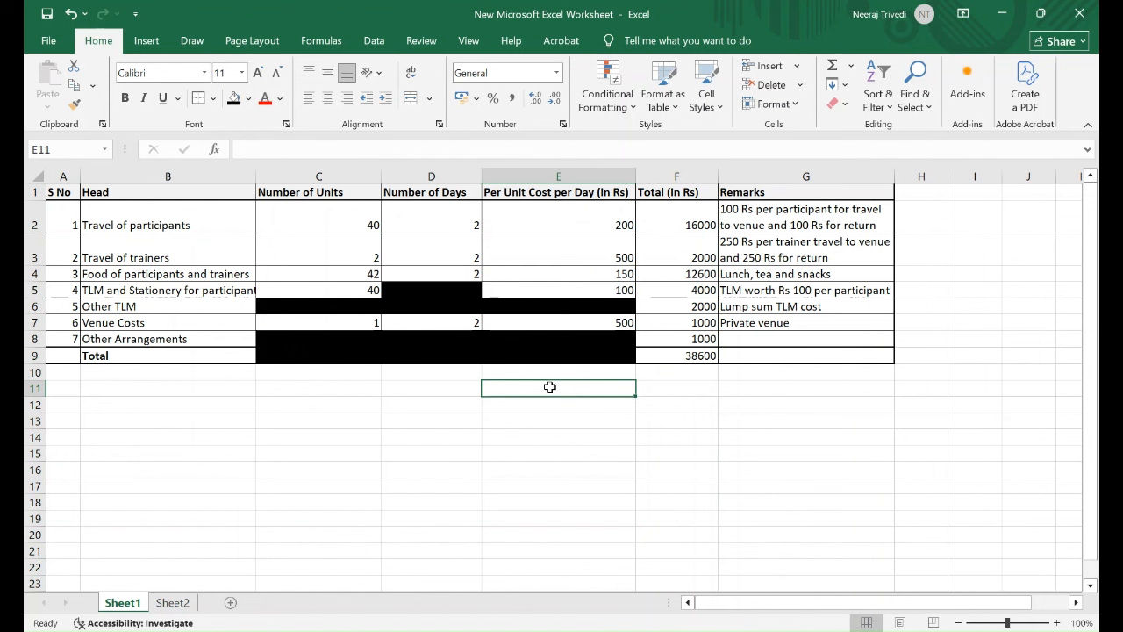
{"action": "type", "text": "THirty eight th"}
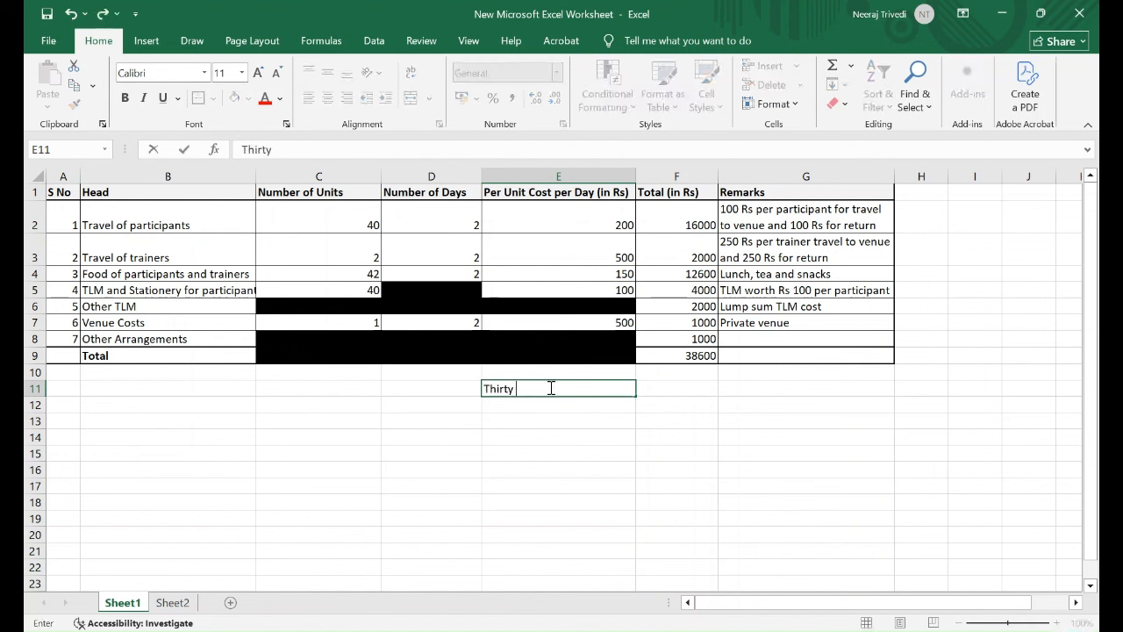
{"action": "type", "text": "ounsand"}
{"action": "key", "text": "BackSpace"}
{"action": "key", "text": "BackSpace"}
{"action": "key", "text": "BackSpace"}
{"action": "key", "text": "BackSpace"}
{"action": "key", "text": "BackSpace"}
{"action": "type", "text": "sand and "}
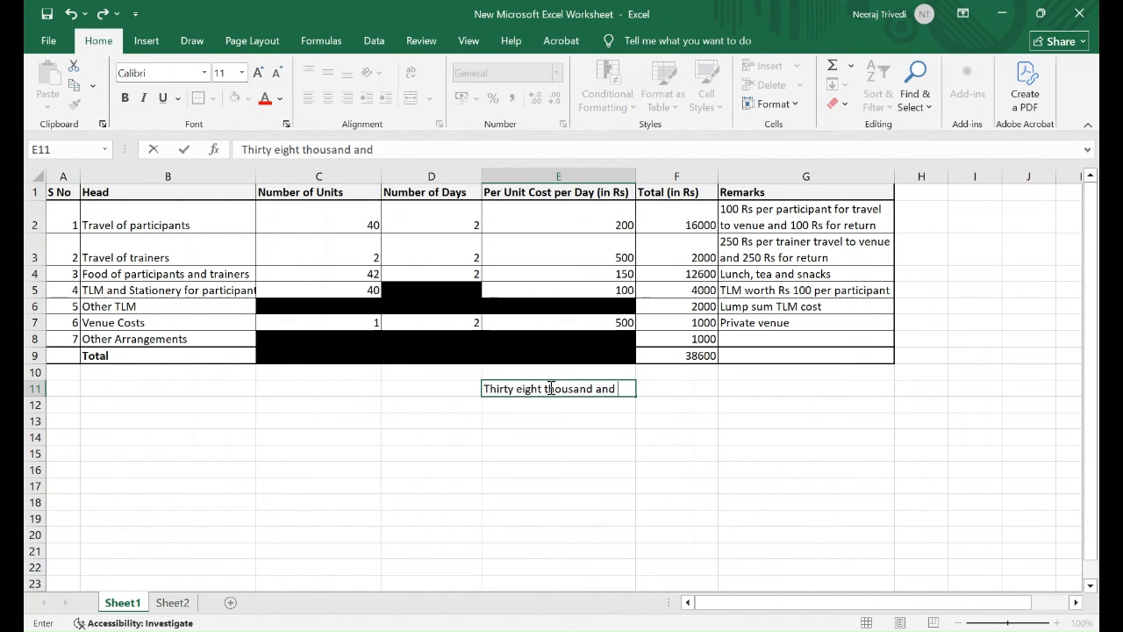
{"action": "type", "text": "six hundred rup"}
{"action": "key", "text": "BackSpace"}
{"action": "key", "text": "BackSpace"}
{"action": "type", "text": "ees"}
{"action": "key", "text": "Return"}
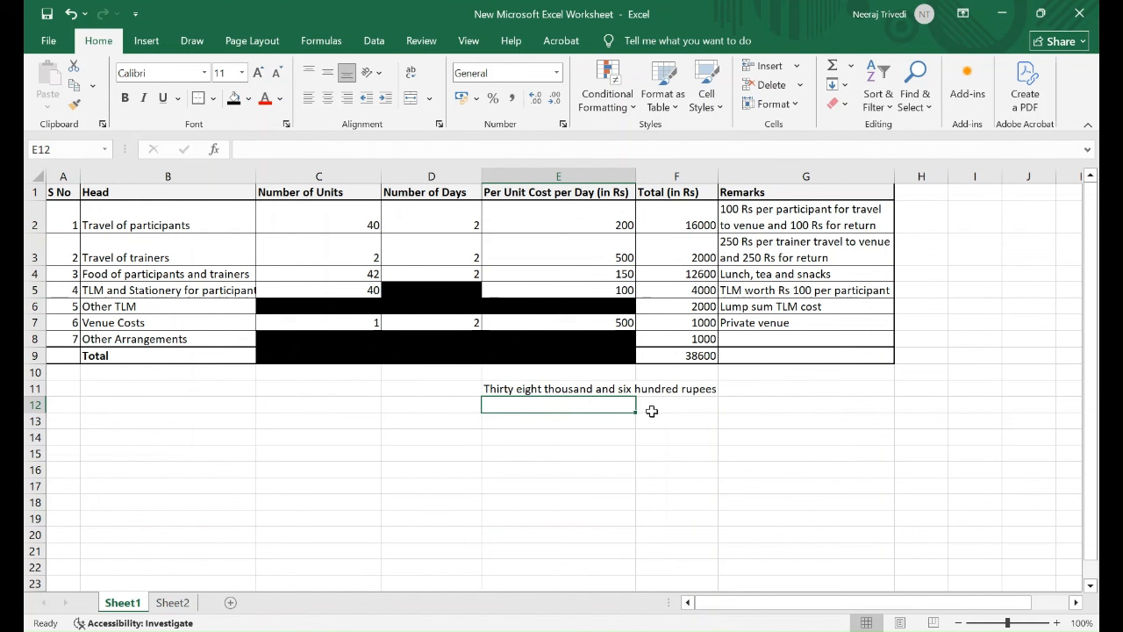
- Label E12 "Cost per participant" and calculate it in F12 by dividing the grand total F9 by the participant count C2
{"action": "type", "text": "Cost "}
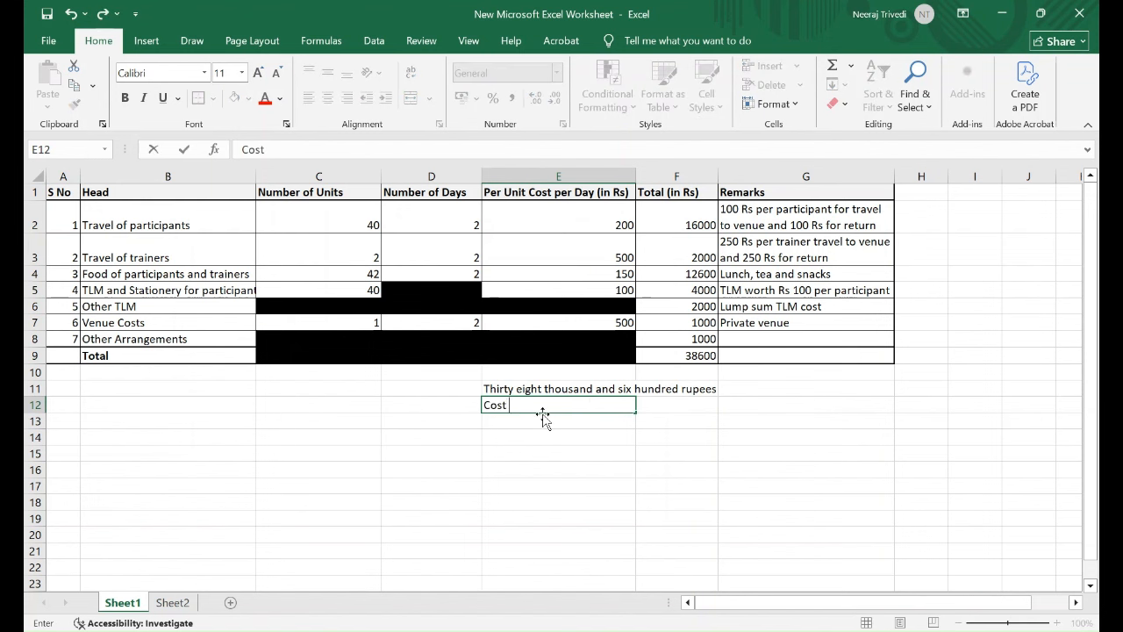
{"action": "type", "text": "per participant"}
{"action": "left_click", "coordinate": [667, 406]}
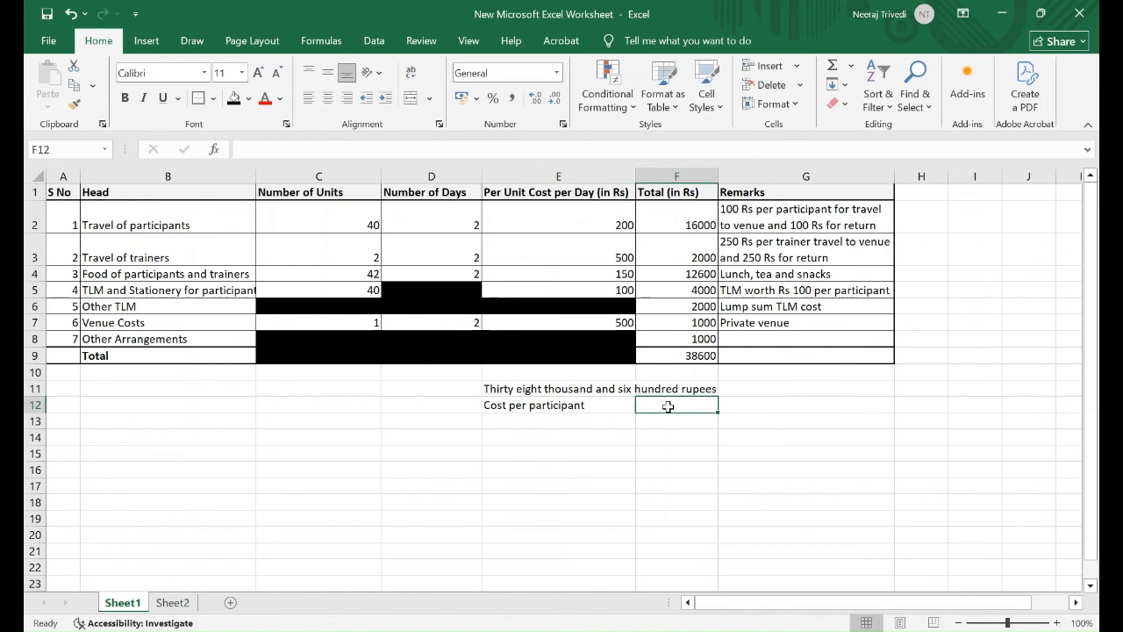
{"action": "type", "text": "="}
{"action": "left_click", "coordinate": [673, 354]}
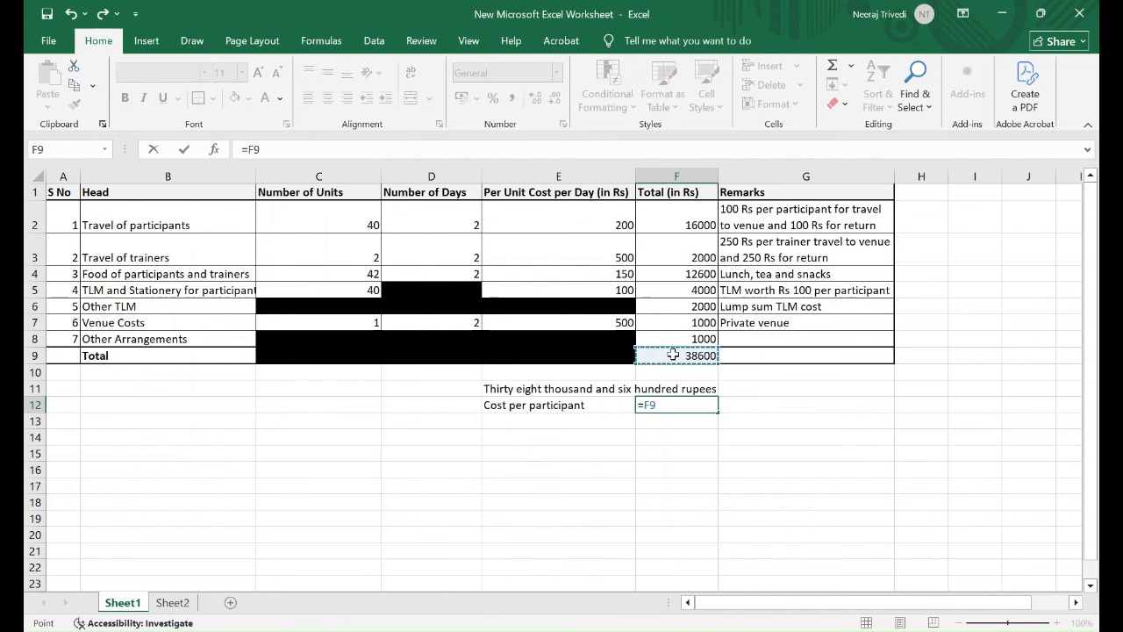
{"action": "type", "text": "/"}
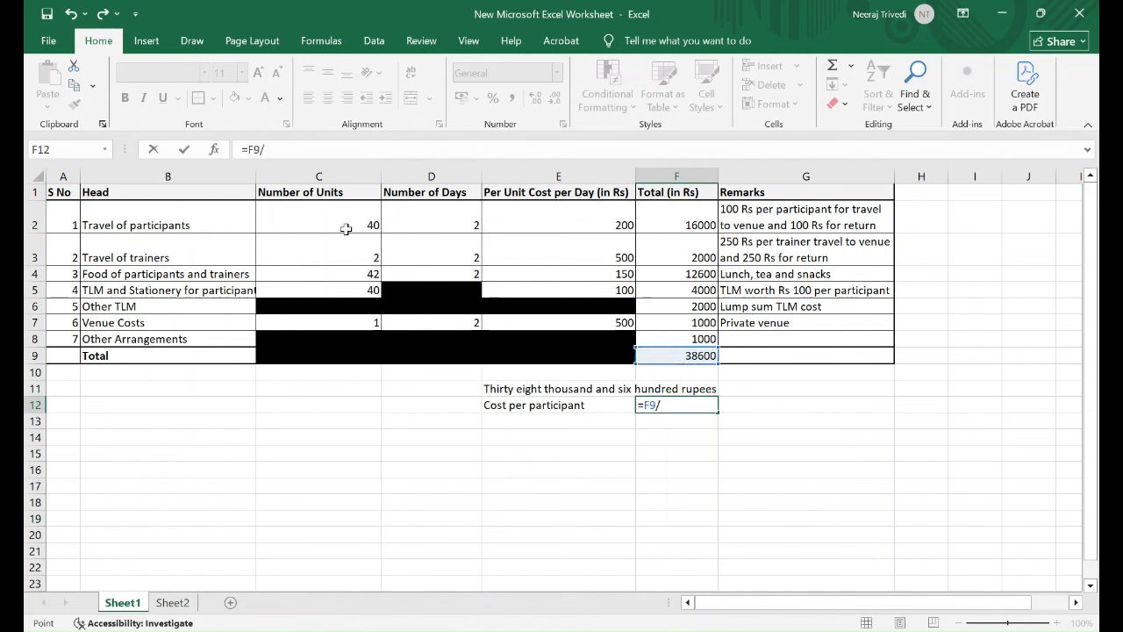
{"action": "left_click", "coordinate": [346, 229]}
{"action": "key", "text": "Return"}
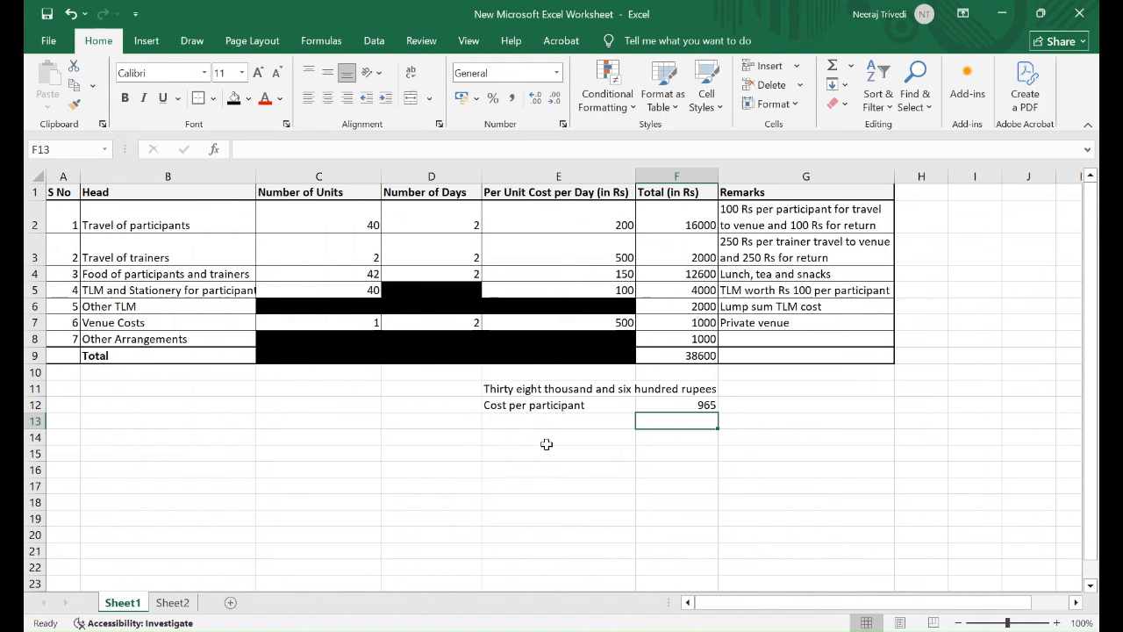
- Save the workbook under a new name made of "Budget for Volunteer Training", the author's first name and "16 June"
{"action": "left_click", "coordinate": [571, 429]}
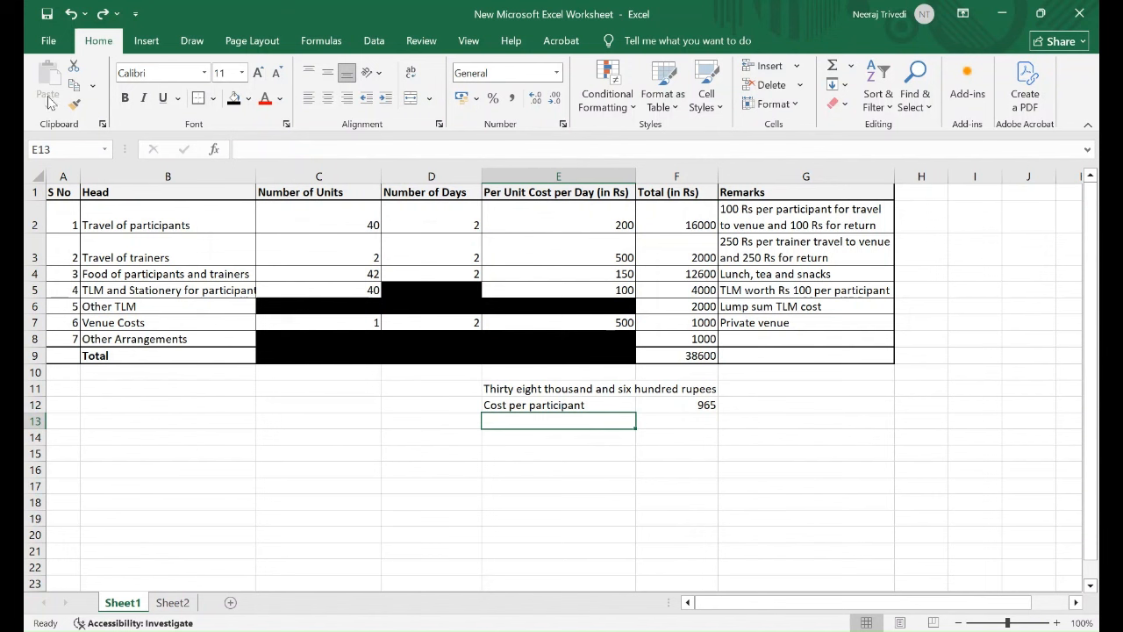
{"action": "left_click", "coordinate": [39, 39]}
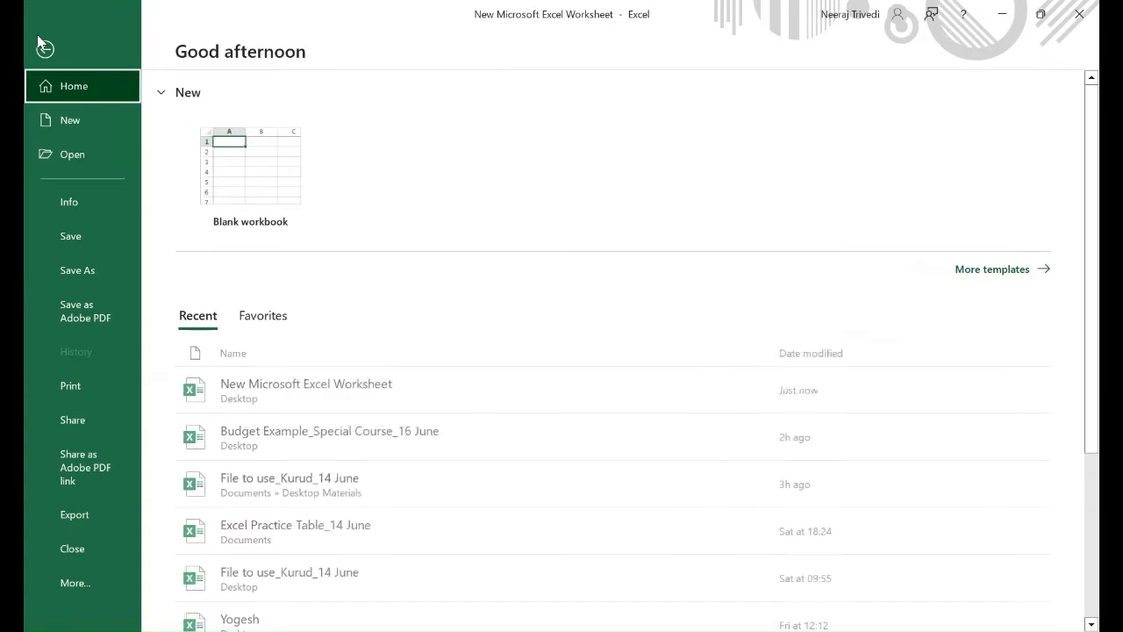
{"action": "left_click", "coordinate": [100, 263]}
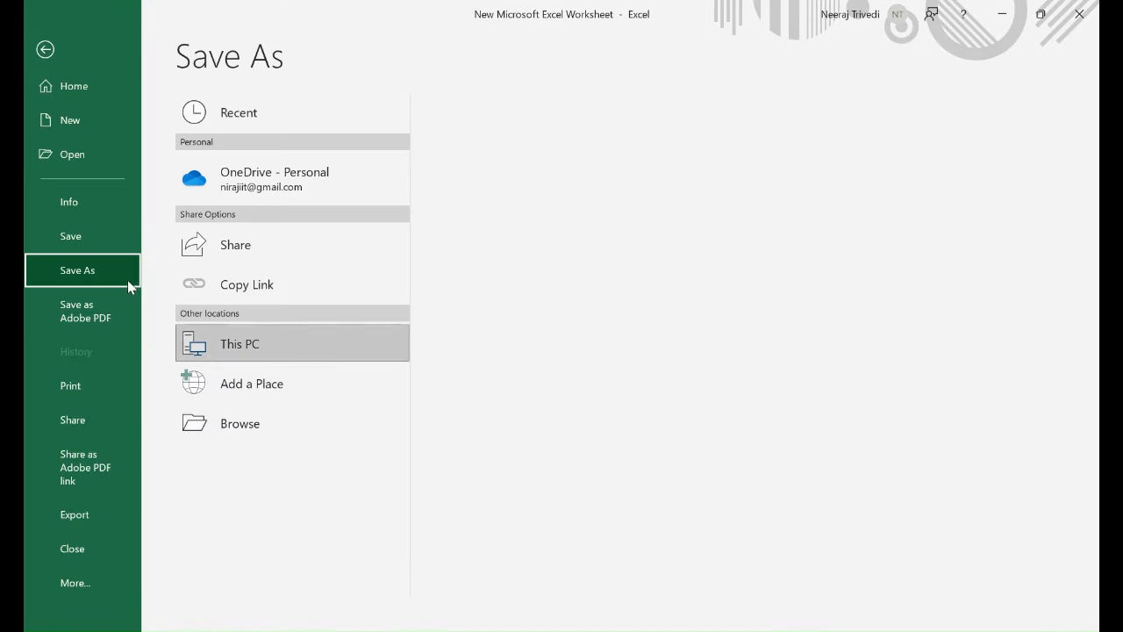
{"action": "left_click", "coordinate": [234, 424]}
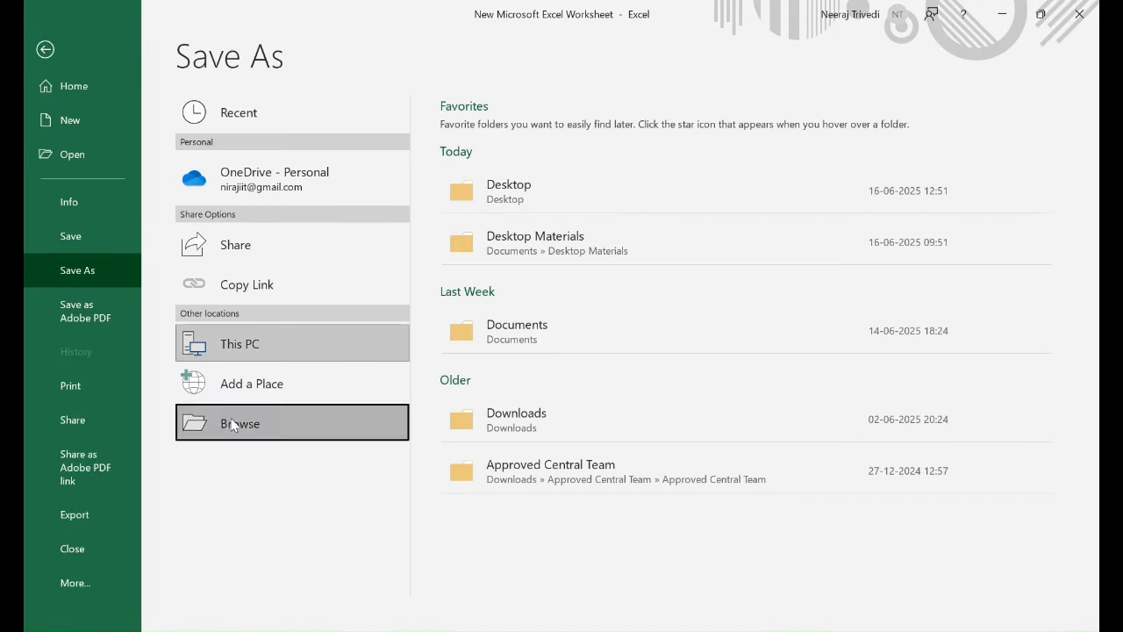
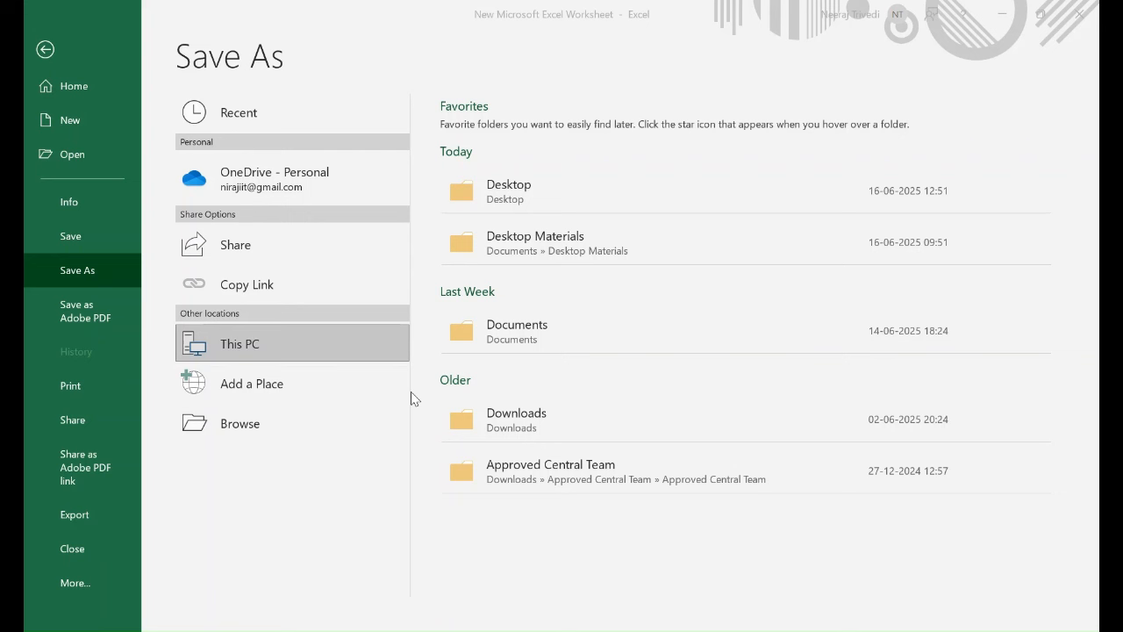
{"action": "key", "text": "Escape"}
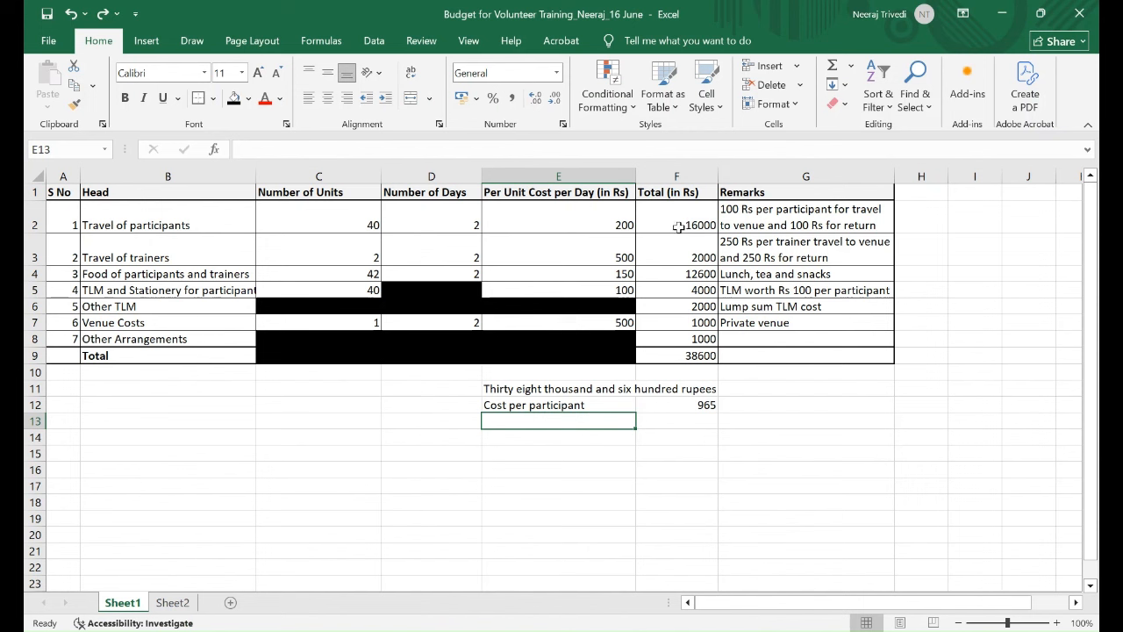
- Format the totals in F2:F8 and the grand total in F9 with comma thousands separators and no decimals
{"action": "left_click_drag", "start_coordinate": [678, 225], "coordinate": [695, 341]}
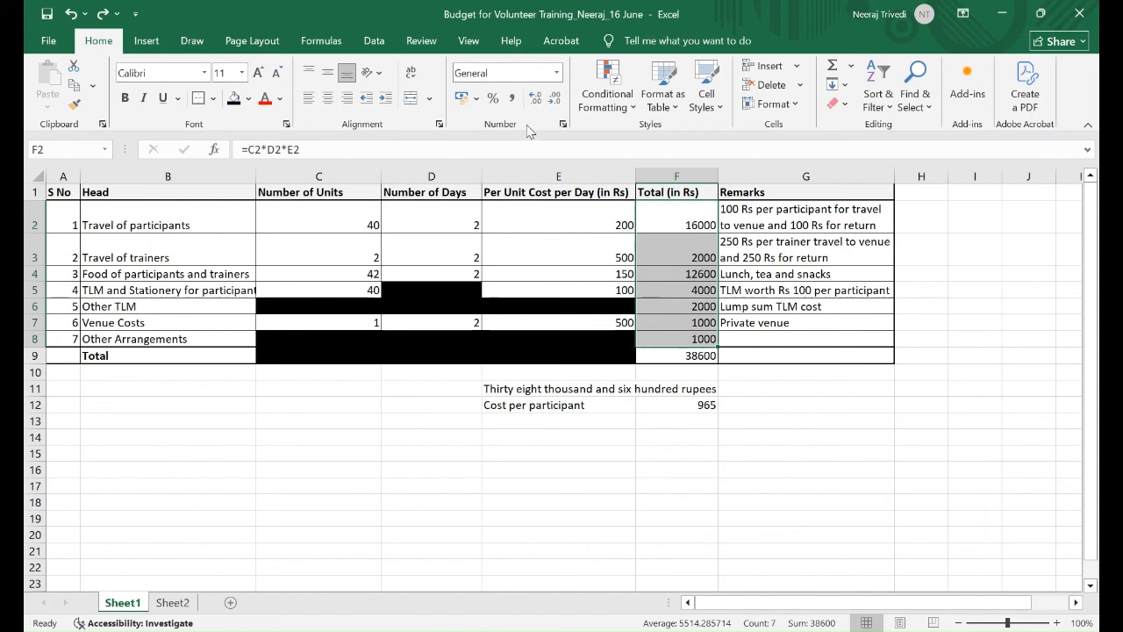
{"action": "left_click", "coordinate": [513, 103]}
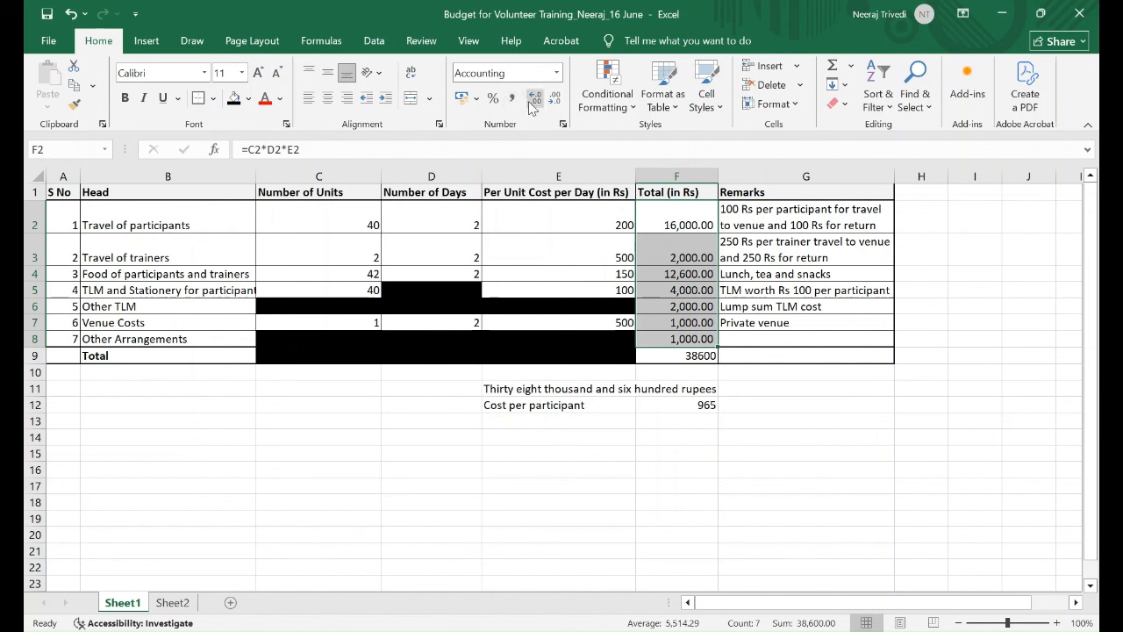
{"action": "left_click", "coordinate": [551, 103]}
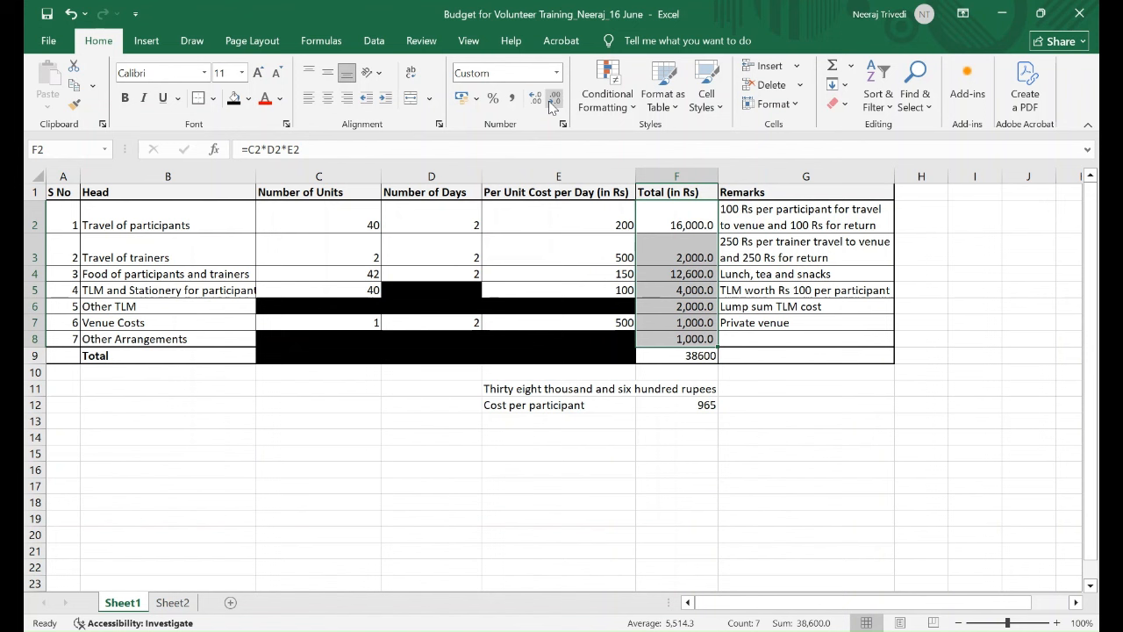
{"action": "left_click", "coordinate": [552, 103]}
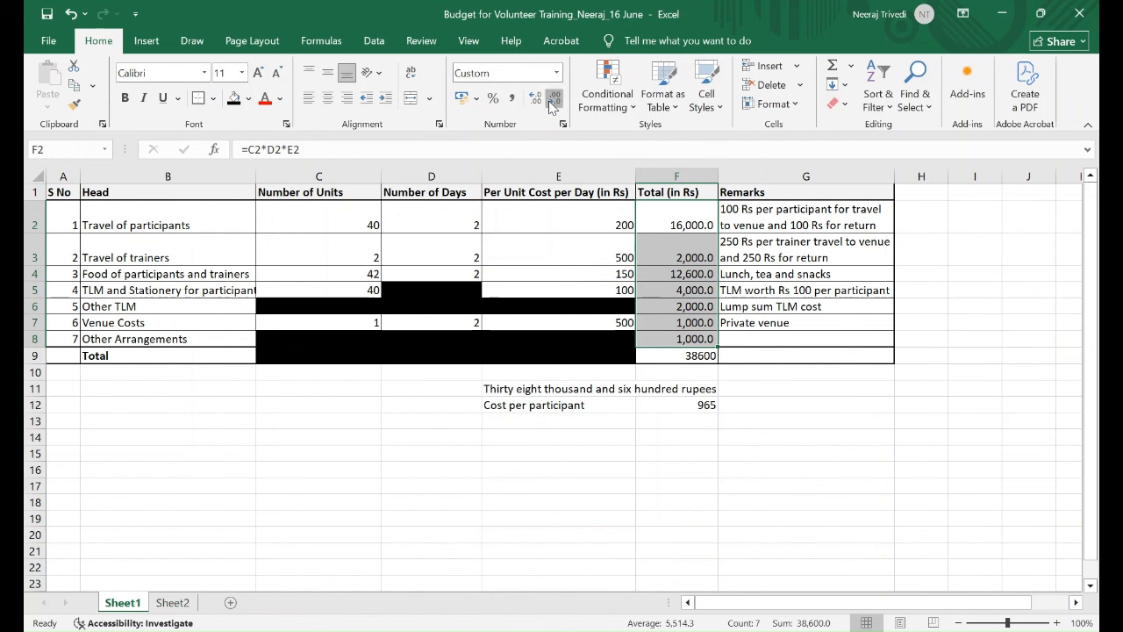
{"action": "left_click", "coordinate": [692, 356]}
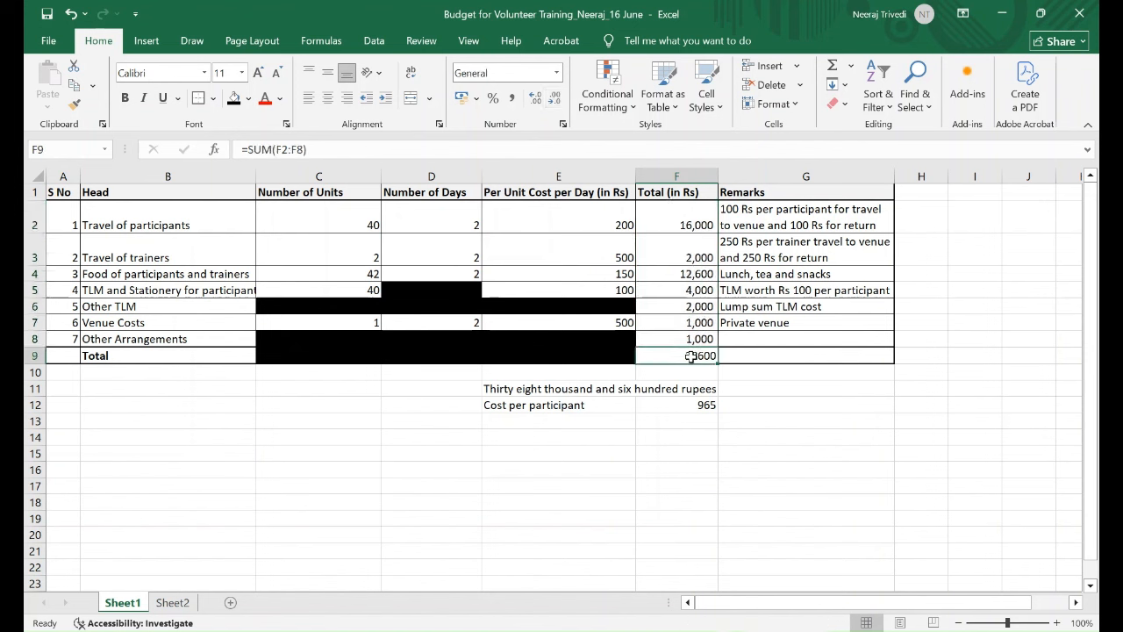
{"action": "left_click", "coordinate": [512, 98]}
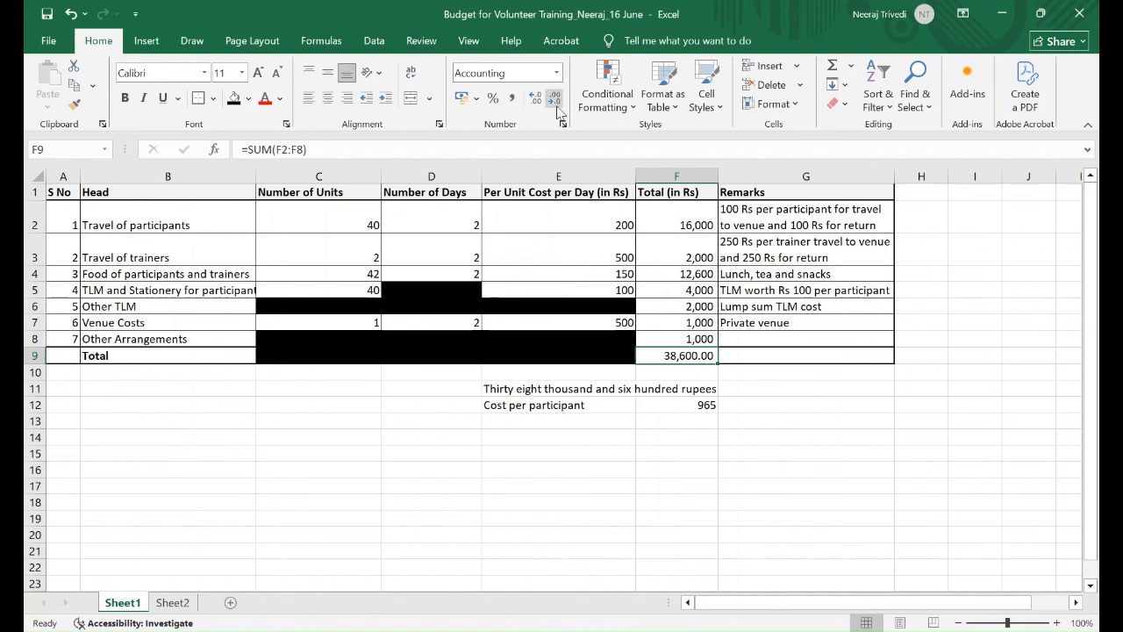
{"action": "left_click", "coordinate": [555, 100]}
{"action": "left_click", "coordinate": [556, 104]}
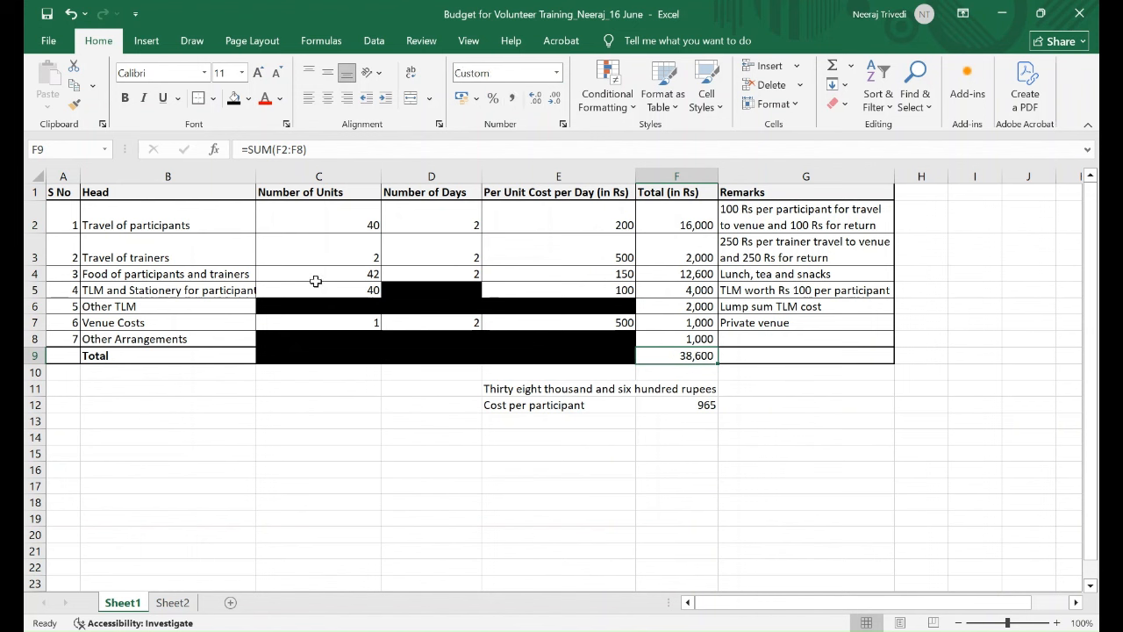
- Wrap the text "TLM and Stationery for participants" within cell B5
{"action": "left_click", "coordinate": [218, 293]}
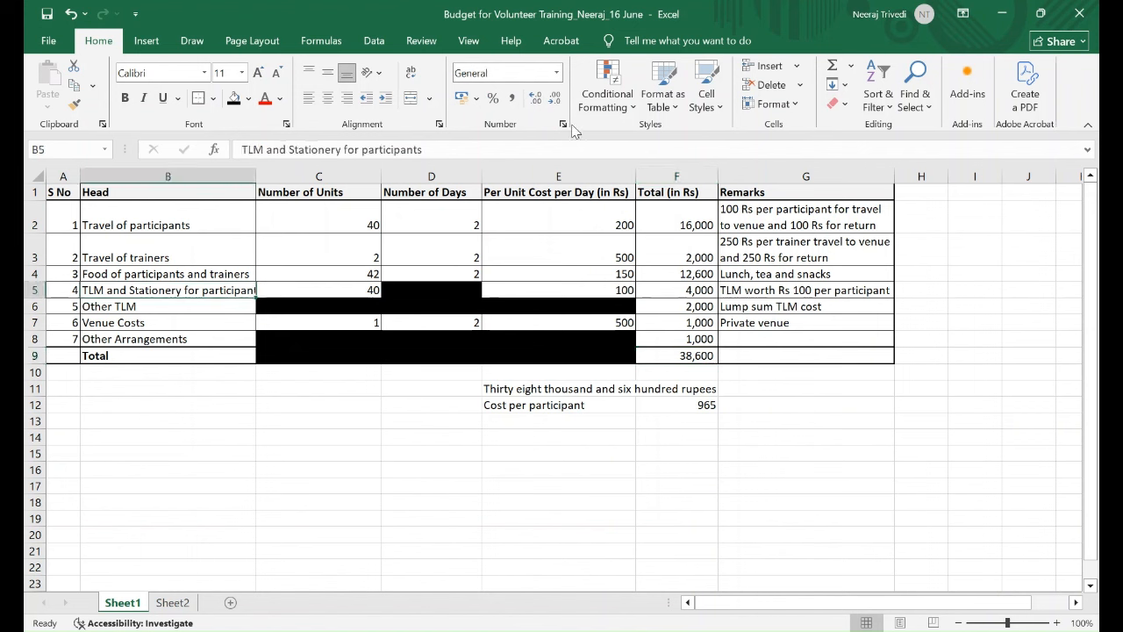
{"action": "left_click", "coordinate": [410, 72]}
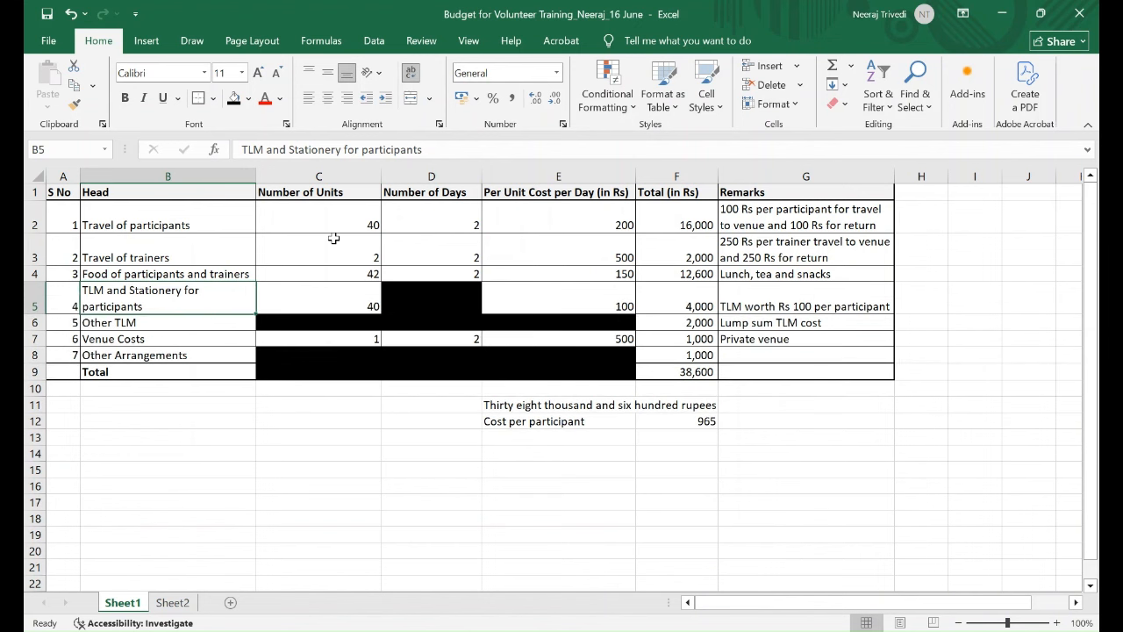
- Try 50 as the participant count in C2 to test the linked formulas, and undo the change
{"action": "left_click", "coordinate": [336, 217]}
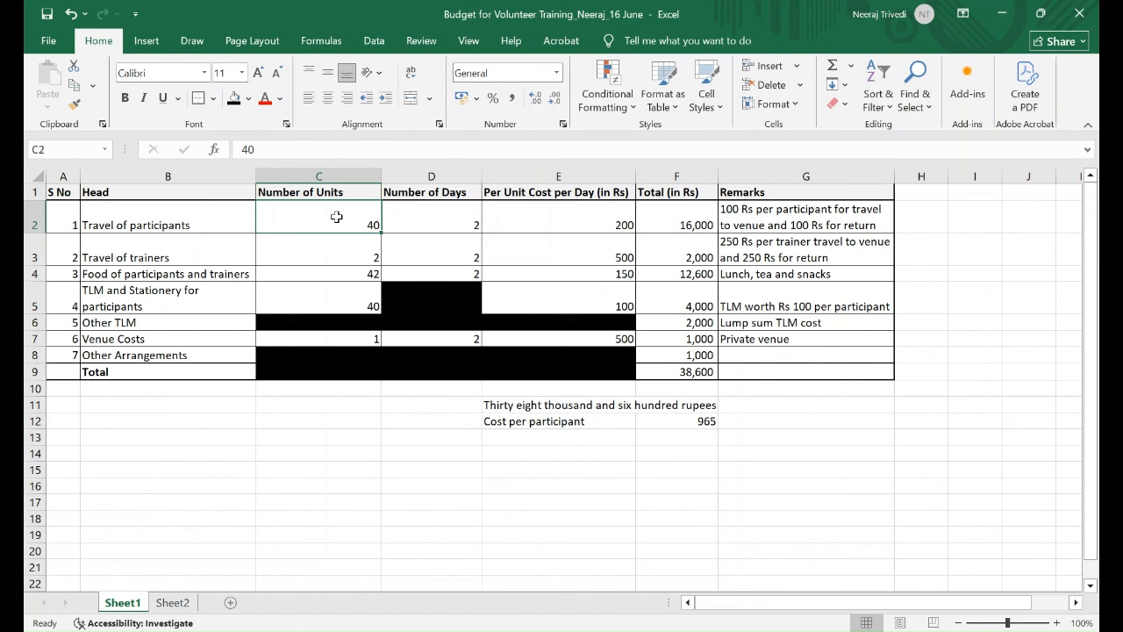
{"action": "type", "text": "50"}
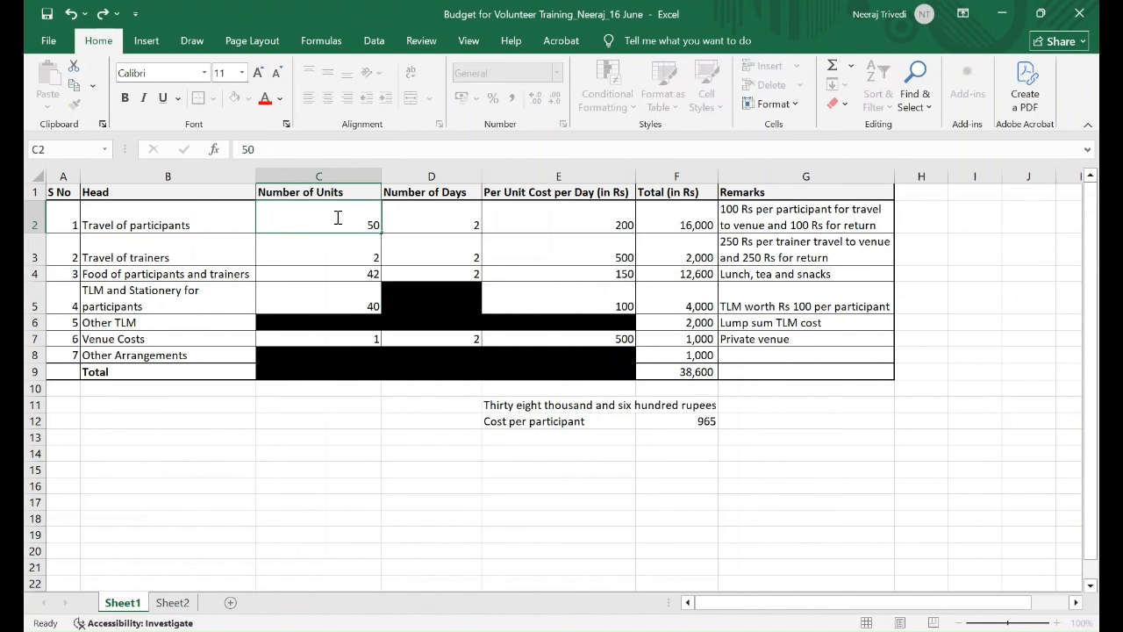
{"action": "key", "text": "Return"}
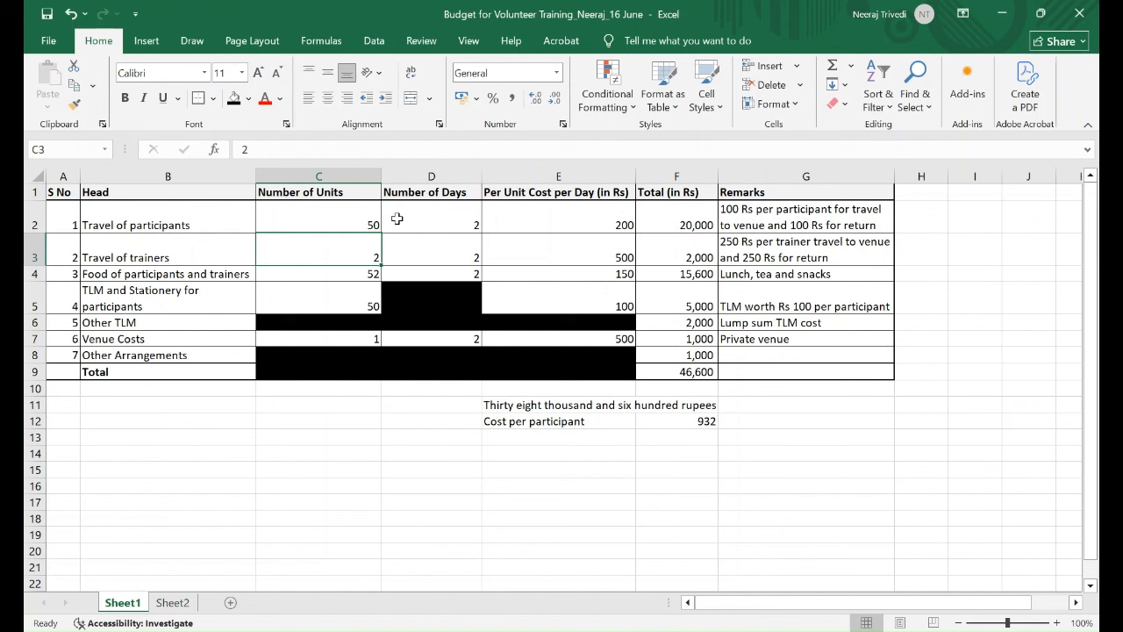
{"action": "key", "text": "ctrl+z"}
- Try a 3-day training by setting the number of days to 3 in D2, D3, D4 and D7
{"action": "left_click", "coordinate": [442, 221]}
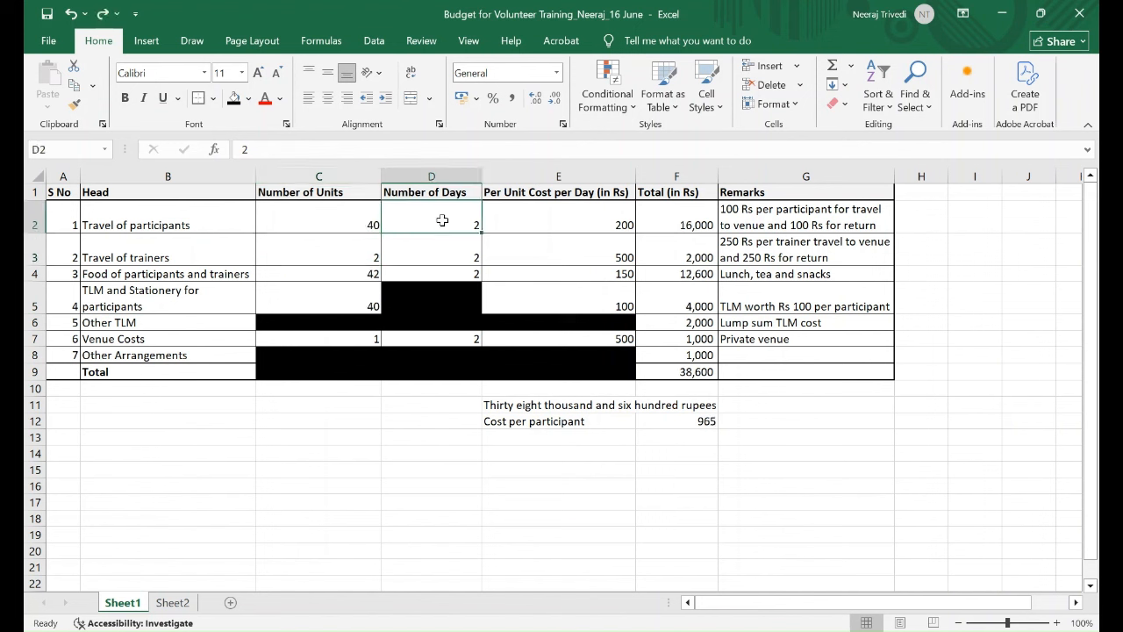
{"action": "type", "text": "3"}
{"action": "key", "text": "Return"}
{"action": "type", "text": "2"}
{"action": "key", "text": "BackSpace"}
{"action": "type", "text": "3"}
{"action": "key", "text": "Return"}
{"action": "type", "text": "4"}
{"action": "key", "text": "Return"}
{"action": "key", "text": "Down"}
{"action": "key", "text": "Down"}
{"action": "key", "text": "Up"}
{"action": "key", "text": "Up"}
{"action": "key", "text": "Up"}
{"action": "type", "text": "3"}
{"action": "key", "text": "Return"}
{"action": "key", "text": "Down"}
{"action": "key", "text": "Down"}
{"action": "type", "text": "3"}
{"action": "key", "text": "Return"}
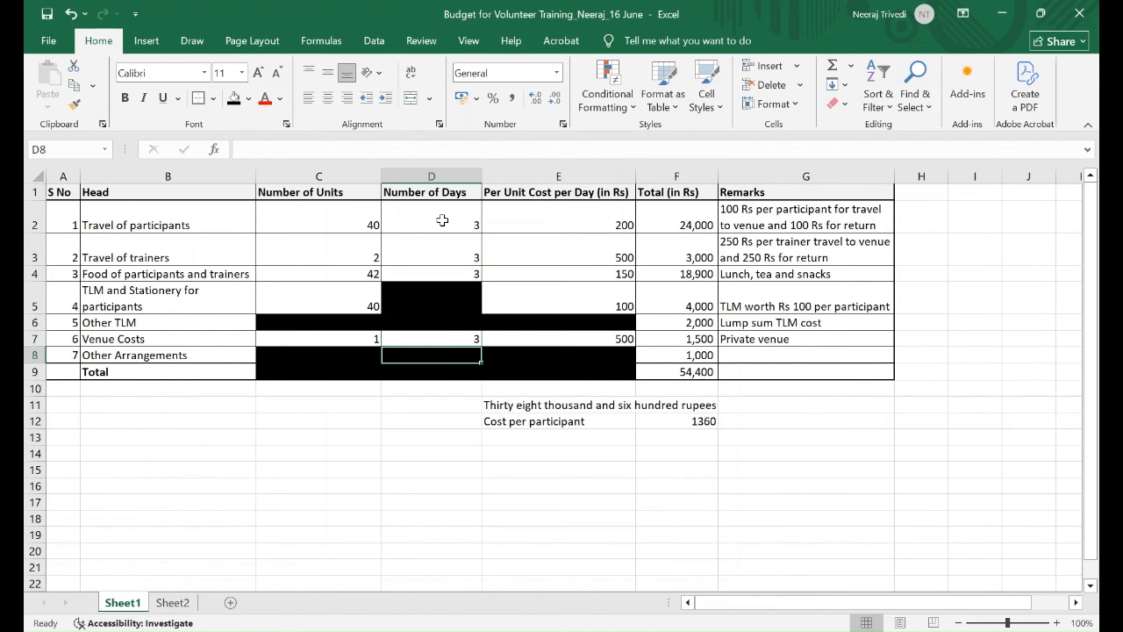
- Undo all the trial changes to the number of days in column D
{"action": "key", "text": "ctrl+z"}
{"action": "key", "text": "ctrl+z"}
{"action": "key", "text": "ctrl+z"}
{"action": "key", "text": "ctrl+z"}
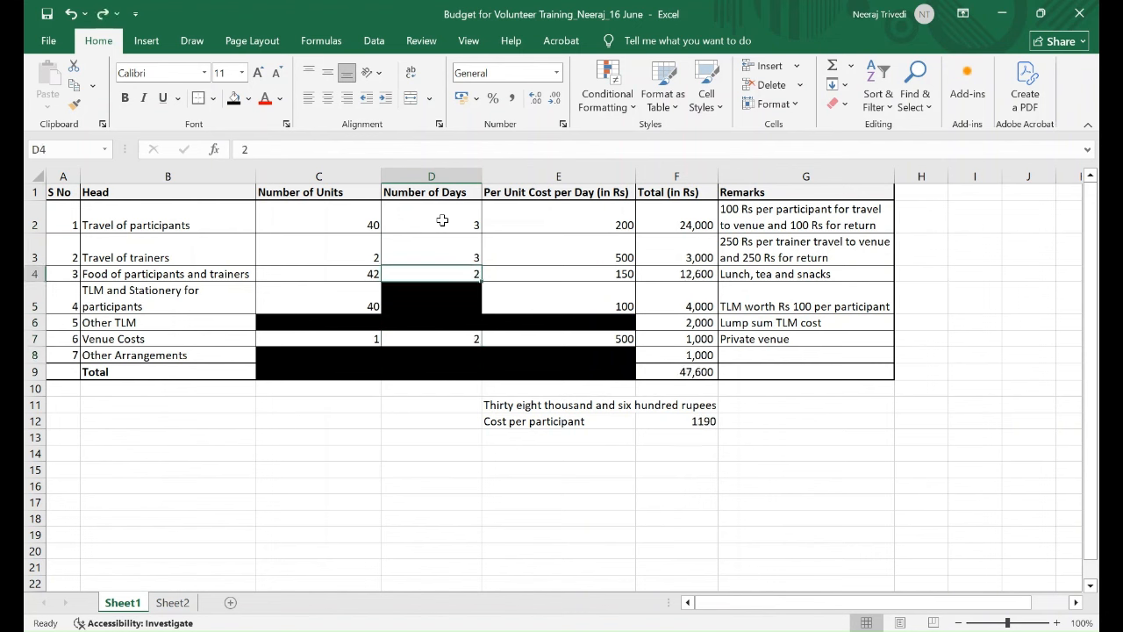
{"action": "key", "text": "ctrl+z"}
{"action": "key", "text": "ctrl+z"}
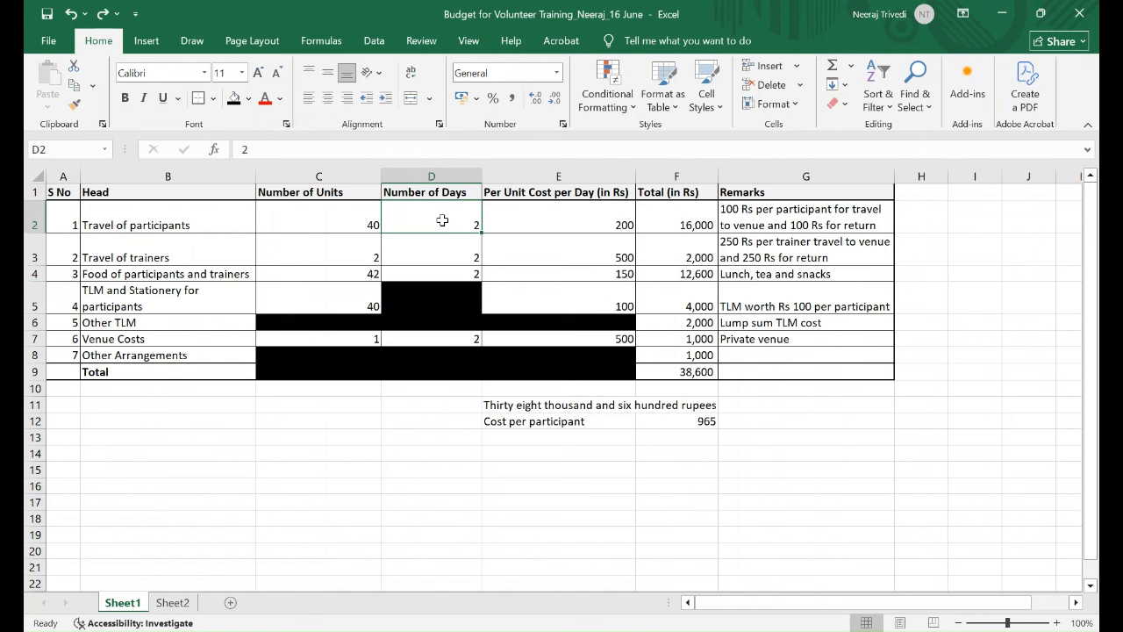
- Insert a new column before Remarks and head it "% Costs" in G1
{"action": "left_click", "coordinate": [756, 176]}
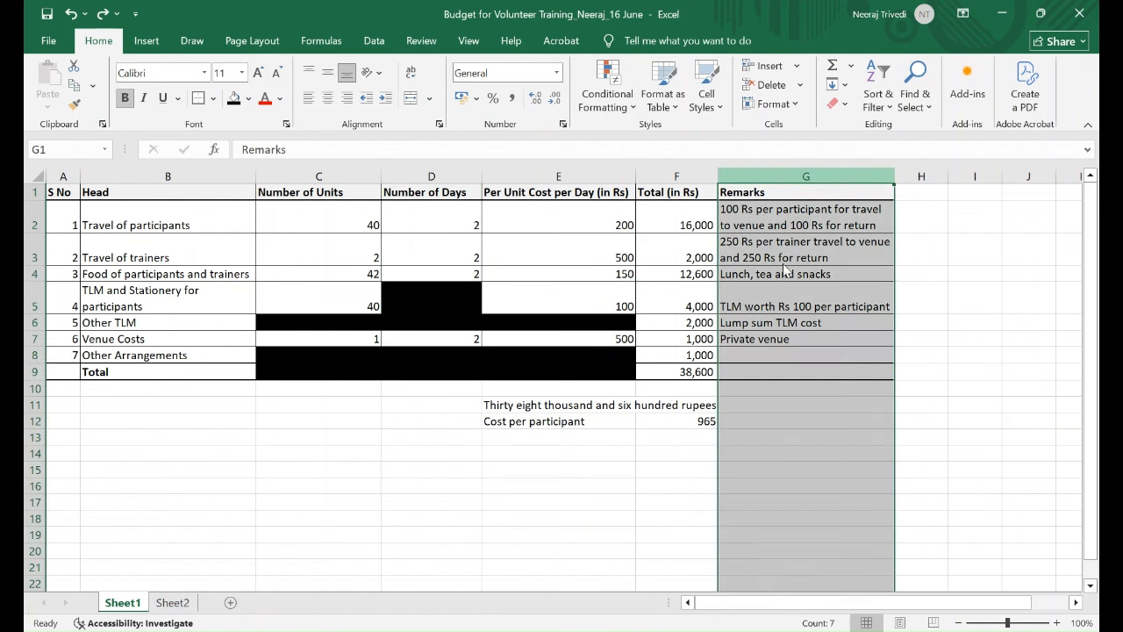
{"action": "key", "text": "ctrl+shift+plus"}
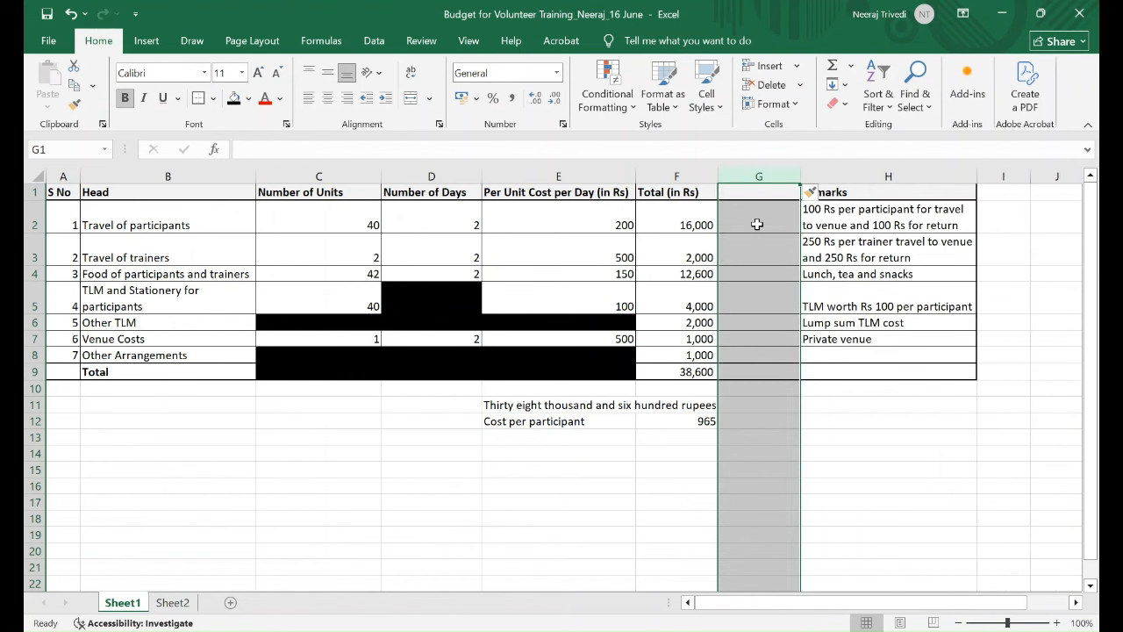
{"action": "left_click", "coordinate": [743, 197]}
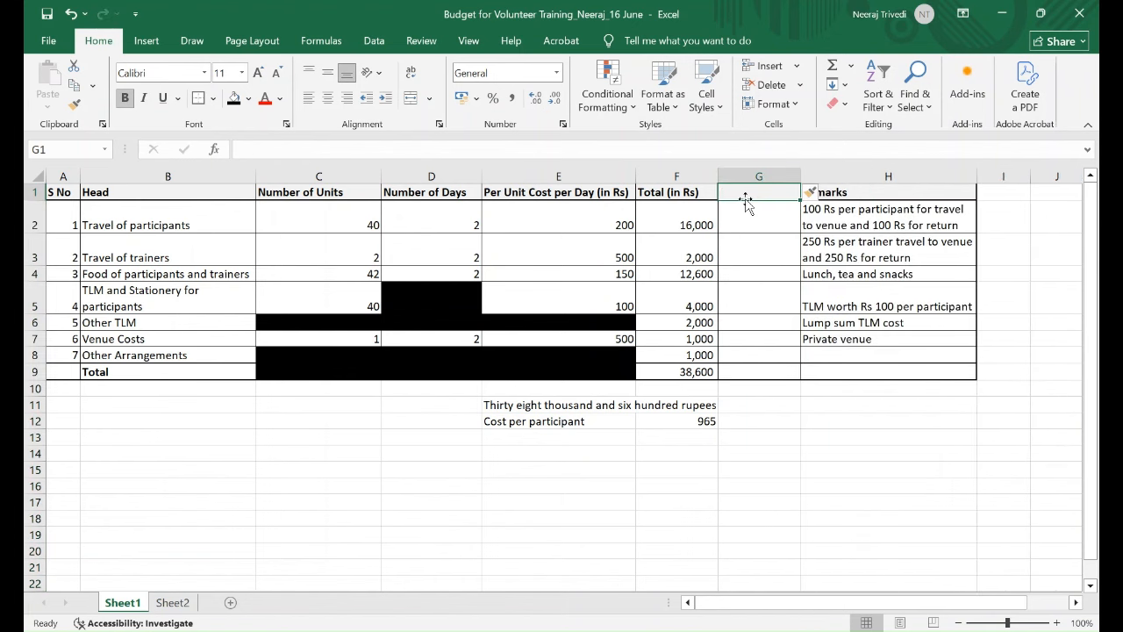
{"action": "type", "text": "% Costs"}
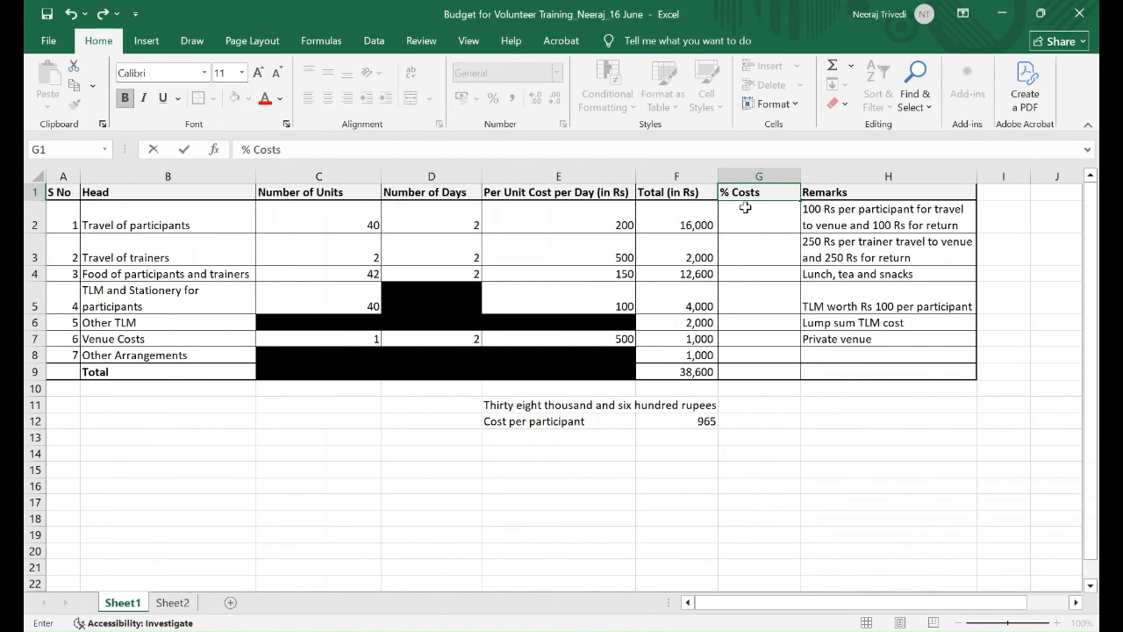
{"action": "key", "text": "Return"}
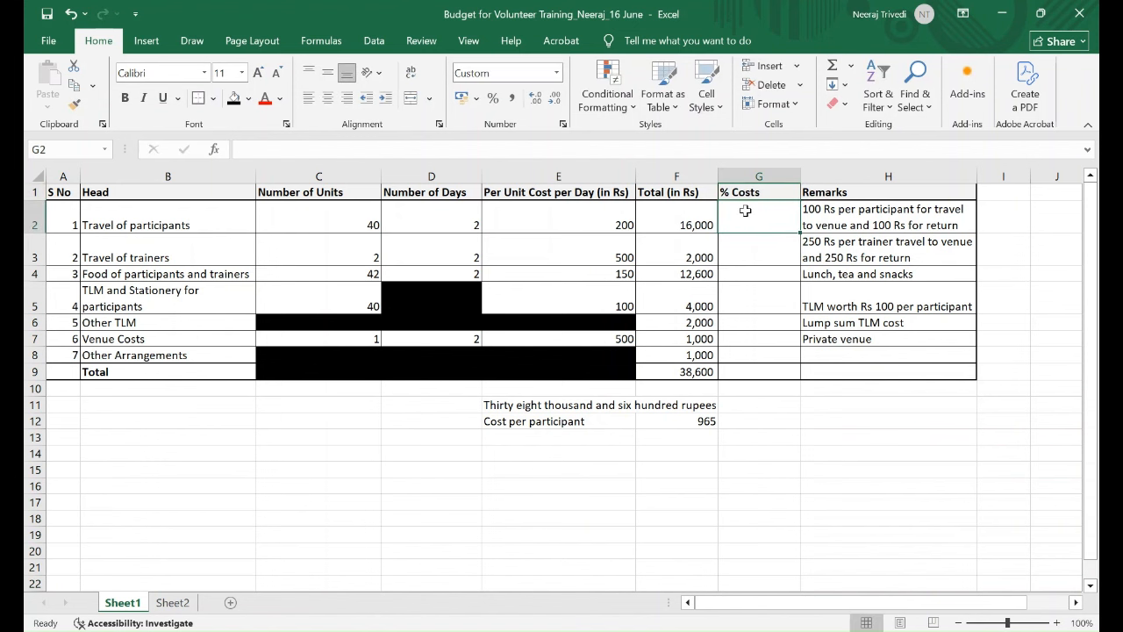
- Calculate the percentage cost of participant travel in G2 with the formula =F2*100/F9
{"action": "type", "text": "="}
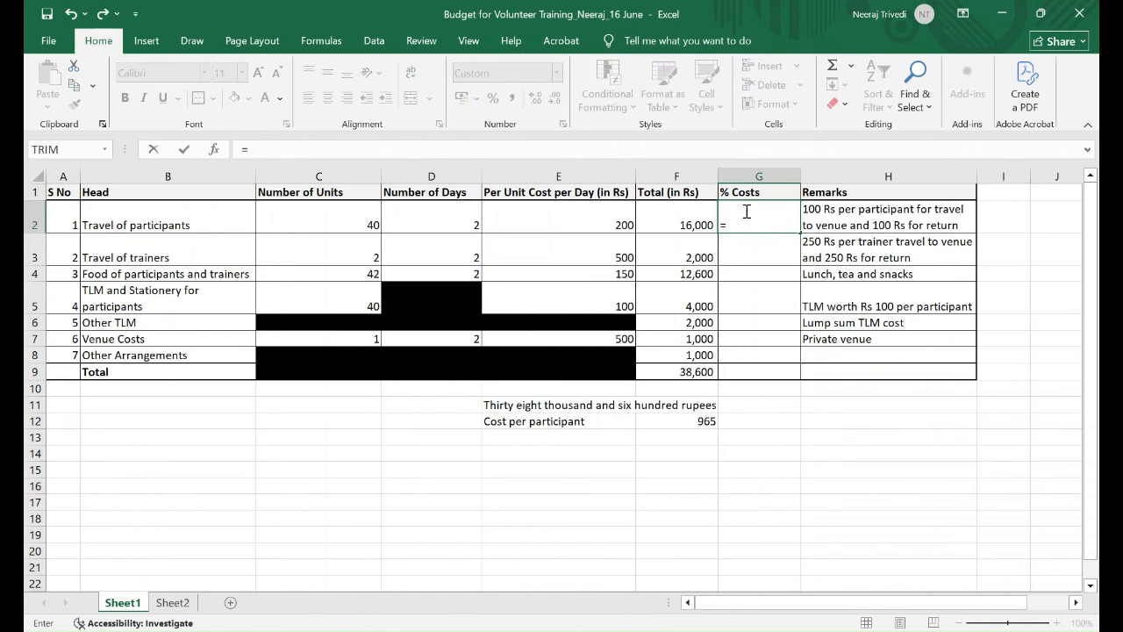
{"action": "left_click", "coordinate": [697, 225]}
{"action": "type", "text": "/"}
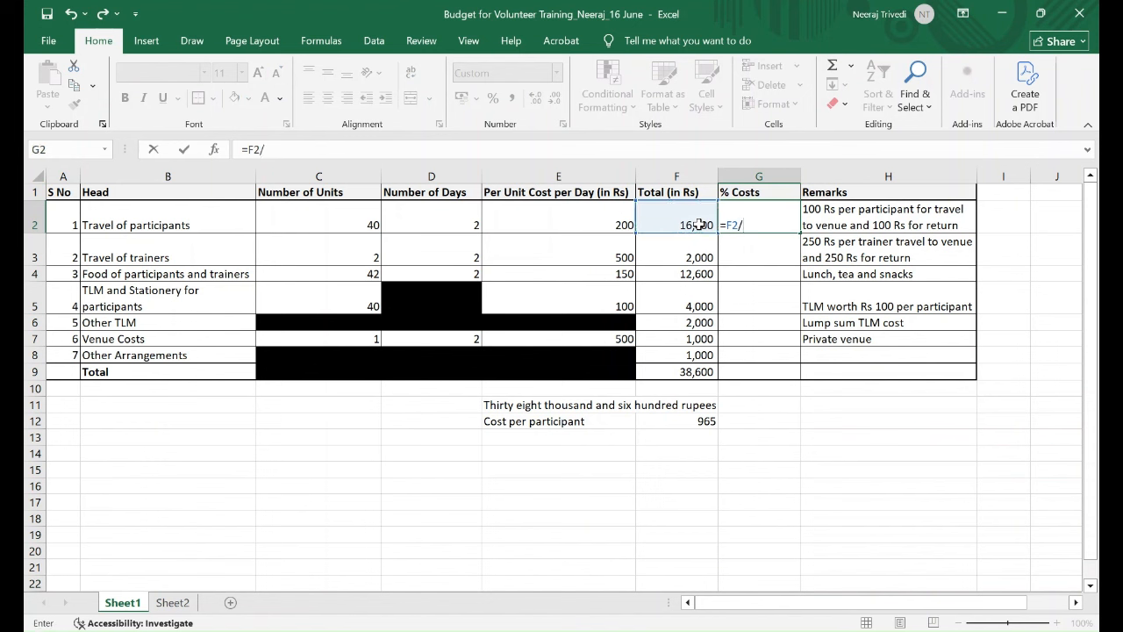
{"action": "left_click", "coordinate": [682, 376]}
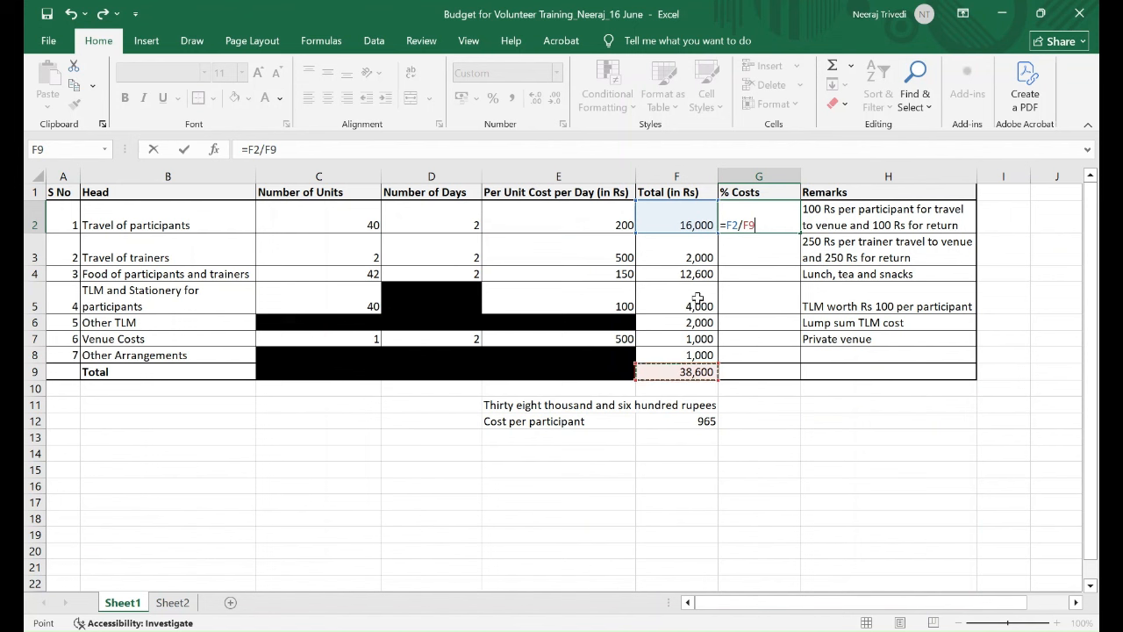
{"action": "left_click", "coordinate": [739, 225]}
{"action": "type", "text": "*100"}
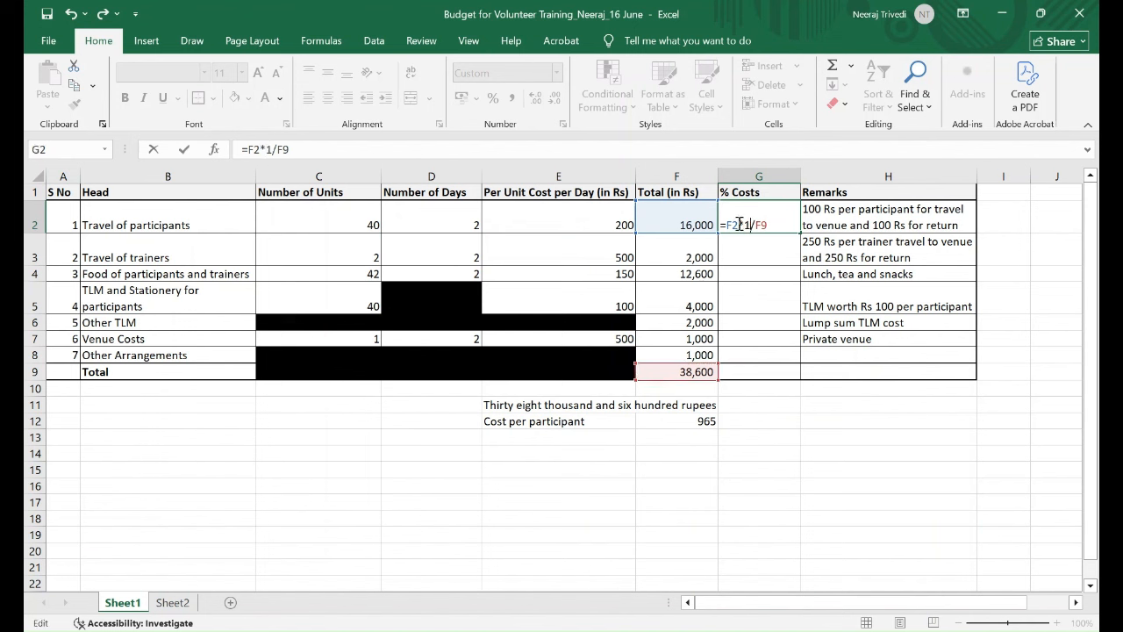
{"action": "key", "text": "Return"}
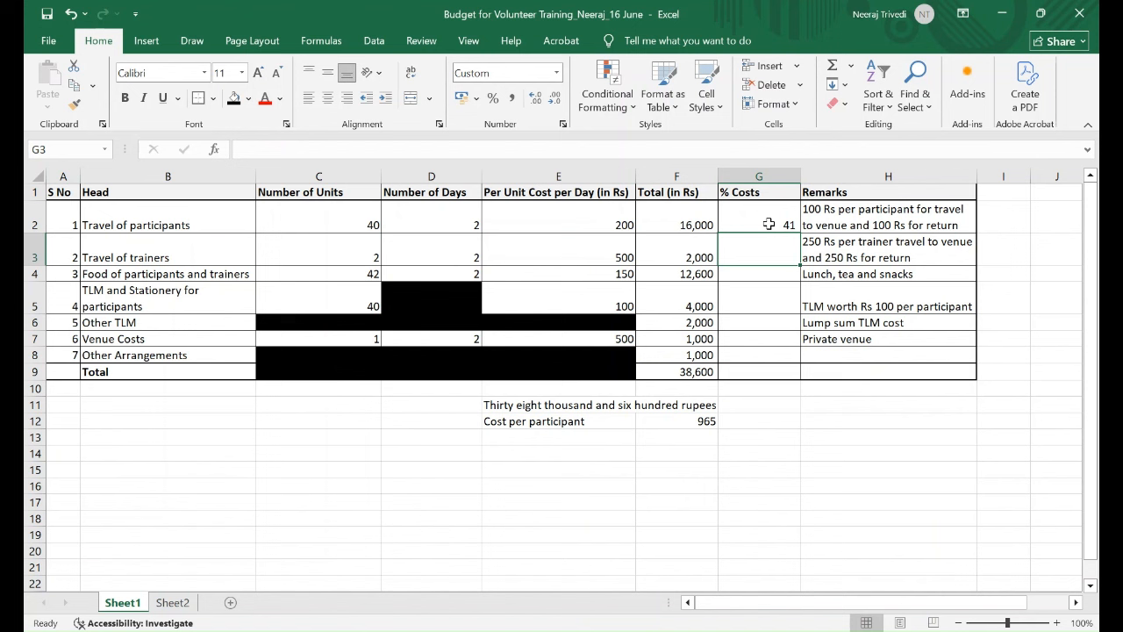
{"action": "left_click", "coordinate": [768, 225]}
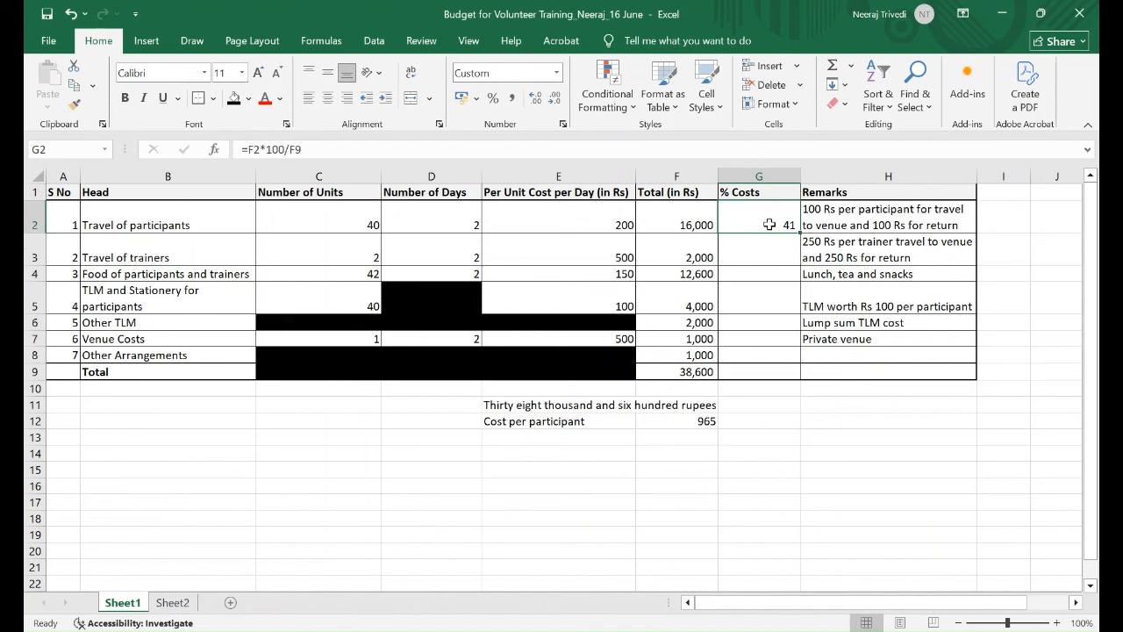
- Calculate the percentage cost of trainer travel in G3 with the formula =F3/F9*100
{"action": "left_click", "coordinate": [770, 248]}
{"action": "type", "text": "="}
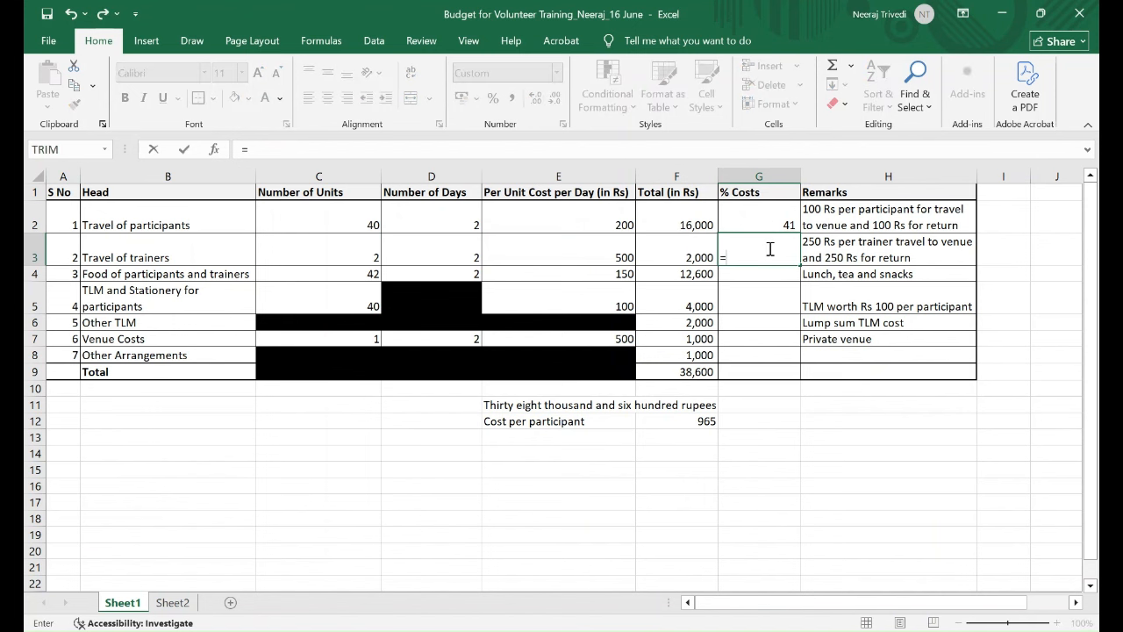
{"action": "left_click", "coordinate": [680, 254]}
{"action": "type", "text": "/"}
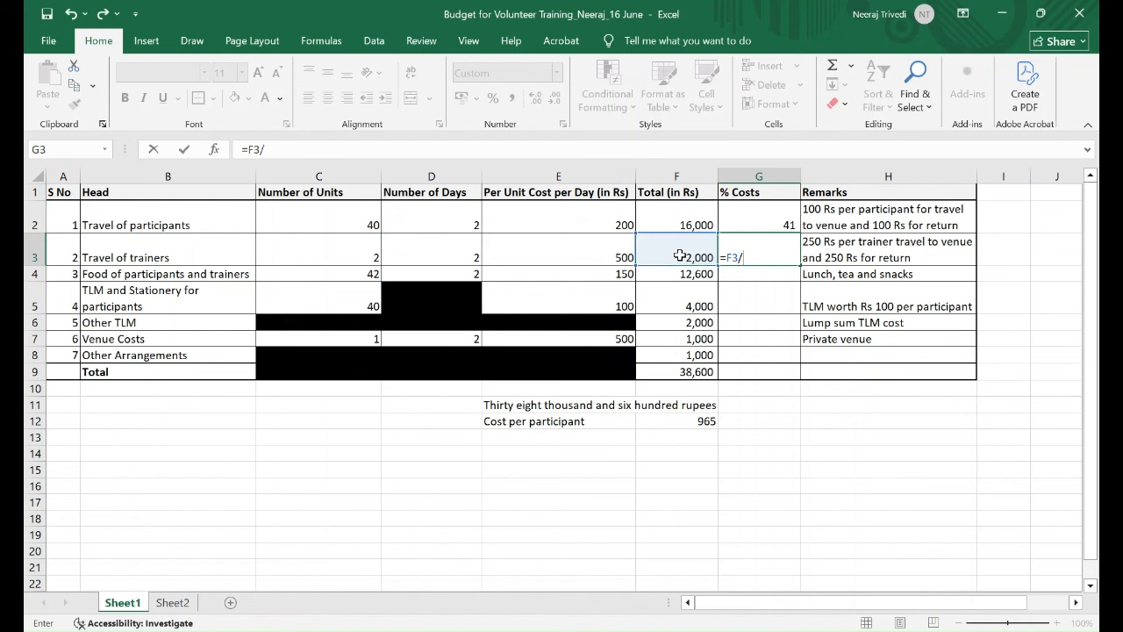
{"action": "left_click", "coordinate": [696, 372]}
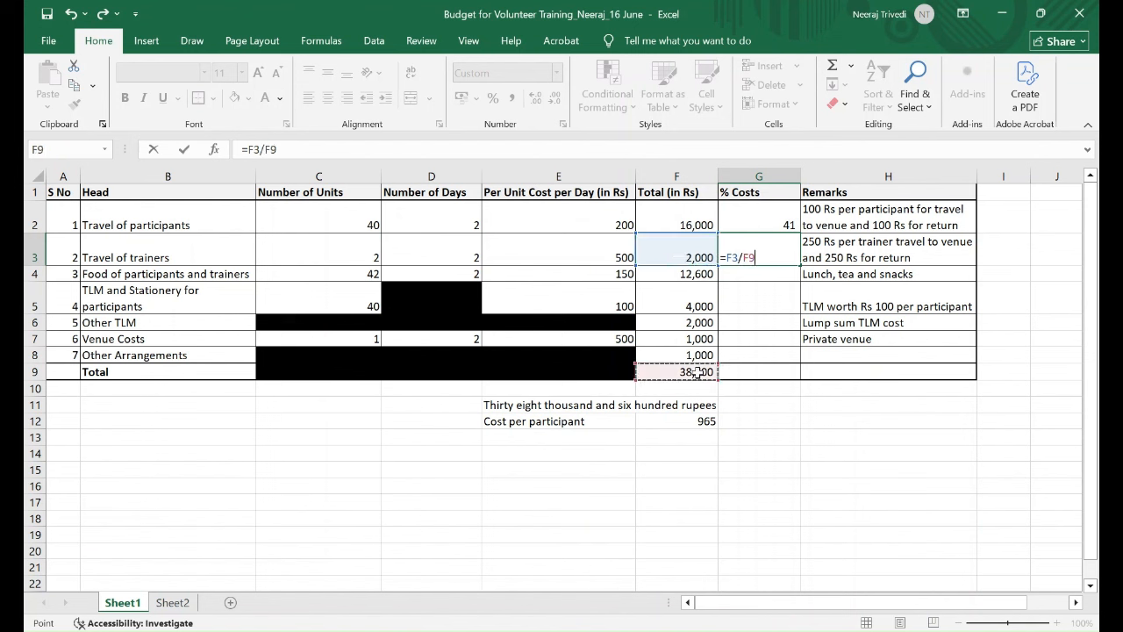
{"action": "type", "text": "*100"}
{"action": "key", "text": "Return"}
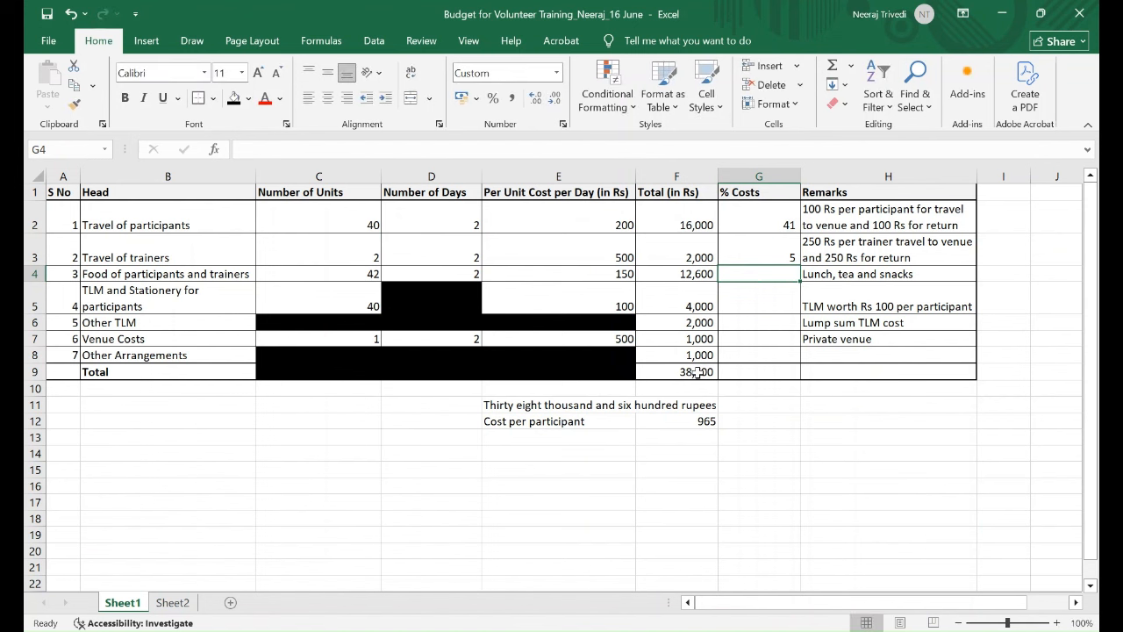
- Copy the percentage formula from G3 down to G4:G8 and check the cell references in the copies
{"action": "left_click", "coordinate": [779, 247]}
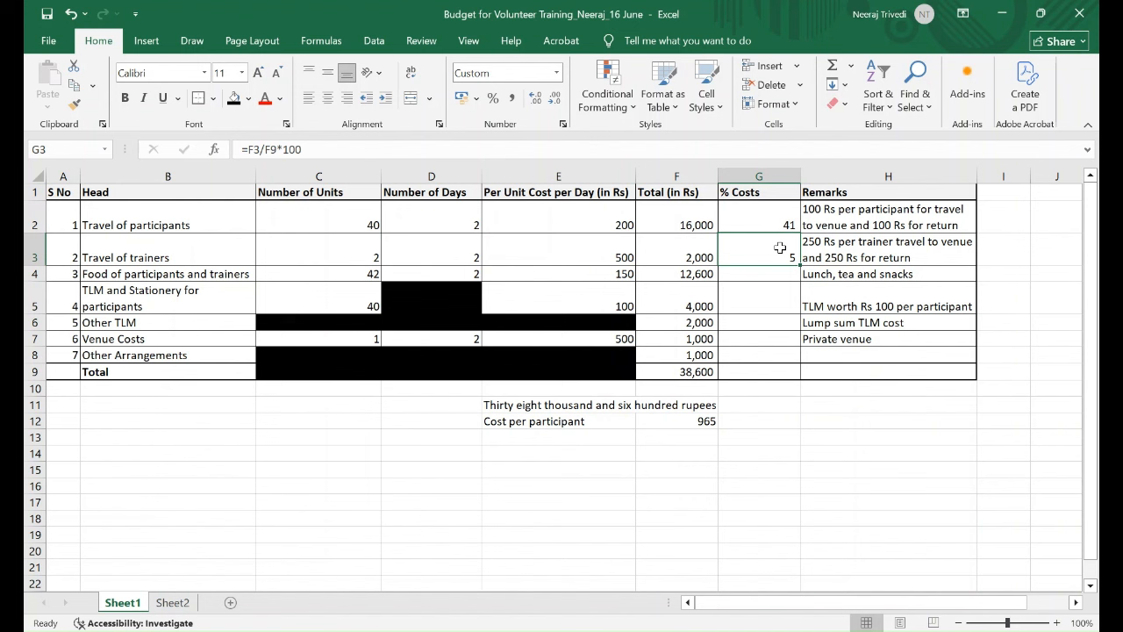
{"action": "key", "text": "ctrl+c"}
{"action": "key", "text": "shift+Down"}
{"action": "key", "text": "shift+Down"}
{"action": "key", "text": "shift+Down"}
{"action": "key", "text": "shift+Down"}
{"action": "key", "text": "shift+Down"}
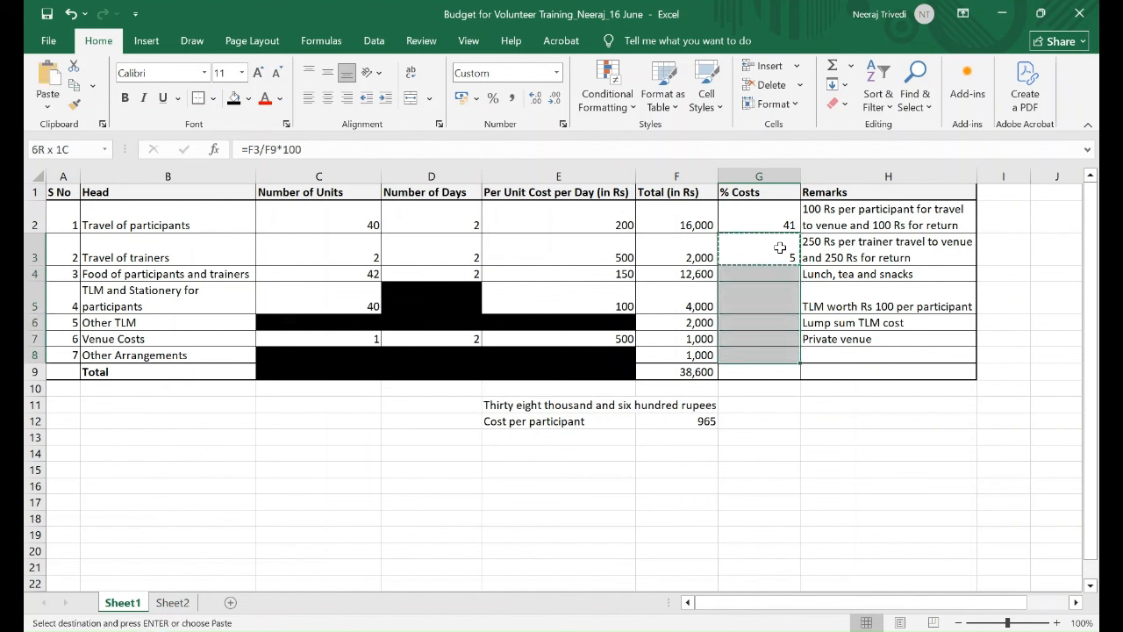
{"action": "key", "text": "ctrl+v"}
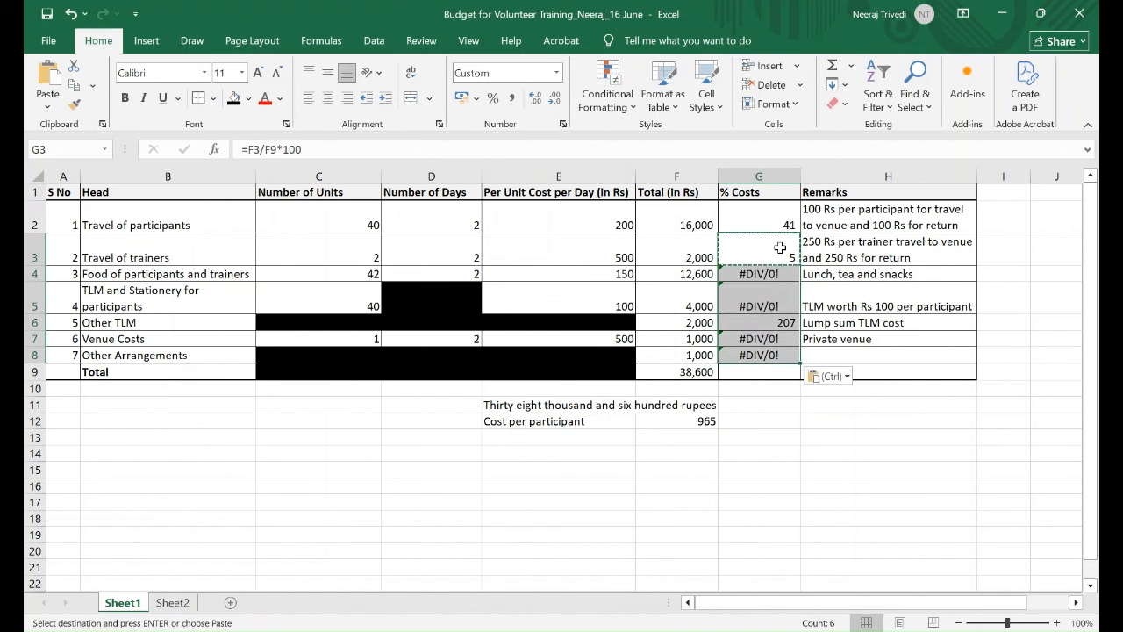
{"action": "left_click", "coordinate": [779, 248]}
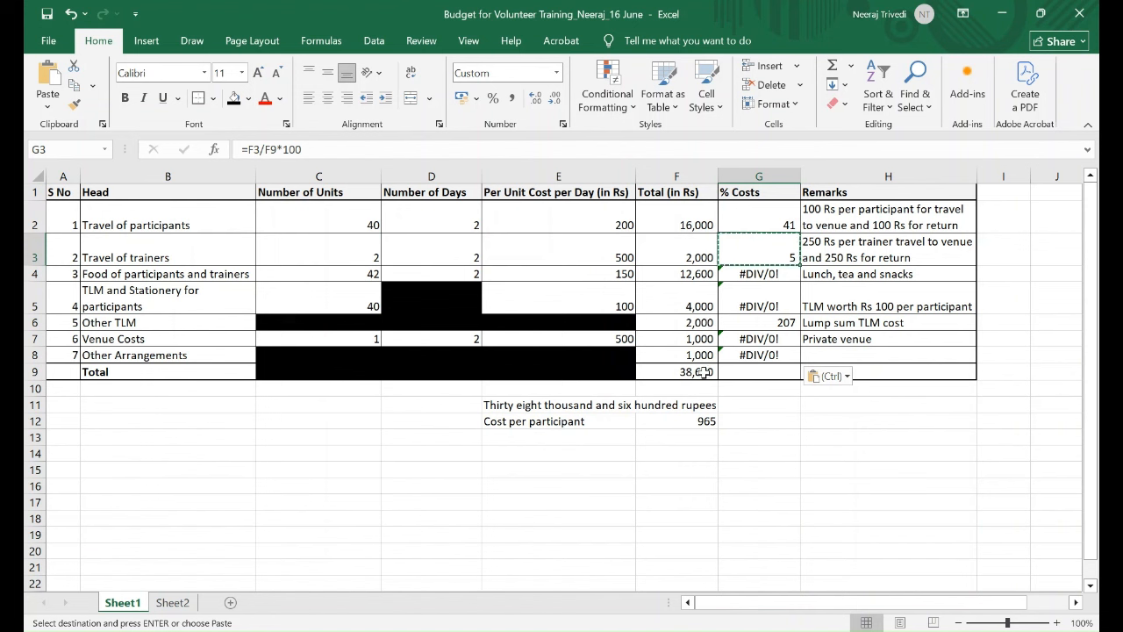
{"action": "left_click", "coordinate": [771, 275]}
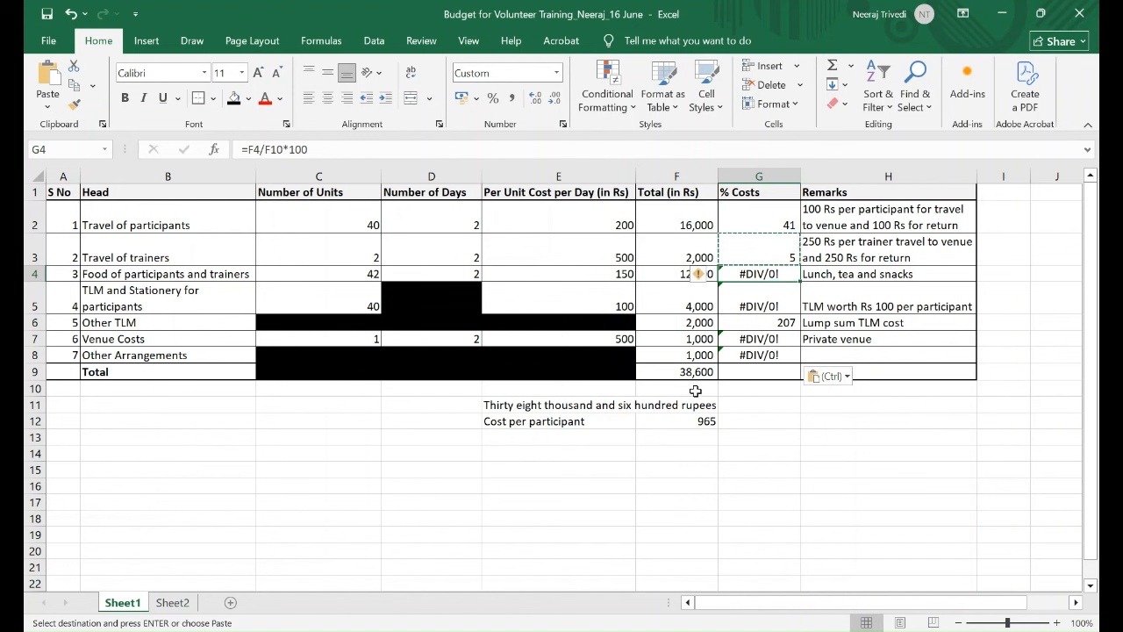
{"action": "left_click", "coordinate": [752, 302]}
{"action": "left_click", "coordinate": [765, 324]}
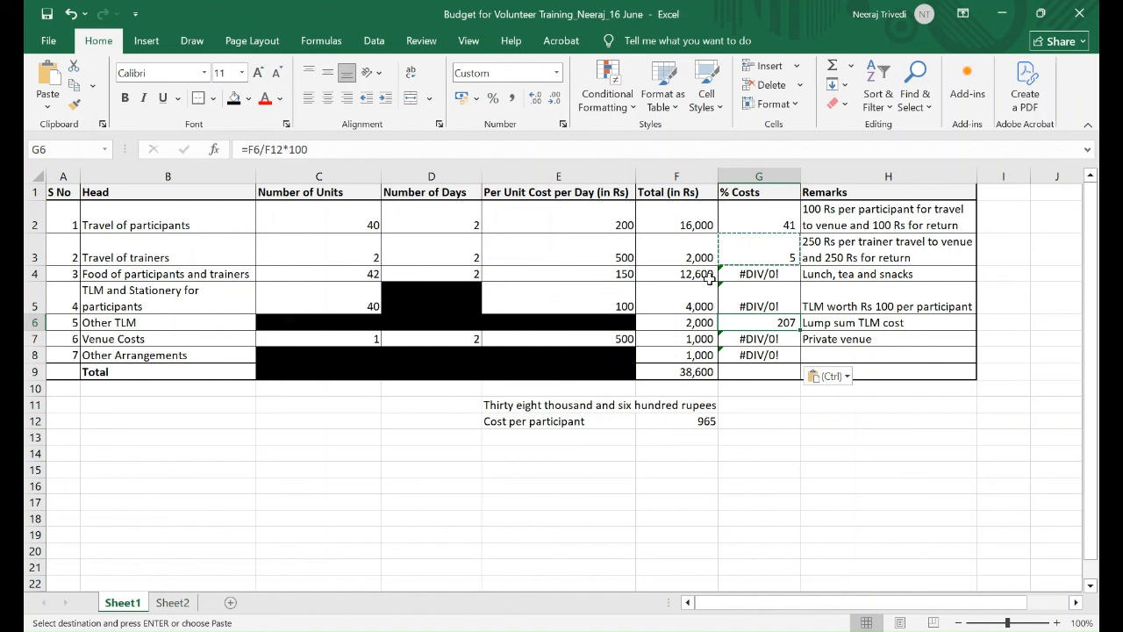
- Make the divisor in the food cost formula in G4 absolute, as =F4/$F$10*100
{"action": "left_click", "coordinate": [753, 274]}
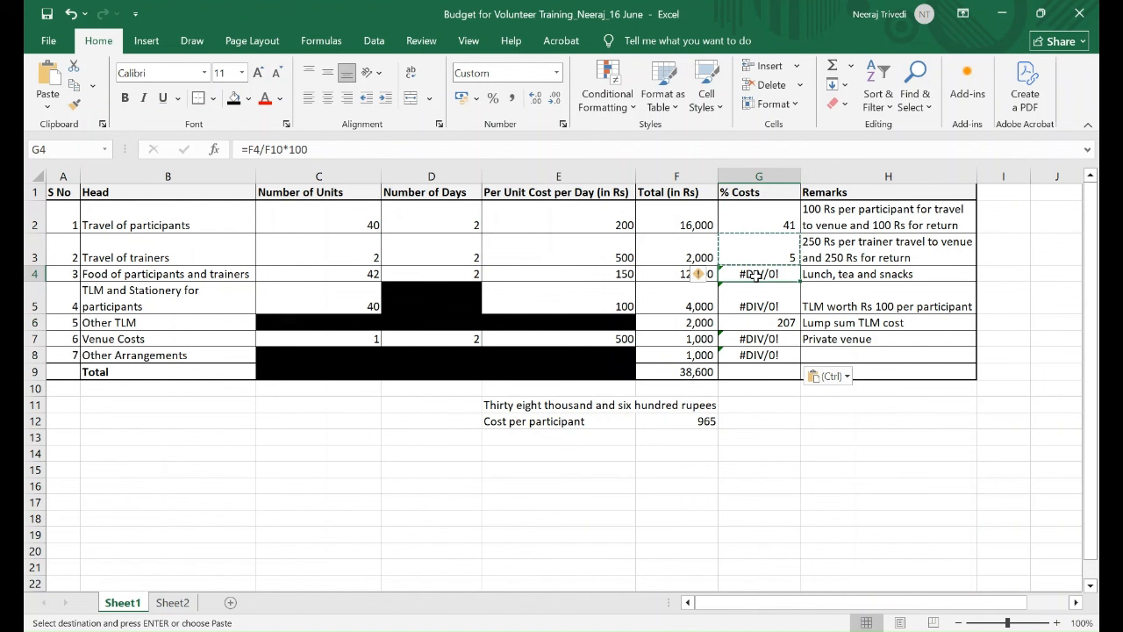
{"action": "left_click", "coordinate": [267, 150]}
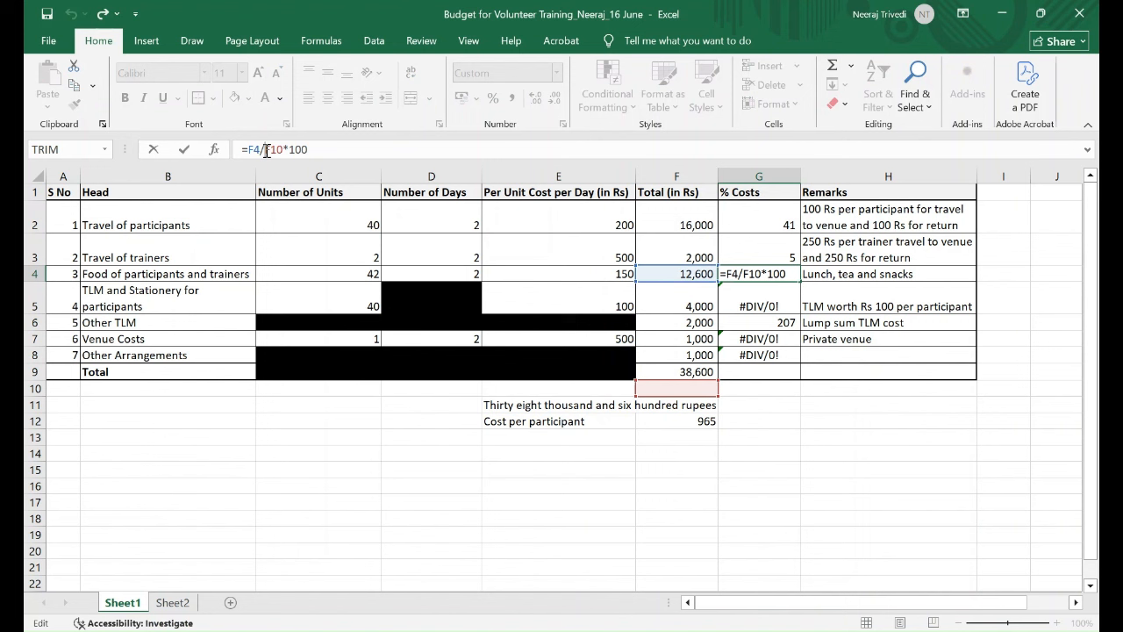
{"action": "type", "text": "$"}
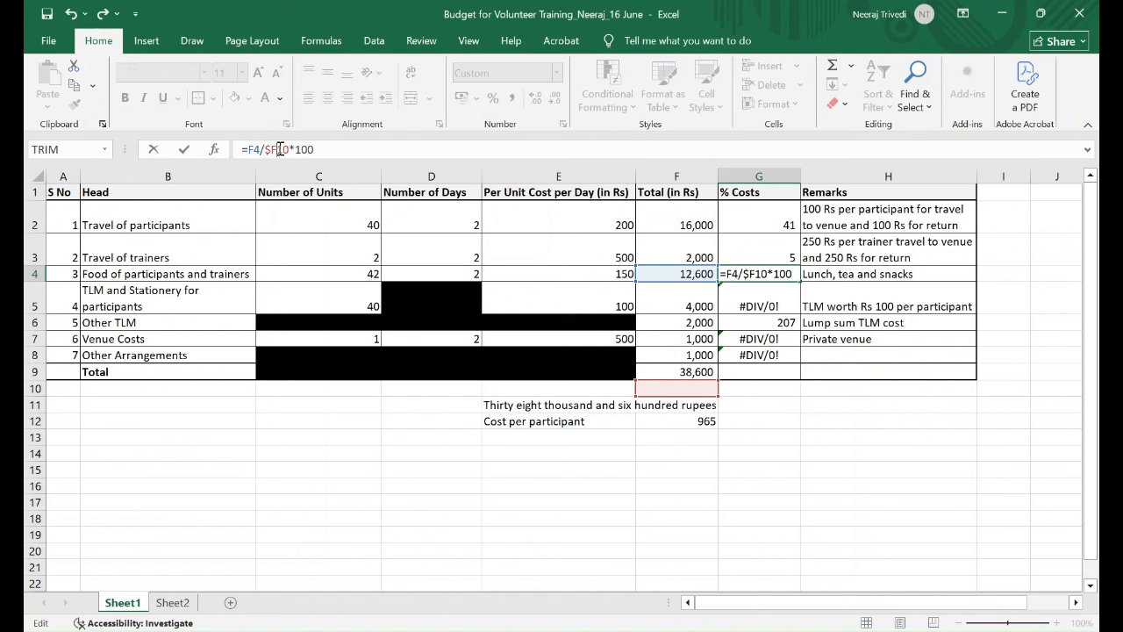
{"action": "left_click", "coordinate": [280, 149]}
{"action": "type", "text": "$"}
{"action": "key", "text": "ctrl+Return"}
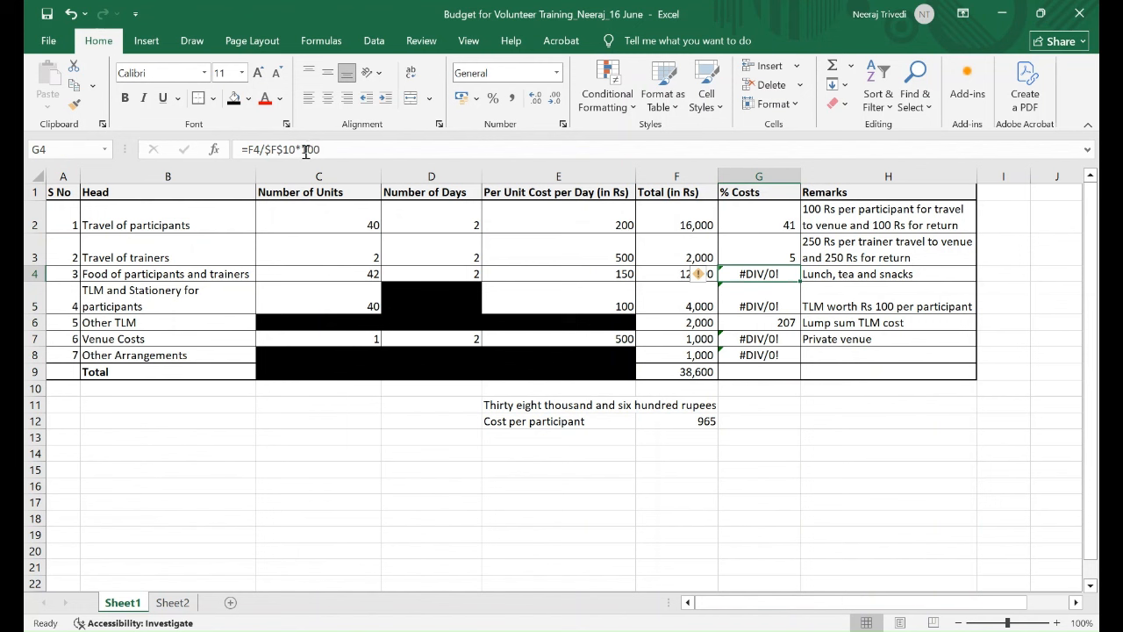
- Point the divisor in G4 to the grand total cell, so the formula reads =F4/$F$9*100
{"action": "left_click", "coordinate": [293, 149]}
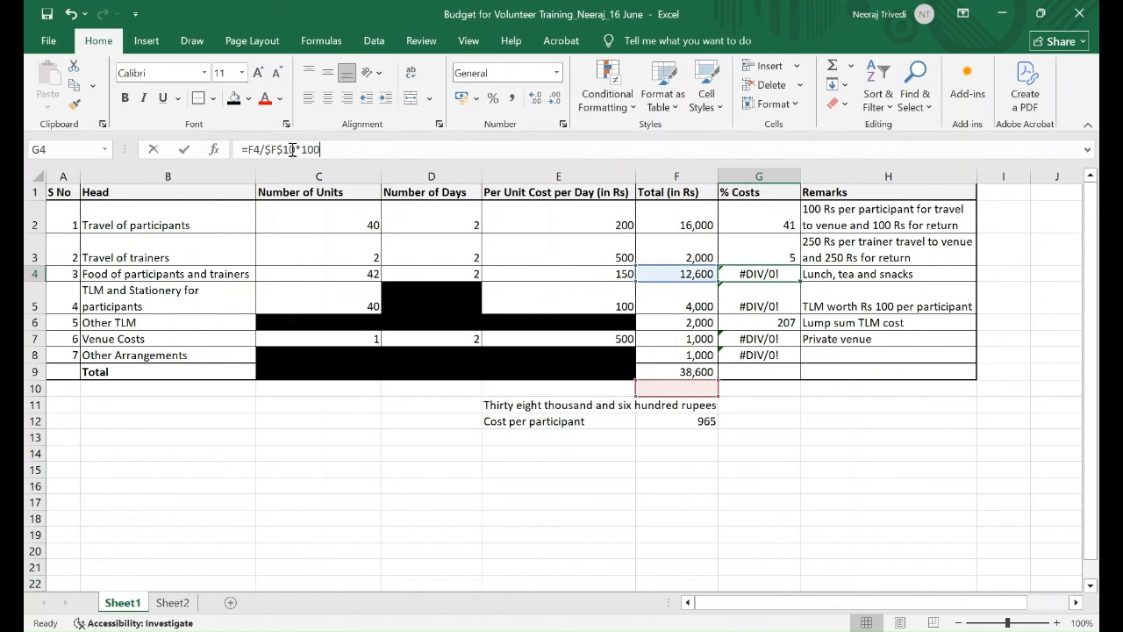
{"action": "key", "text": "BackSpace"}
{"action": "key", "text": "BackSpace"}
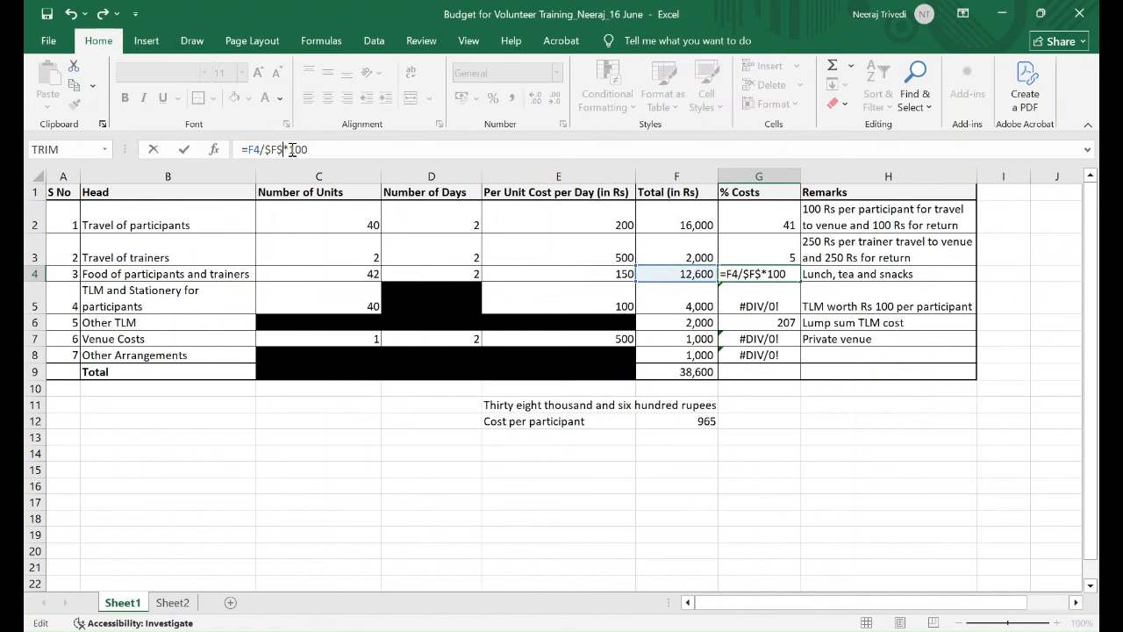
{"action": "key", "text": "BackSpace"}
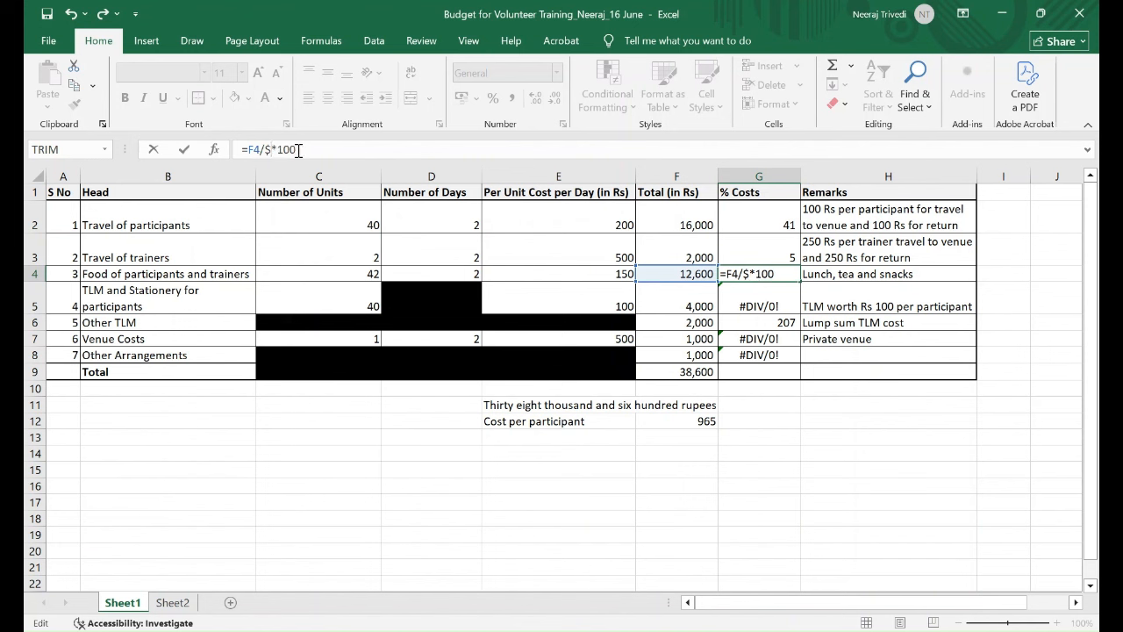
{"action": "key", "text": "BackSpace"}
{"action": "type", "text": "F$10"}
{"action": "key", "text": "BackSpace"}
{"action": "key", "text": "BackSpace"}
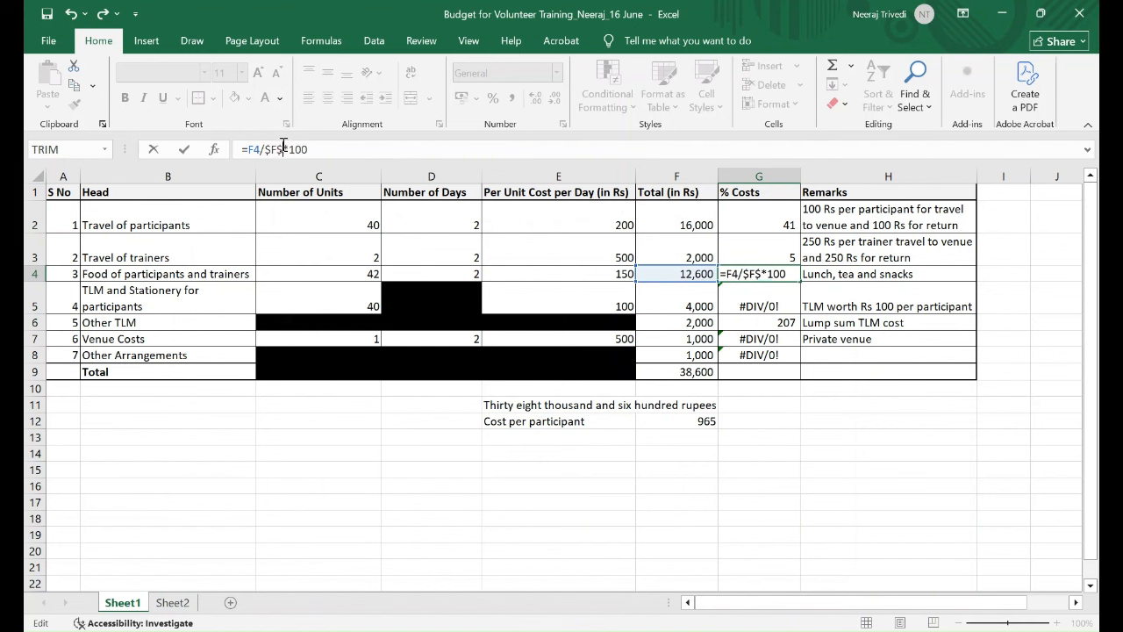
{"action": "type", "text": "9"}
{"action": "key", "text": "ctrl+Return"}
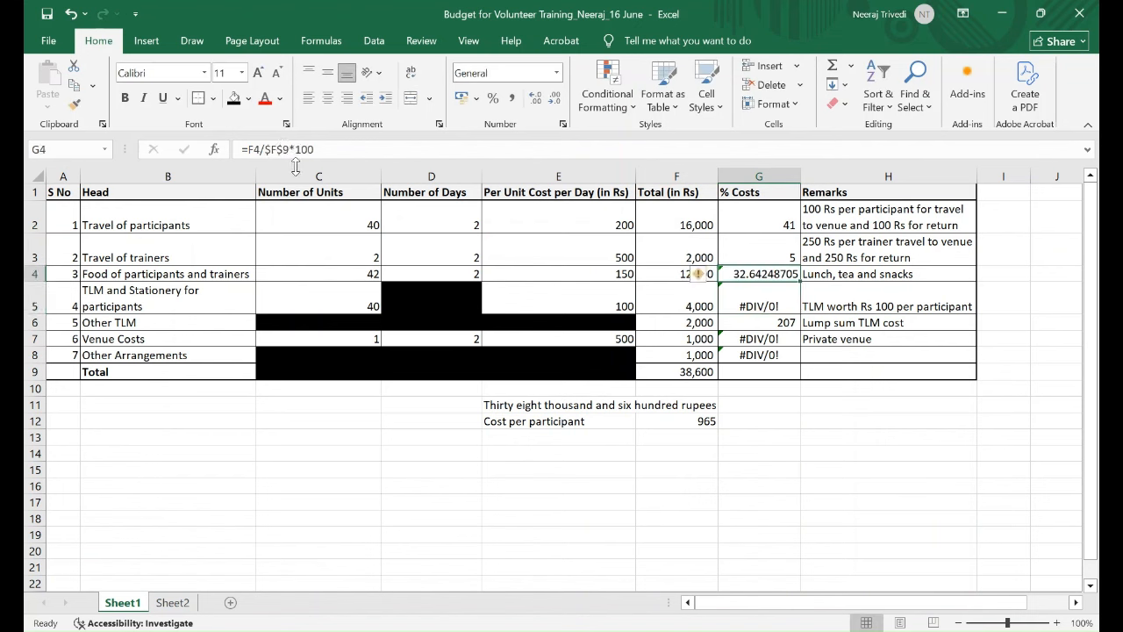
- Reduce the food percentage in G4 to zero decimal places
{"action": "left_click", "coordinate": [553, 102]}
{"action": "left_click", "coordinate": [552, 101]}
{"action": "left_click", "coordinate": [553, 103]}
{"action": "left_click", "coordinate": [553, 103]}
{"action": "left_click", "coordinate": [553, 103]}
{"action": "left_click", "coordinate": [553, 104]}
{"action": "left_click", "coordinate": [552, 104]}
{"action": "left_click", "coordinate": [553, 104]}
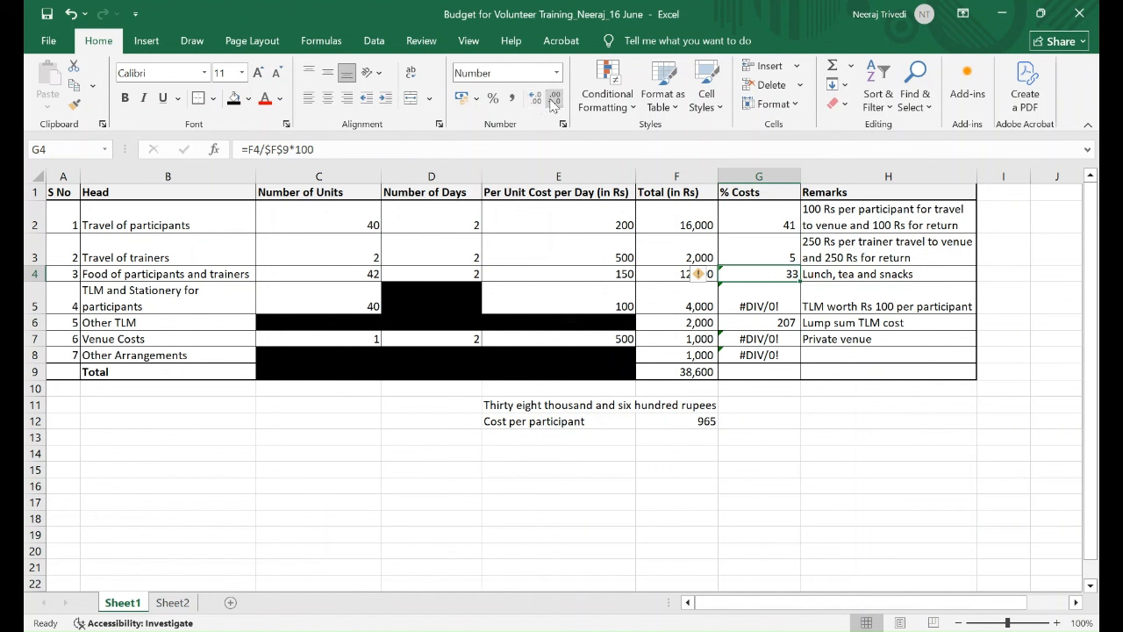
- Copy the percentage formula with the absolute total reference from G4 down to G5:G9
{"action": "key", "text": "ctrl+c"}
{"action": "key", "text": "shift+Down"}
{"action": "key", "text": "shift+Down"}
{"action": "key", "text": "shift+Down"}
{"action": "key", "text": "shift+Down"}
{"action": "key", "text": "shift+Down"}
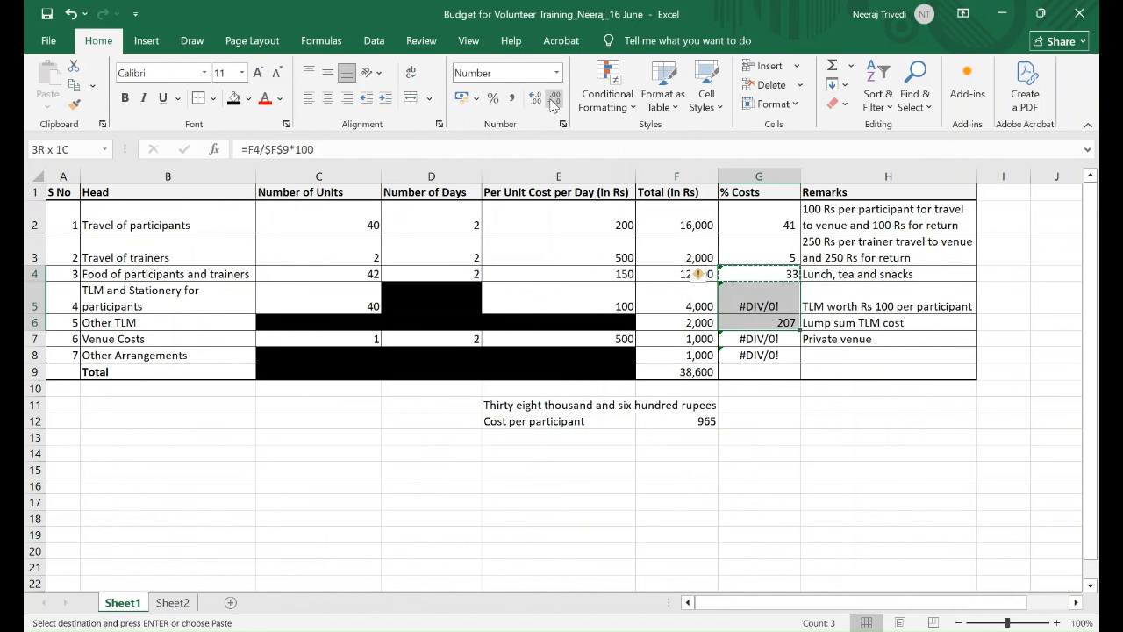
{"action": "key", "text": "ctrl+v"}
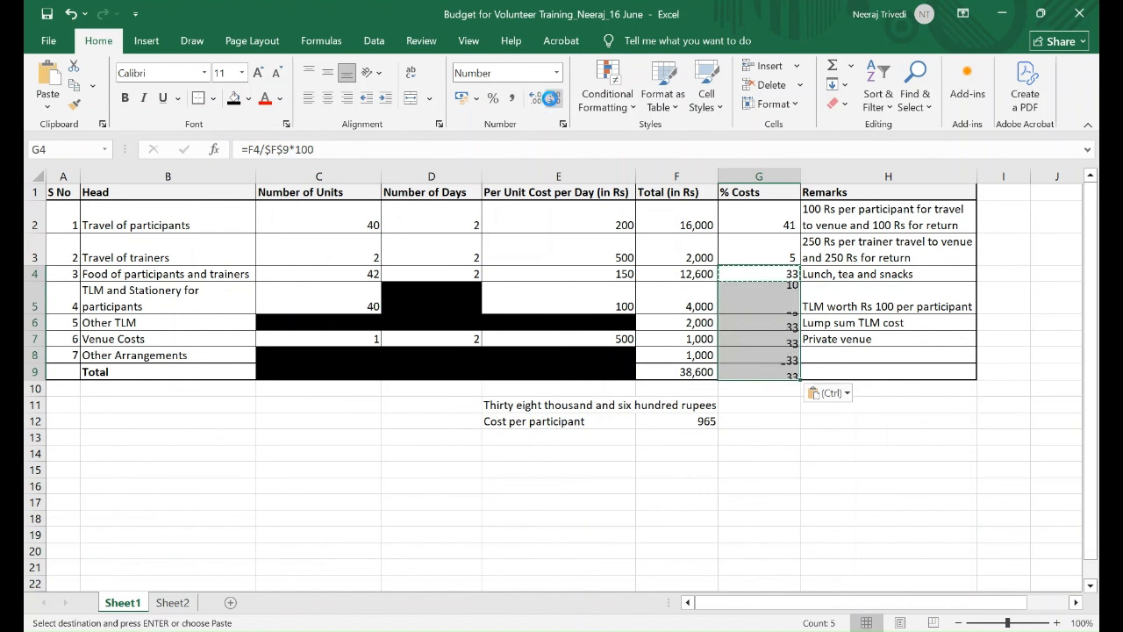
- Check the references in the percentage formulas in G4, G5 and G6, and clear the copy selection
{"action": "left_click", "coordinate": [785, 274]}
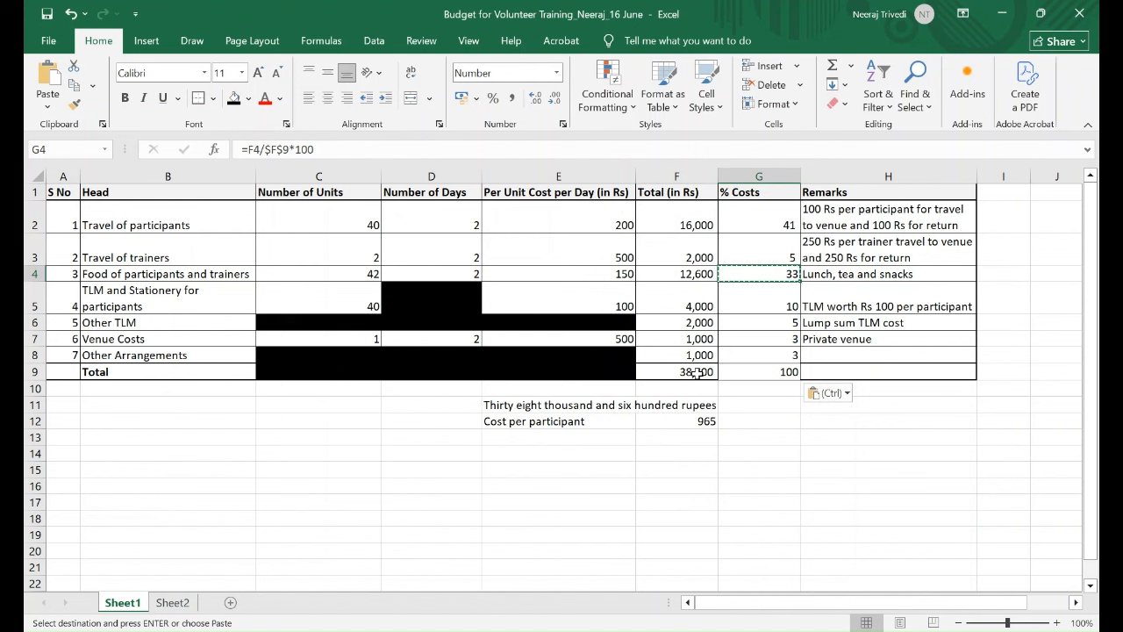
{"action": "left_click", "coordinate": [776, 303]}
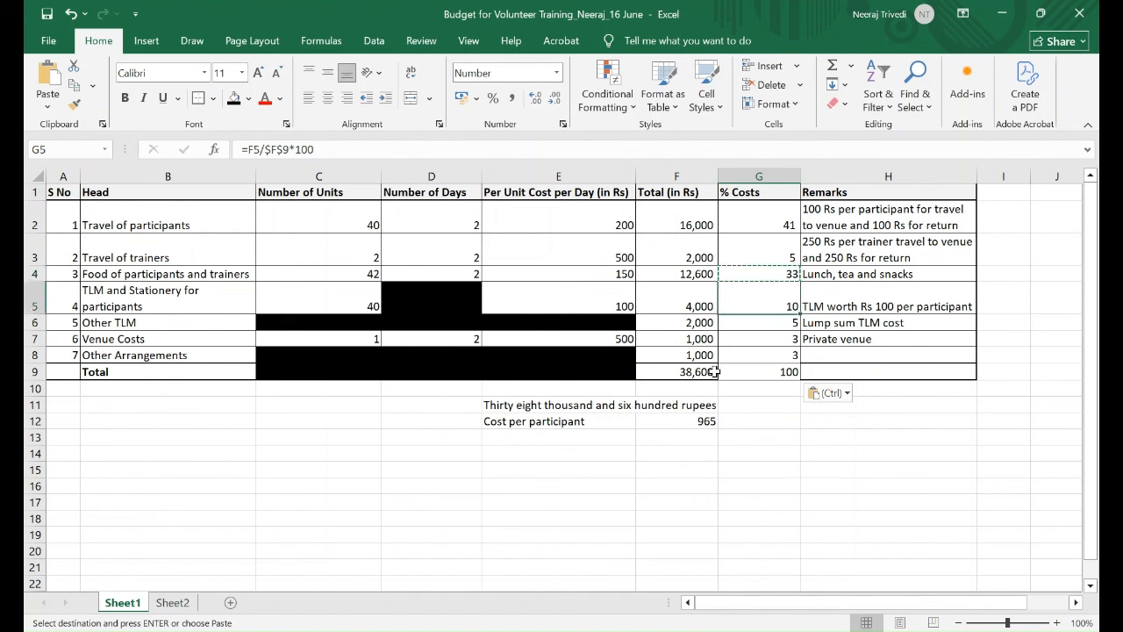
{"action": "left_click", "coordinate": [792, 321]}
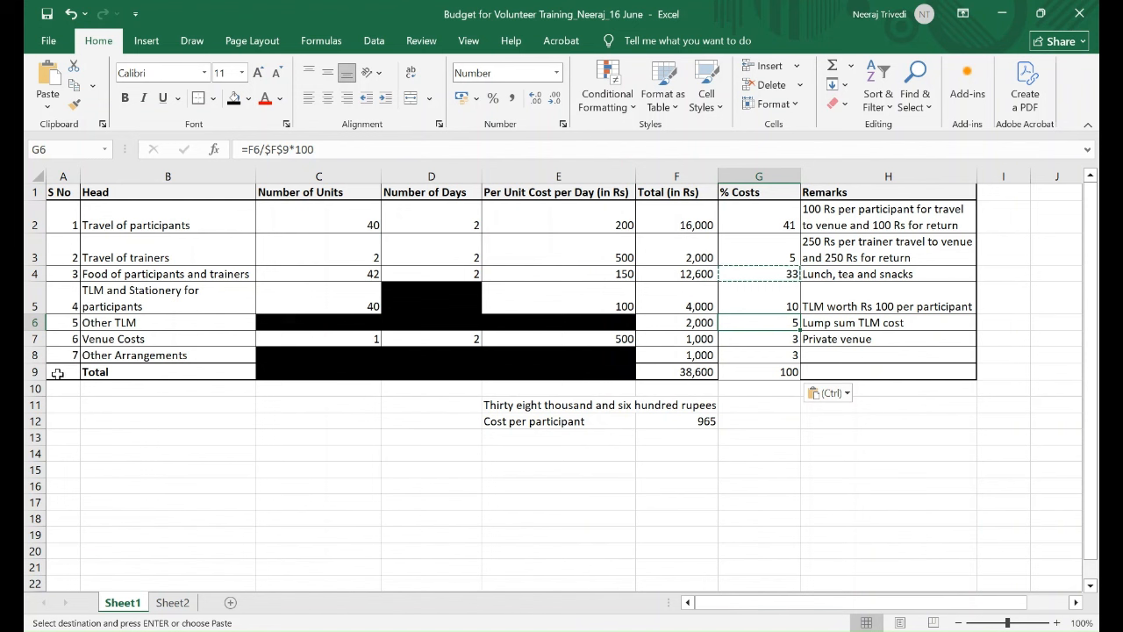
{"action": "left_click_drag", "start_coordinate": [57, 373], "coordinate": [869, 379]}
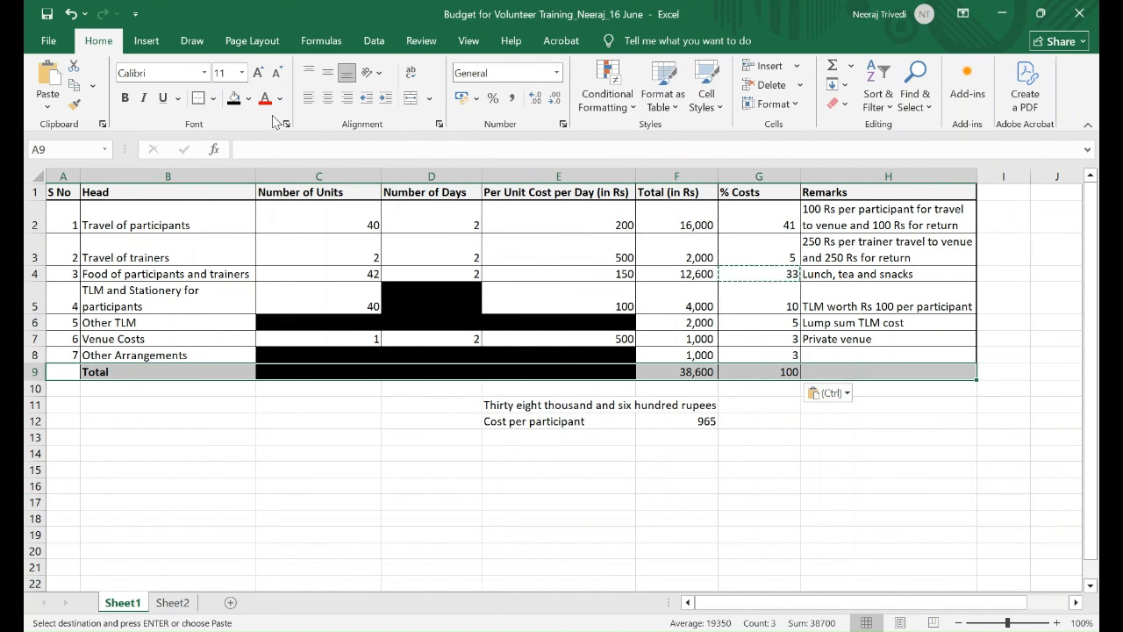
{"action": "key", "text": "Escape"}
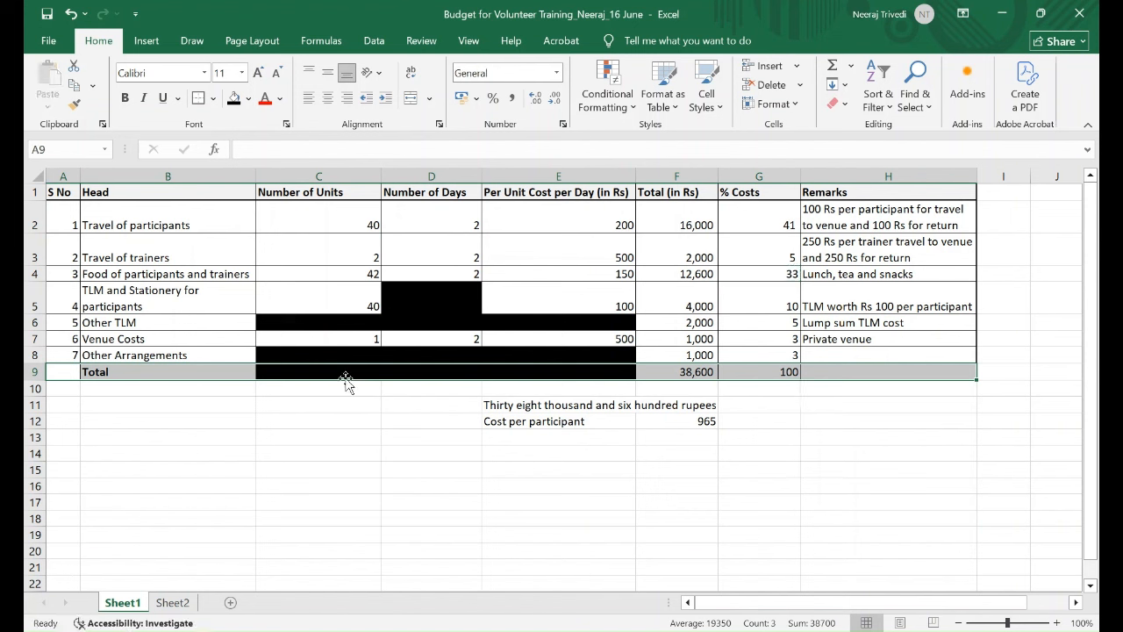
{"action": "left_click", "coordinate": [347, 436]}
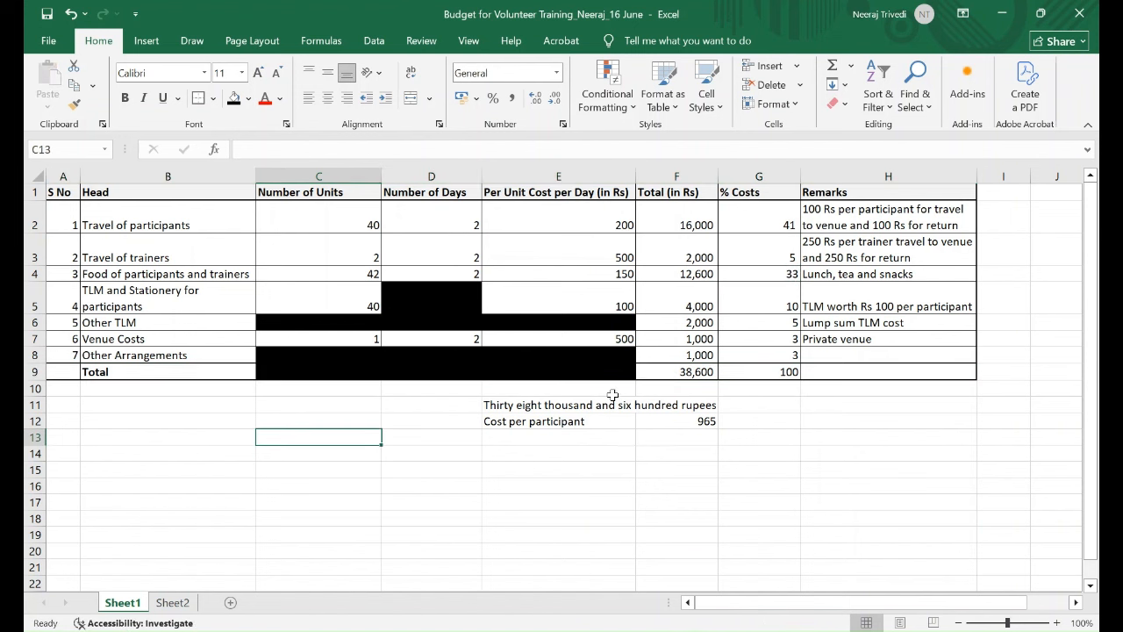
- Extend the label in E12 to read "Cost per participant (in Rs)"
{"action": "double_click", "coordinate": [604, 421]}
{"action": "type", "text": "(in Rs)"}
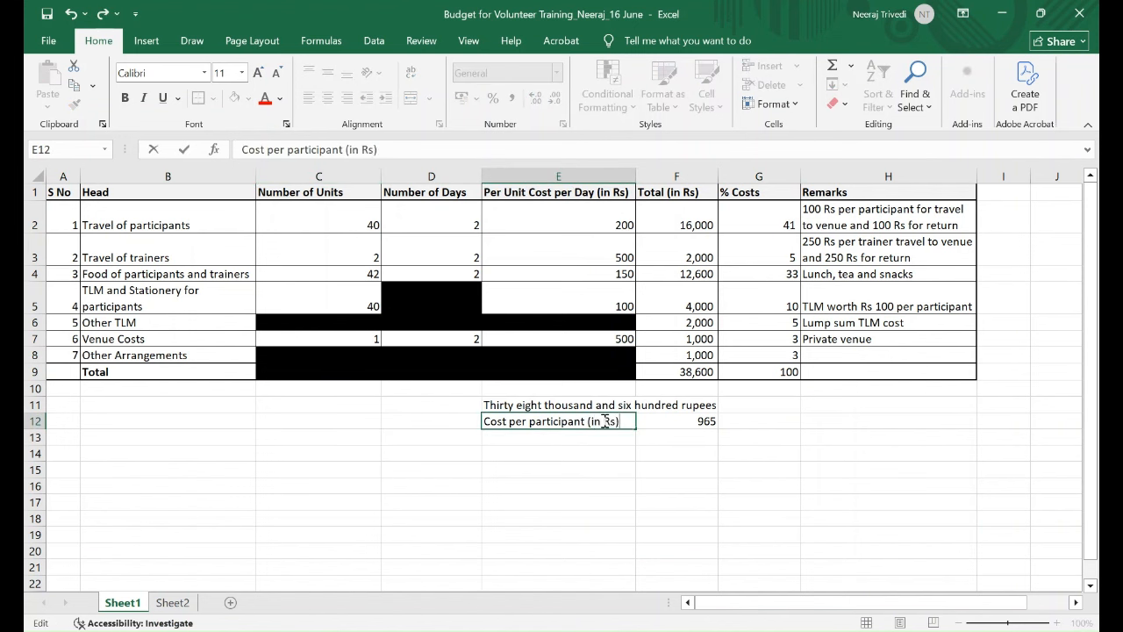
{"action": "key", "text": "Return"}
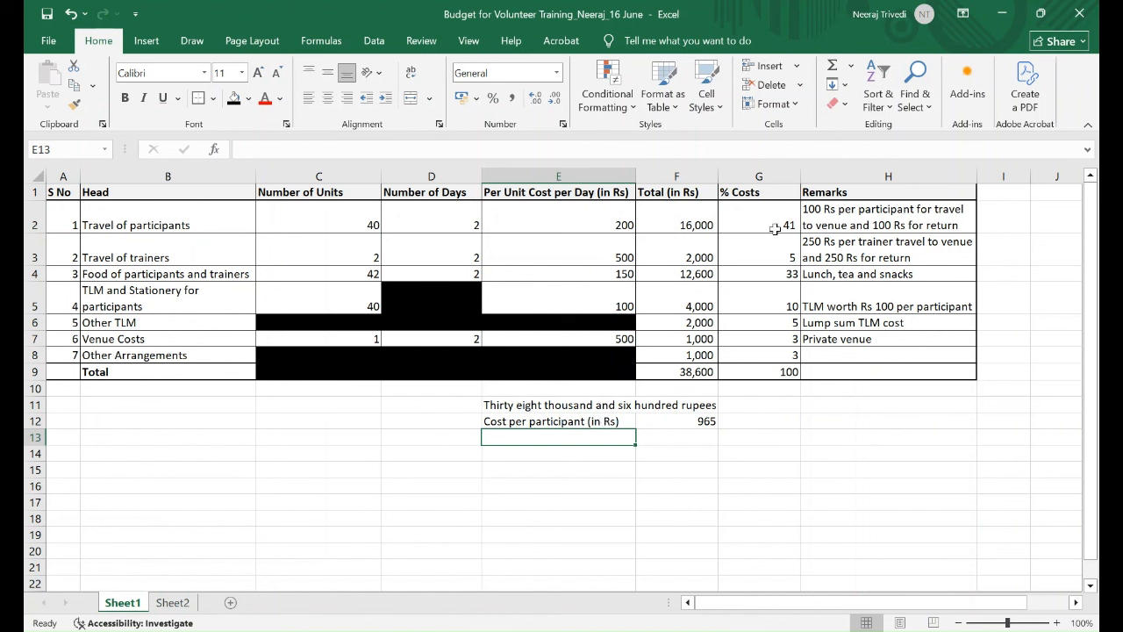
{"action": "left_click", "coordinate": [776, 274]}
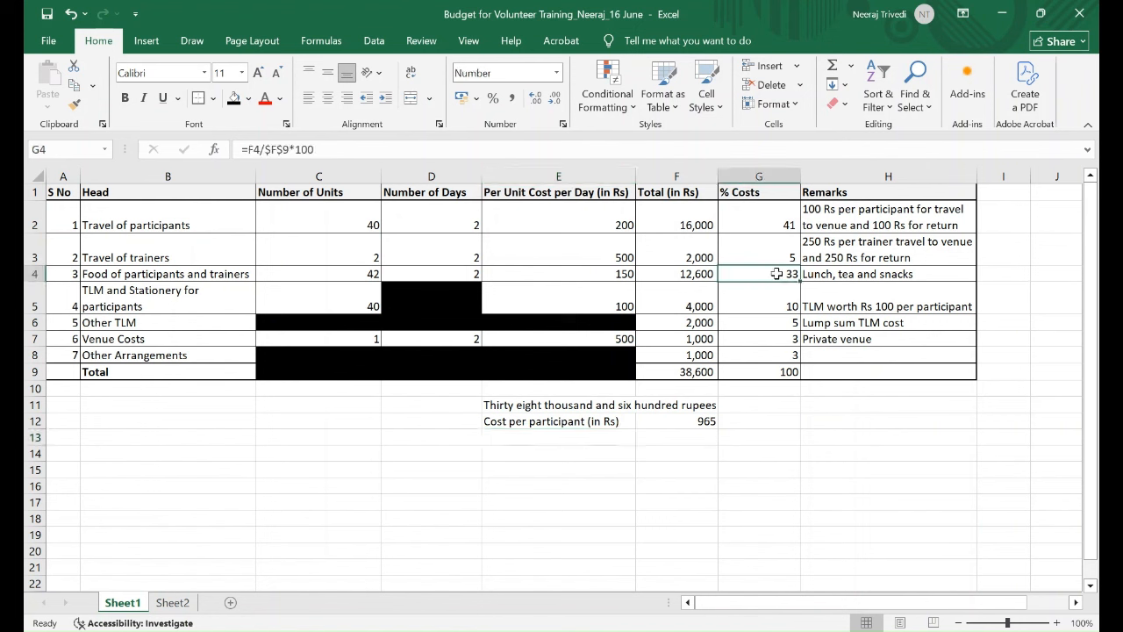